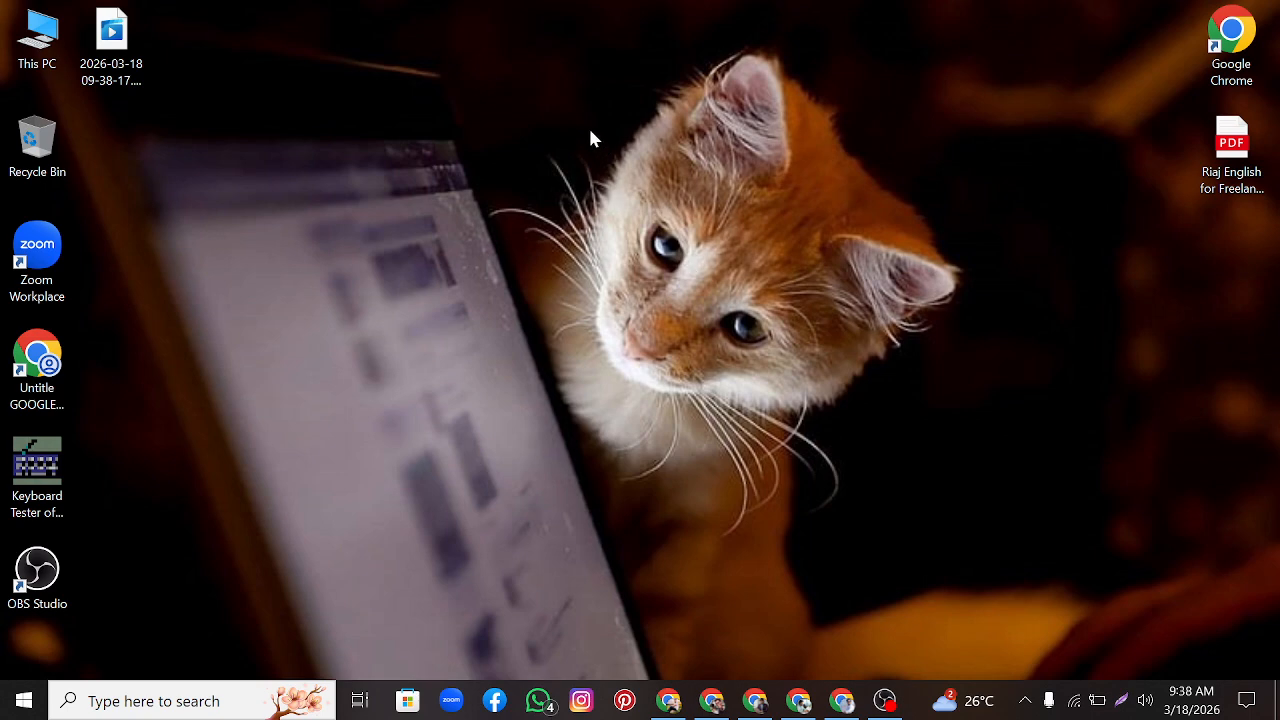
pyautogui.rightClick(551, 94)
pyautogui.click(590, 155)
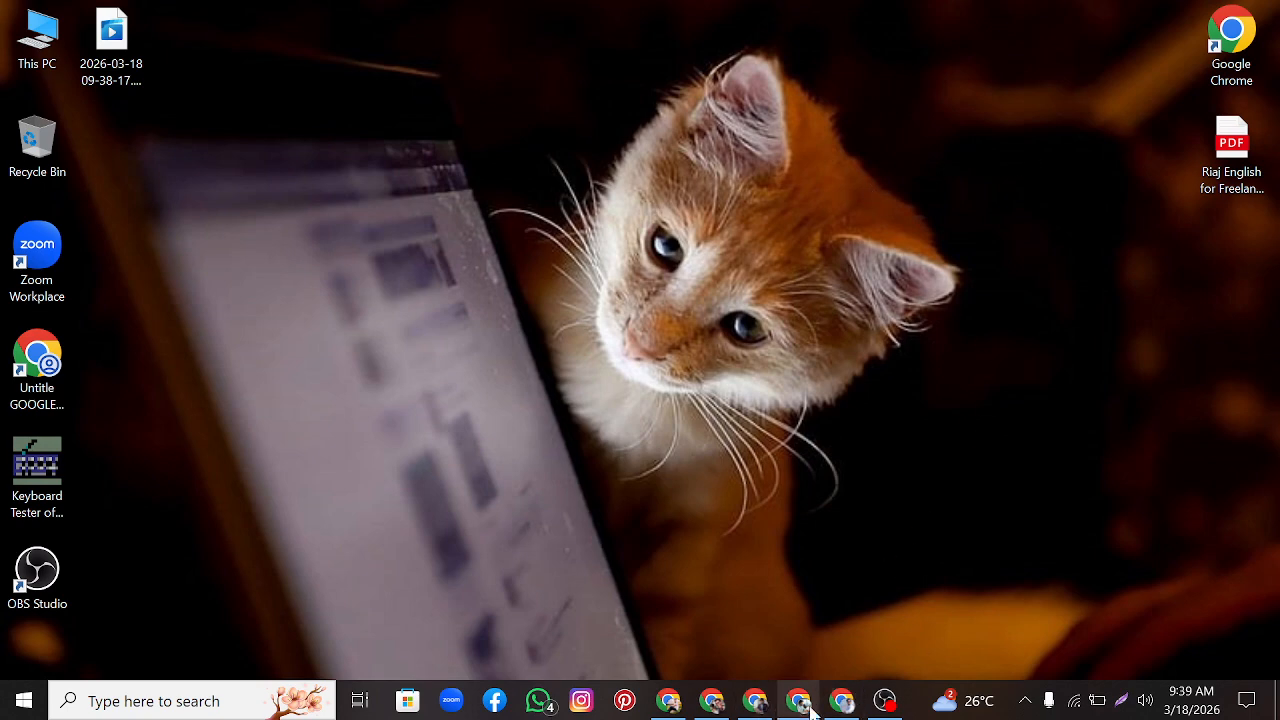
# Step: Switch to the lt-seo spreadsheet in Google Sheets and copy the citizen-first-copy-watches URL from cell A10
pyautogui.click(842, 700)
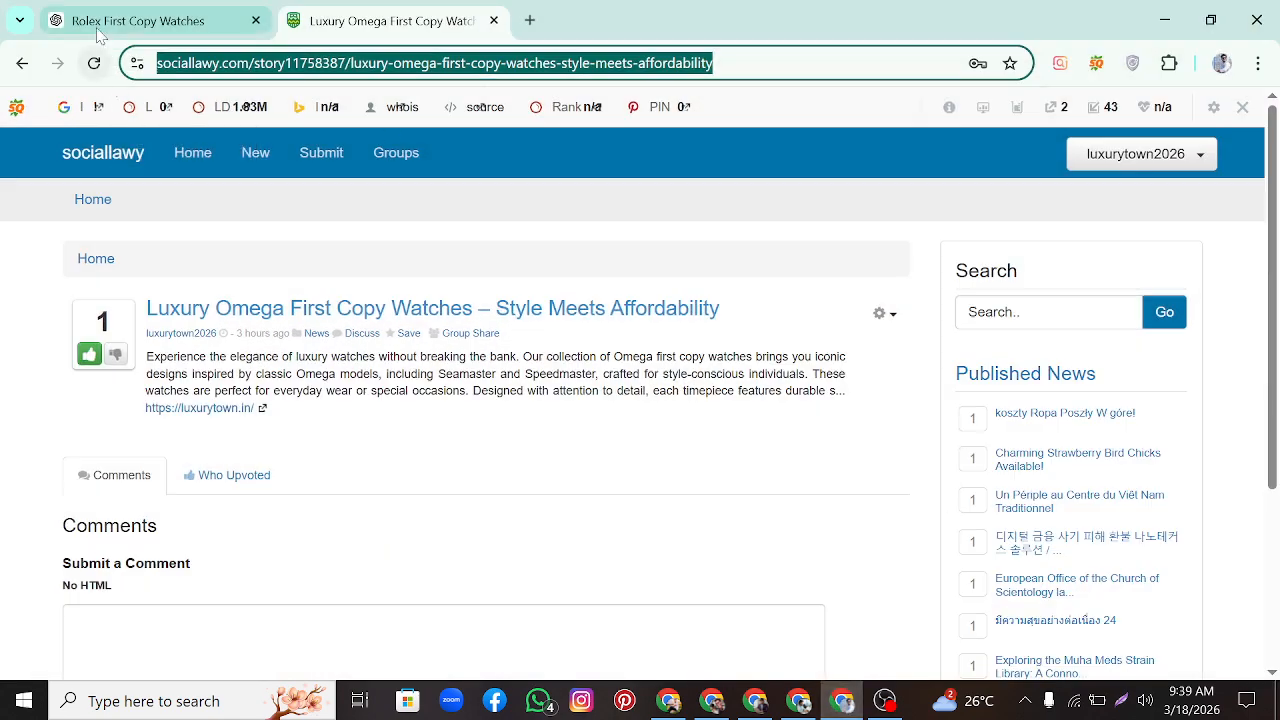
pyautogui.click(712, 700)
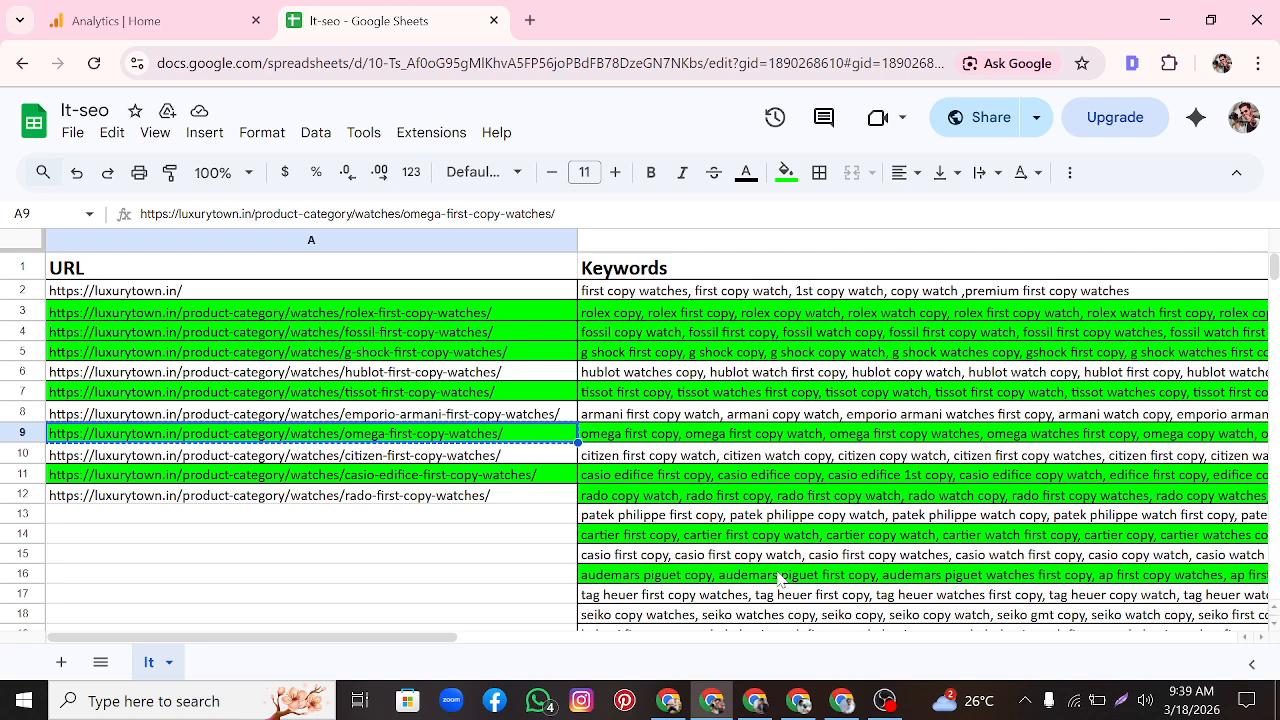
pyautogui.rightClick(390, 456)
pyautogui.click(430, 221)
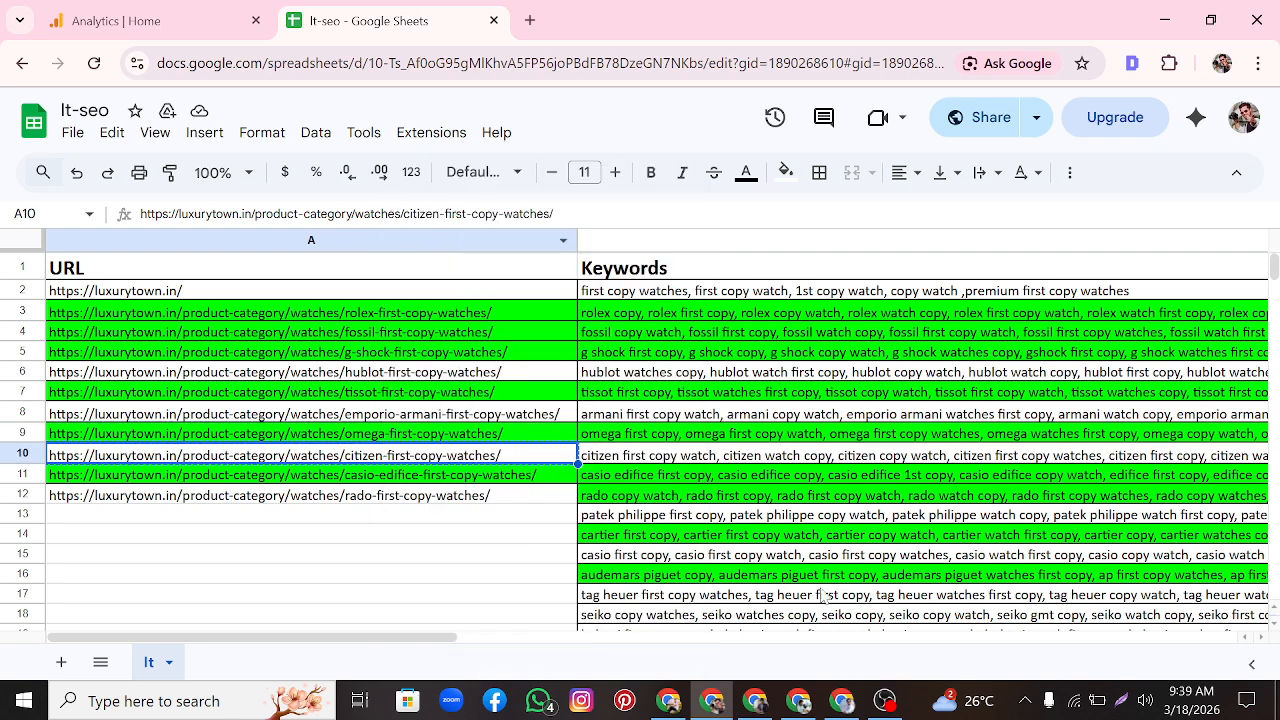
# Step: In the browser window with the sociallawy story, close that story and open the copied Citizen watches URL in a new tab
pyautogui.click(841, 700)
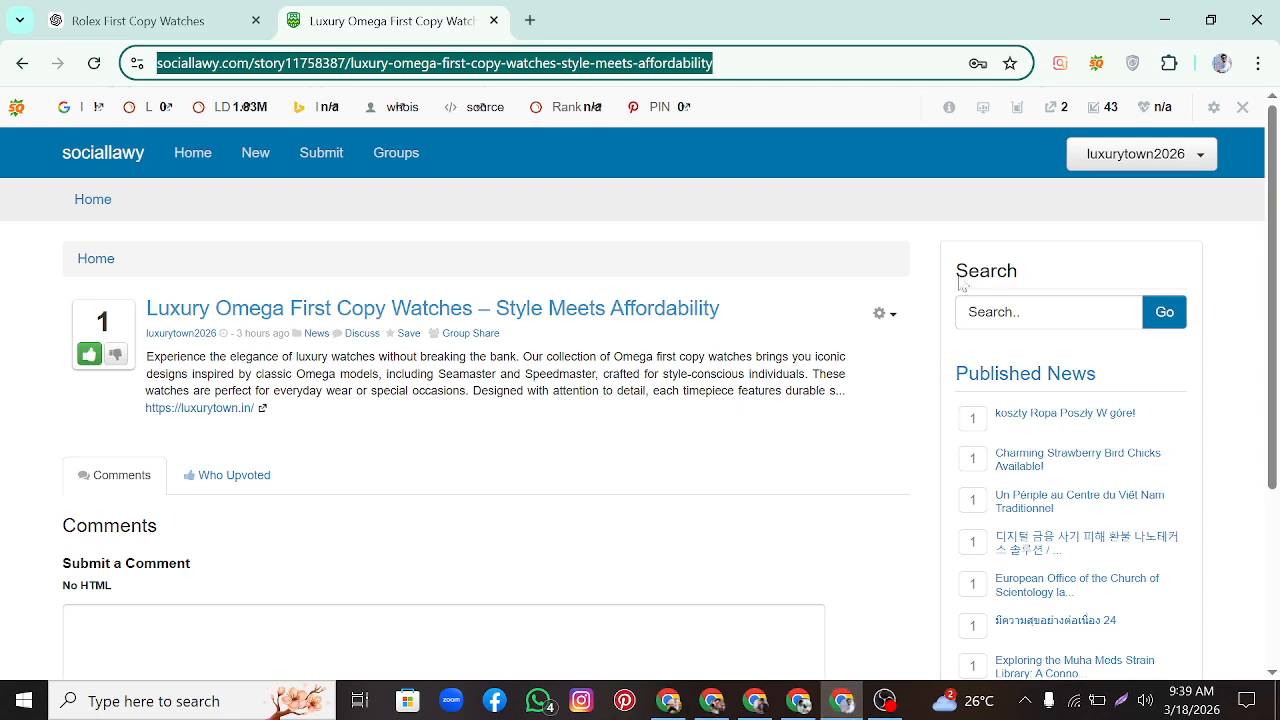
pyautogui.click(494, 20)
pyautogui.click(290, 20)
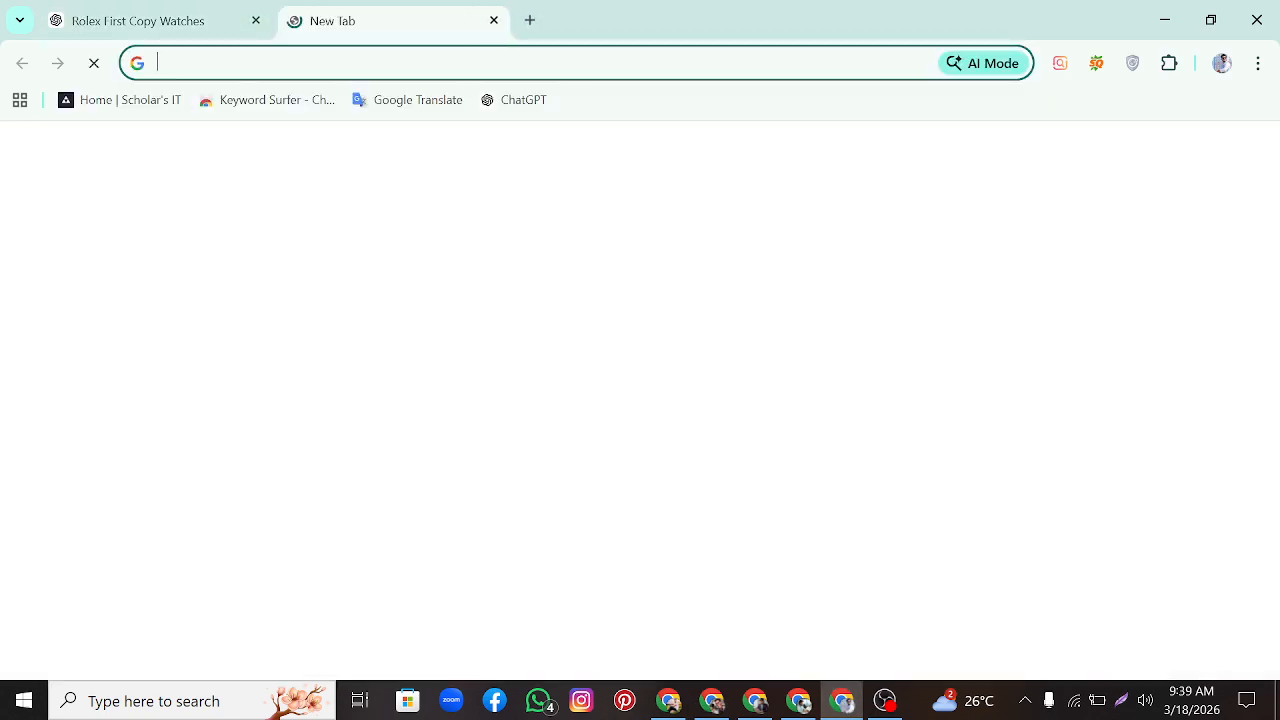
pyautogui.rightClick(290, 63)
pyautogui.click(363, 238)
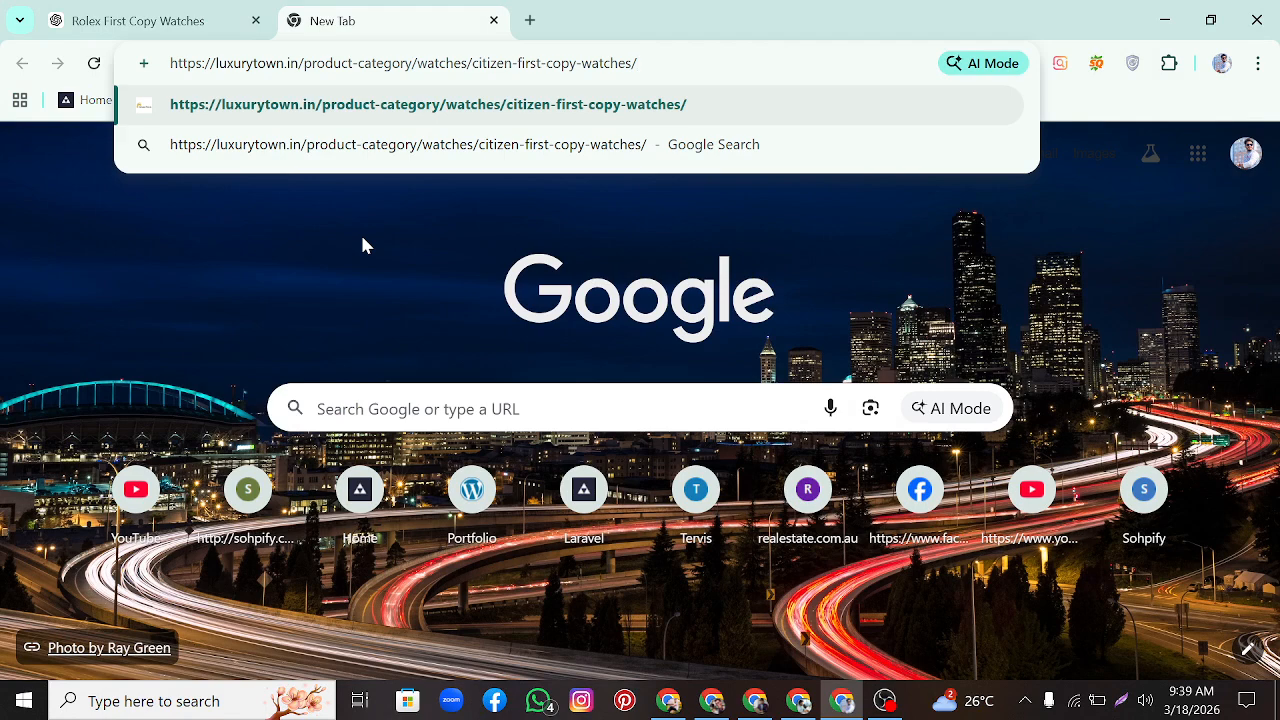
pyautogui.press('Return')
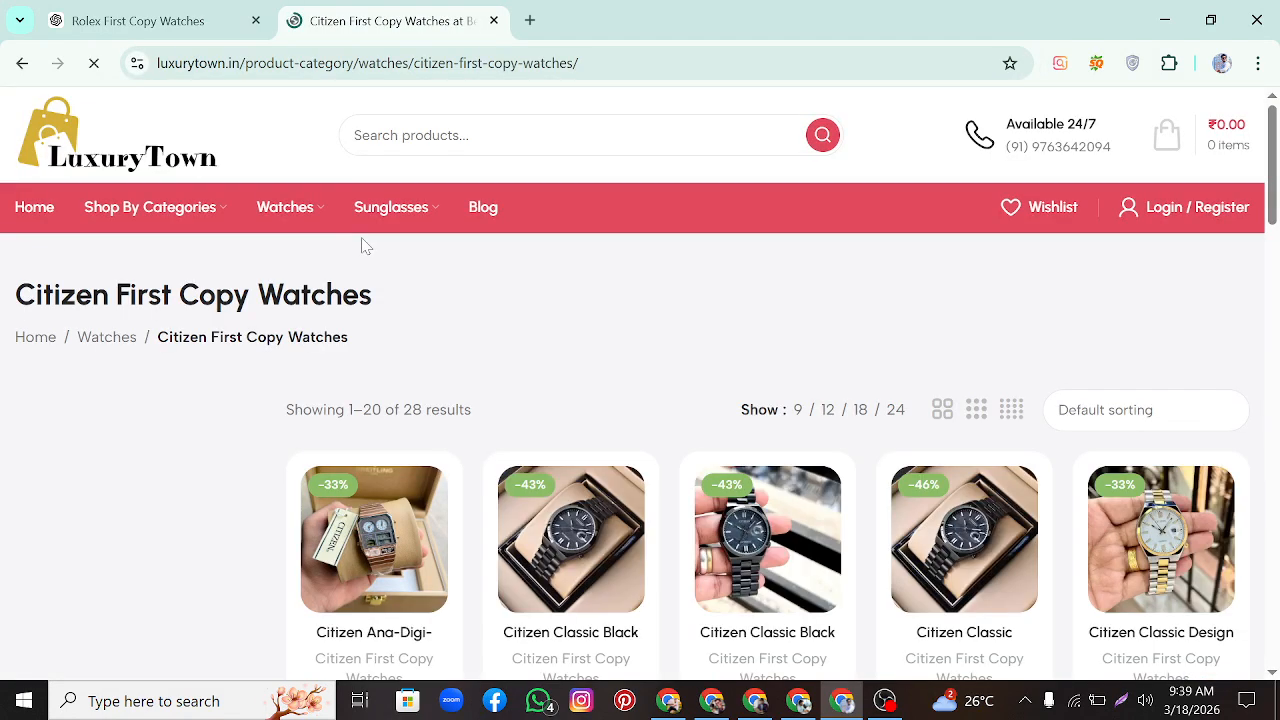
# Step: Look through the Citizen First Copy Watches category page, including its products and the description text below them
pyautogui.scroll(-4, 309, 180)
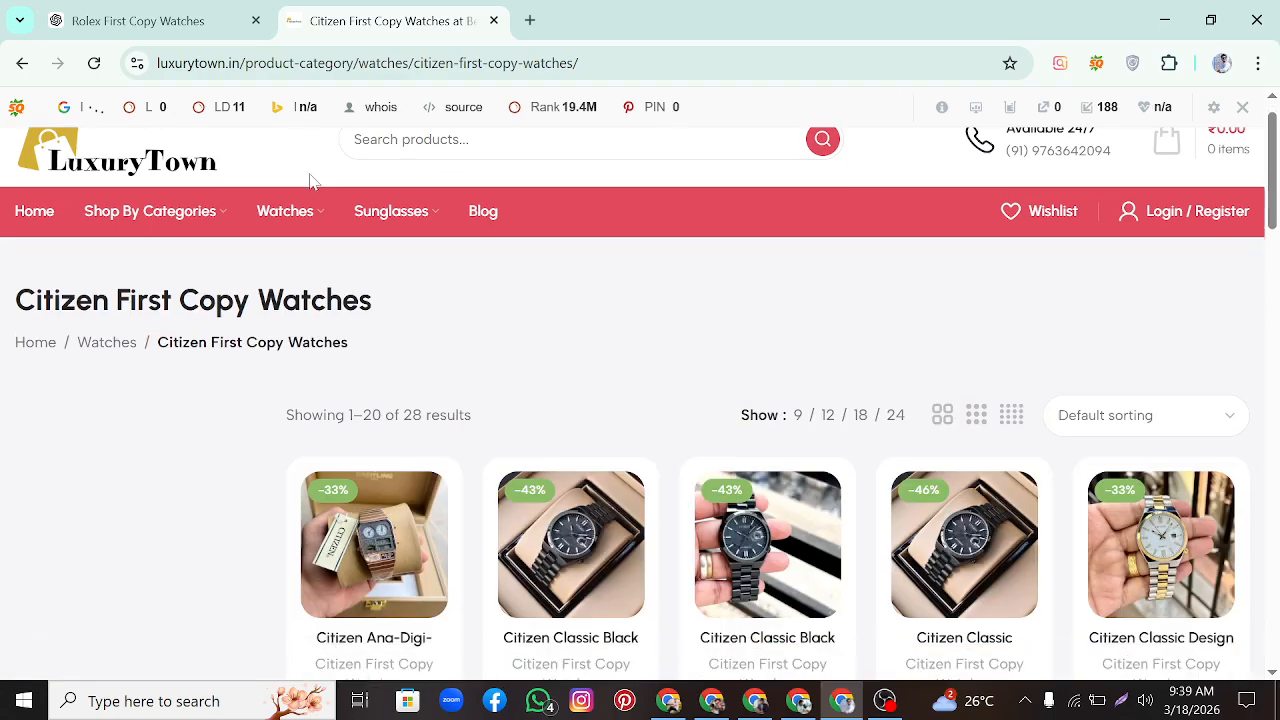
pyautogui.scroll(4, 400, 460)
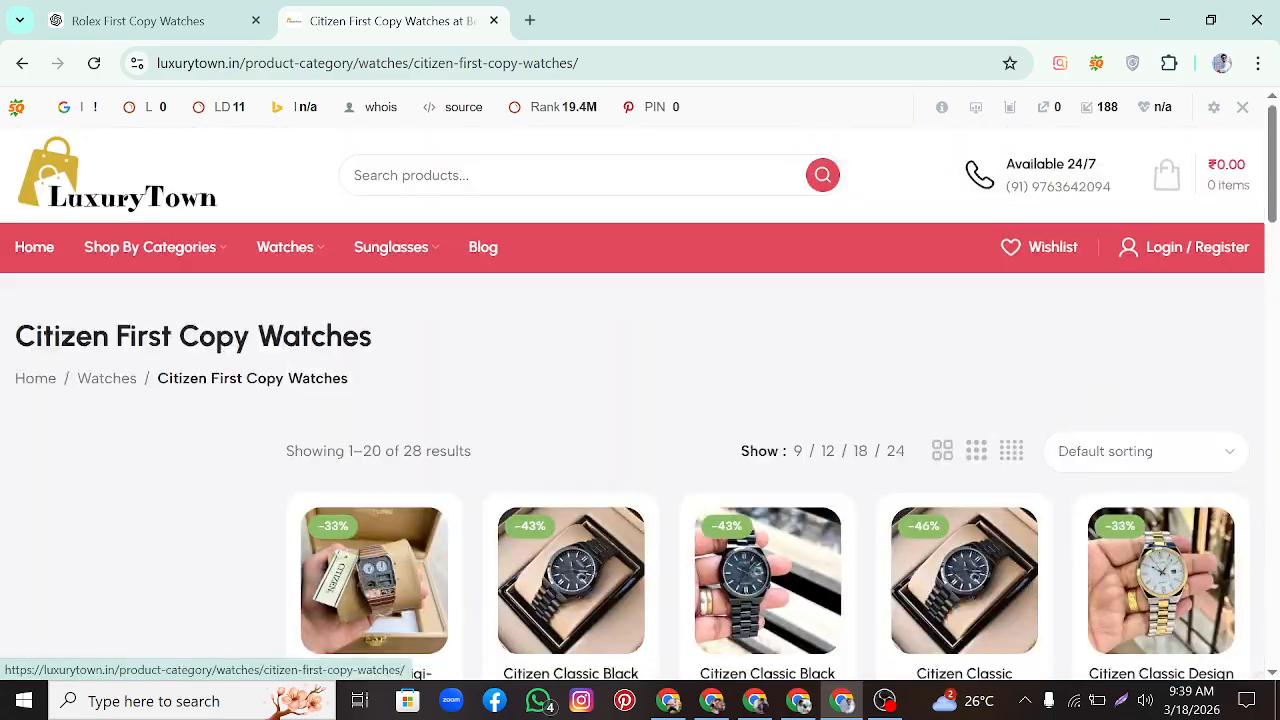
pyautogui.scroll(-10, 343, 465)
pyautogui.scroll(-4, 343, 465)
pyautogui.scroll(10, 343, 465)
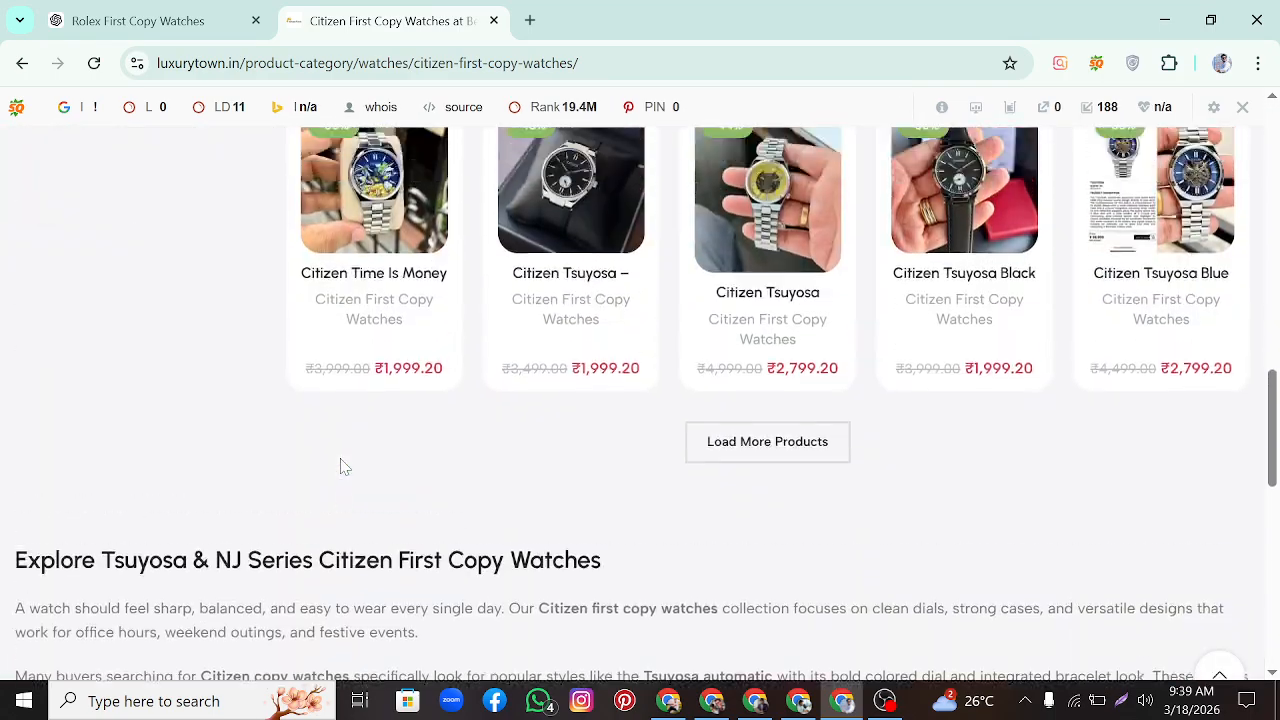
pyautogui.scroll(4, 343, 465)
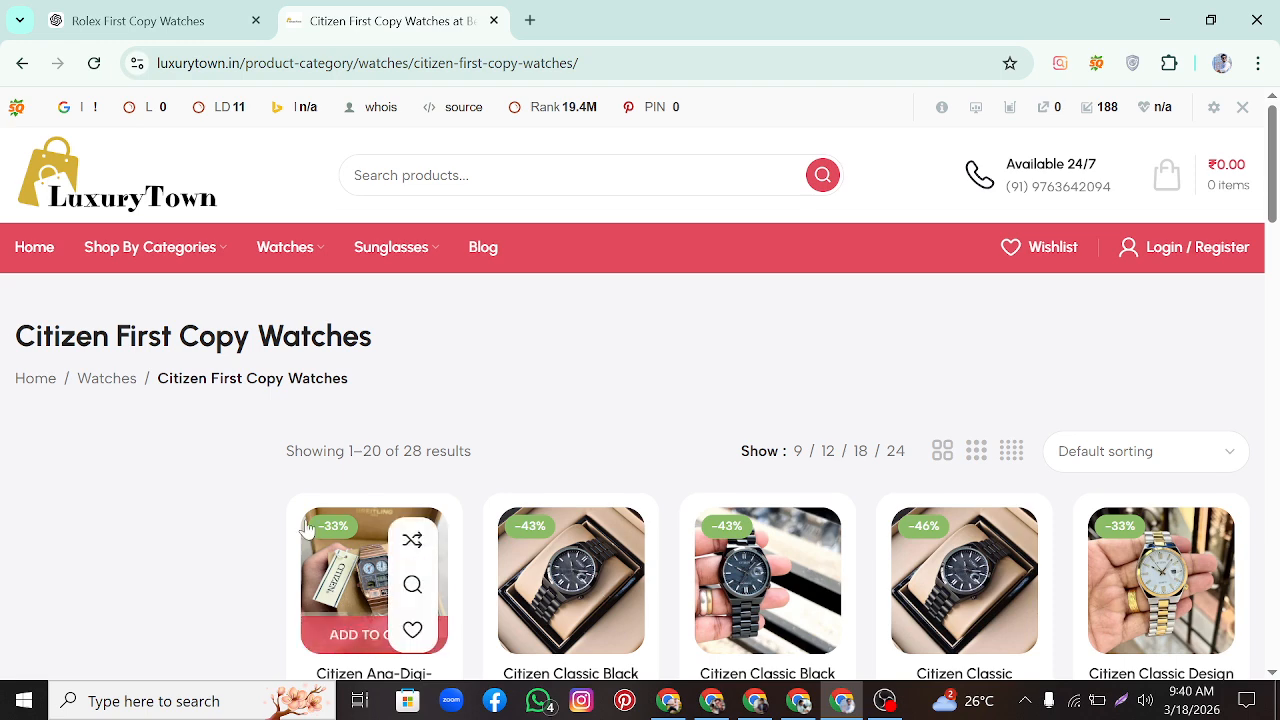
pyautogui.scroll(-3, 304, 522)
pyautogui.scroll(1, 304, 522)
pyautogui.scroll(2, 304, 522)
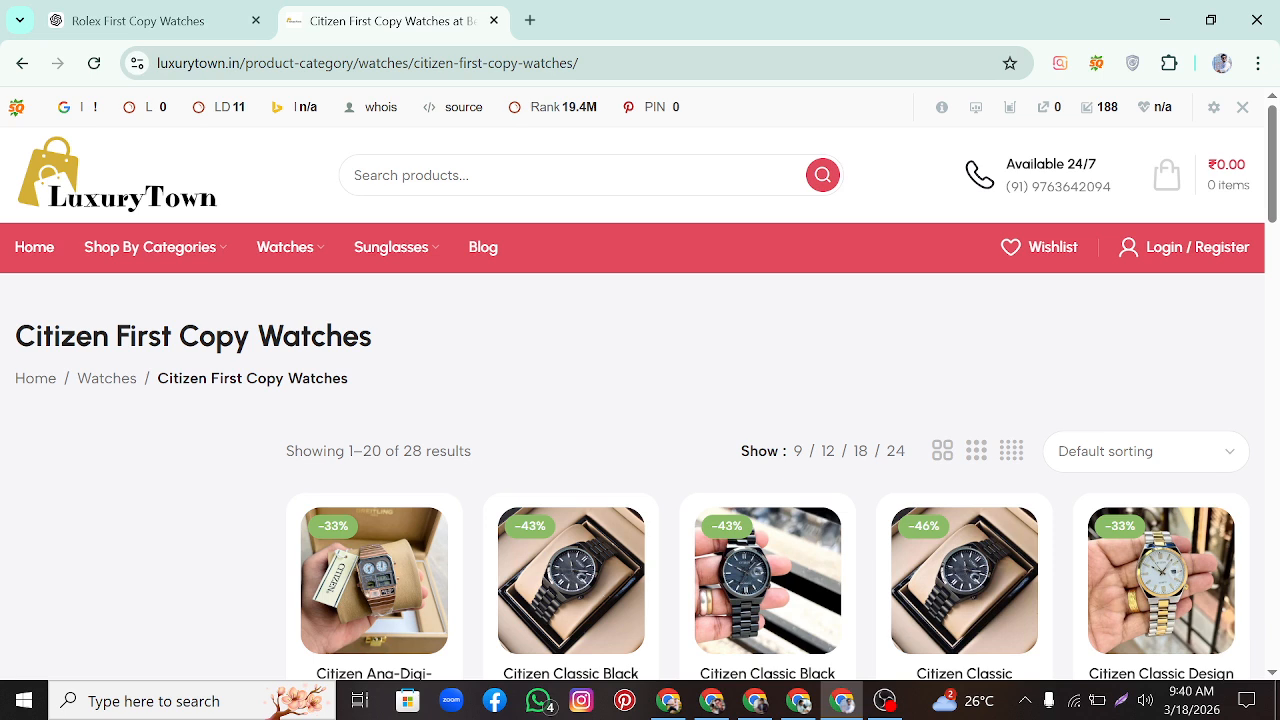
# Step: Copy the web address of the Citizen First Copy Watches page
pyautogui.click(577, 63)
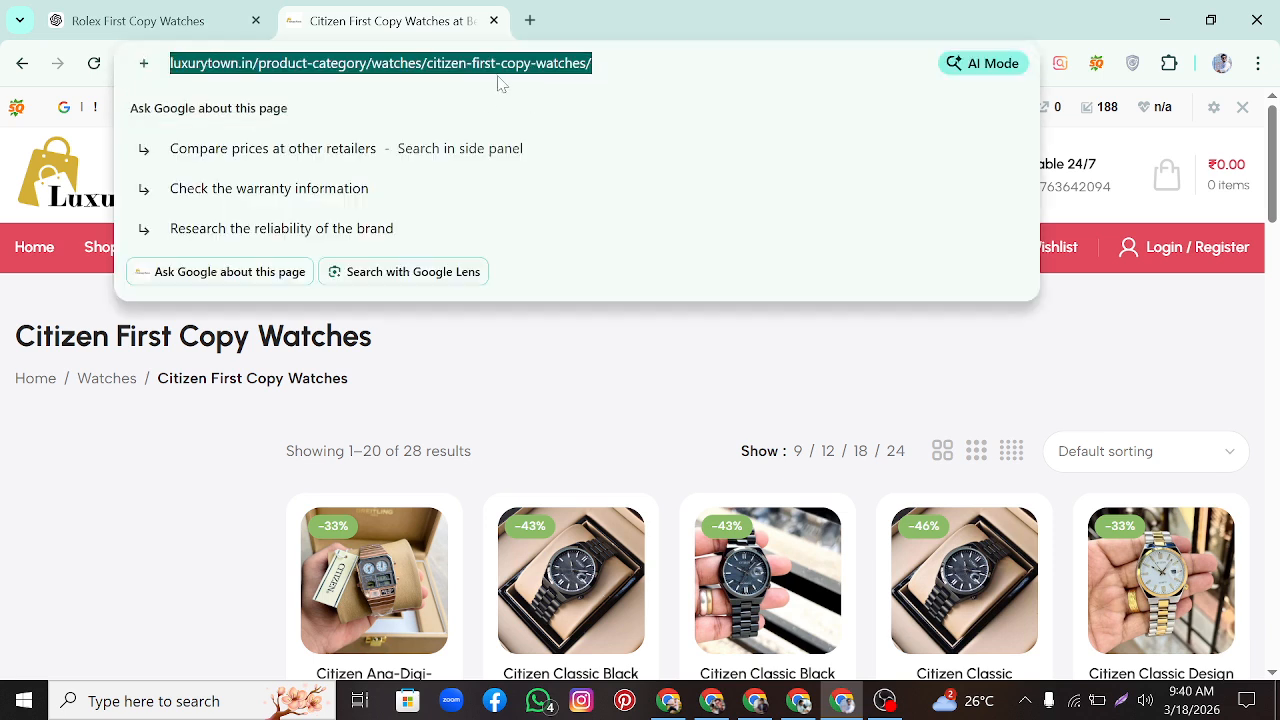
pyautogui.rightClick(497, 63)
pyautogui.click(557, 251)
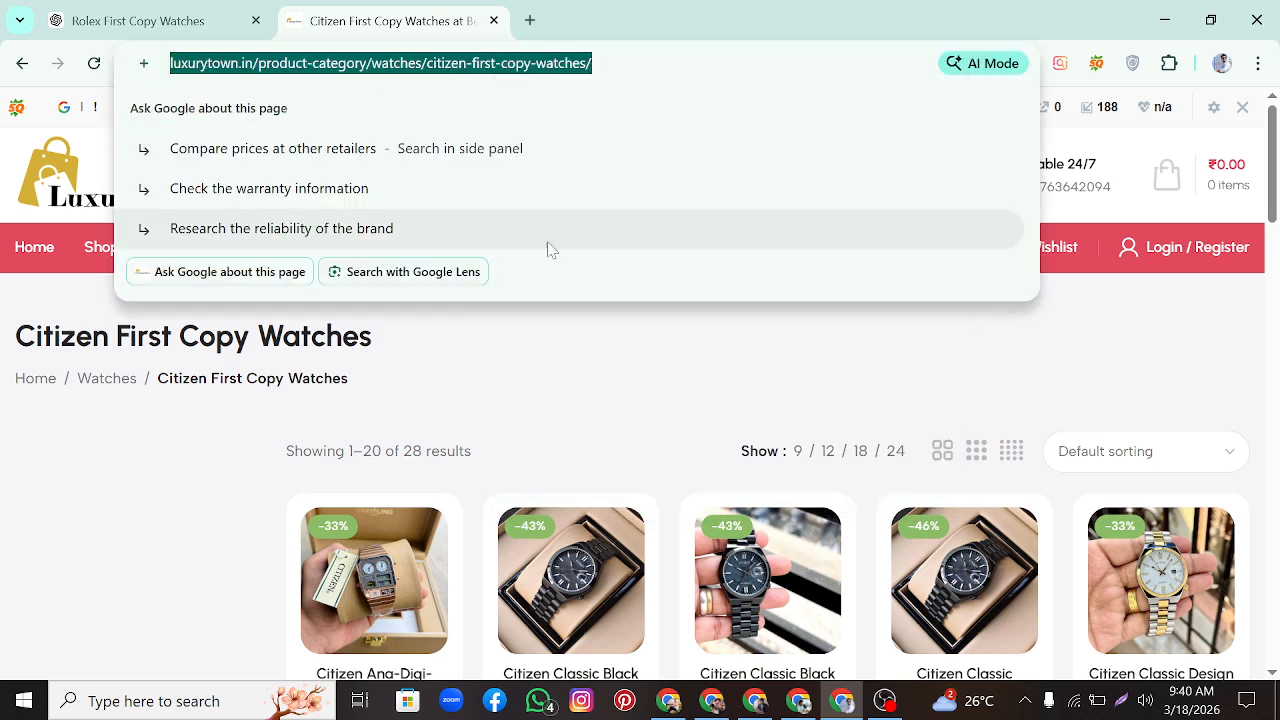
# Step: In the ChatGPT chat, replace the Omega URL in the social bookmarking prompt with the copied Citizen watches URL and resend it
pyautogui.click(162, 12)
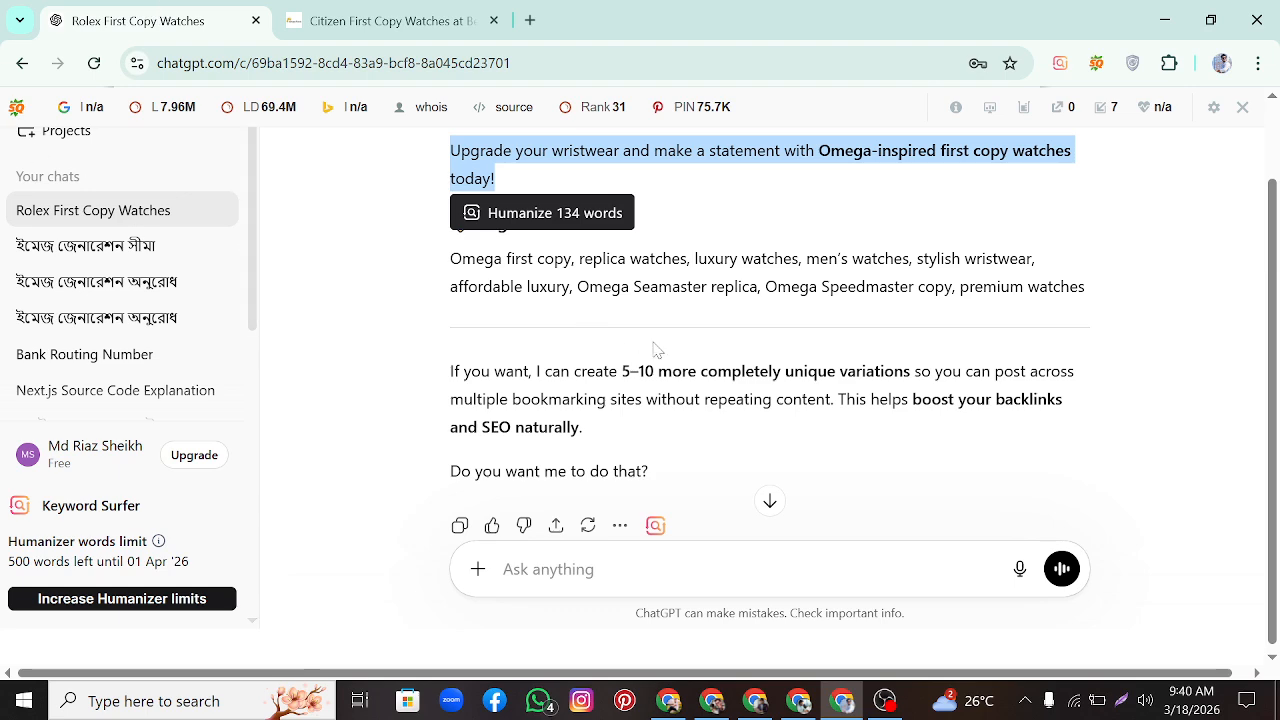
pyautogui.scroll(5, 649, 346)
pyautogui.scroll(3, 770, 340)
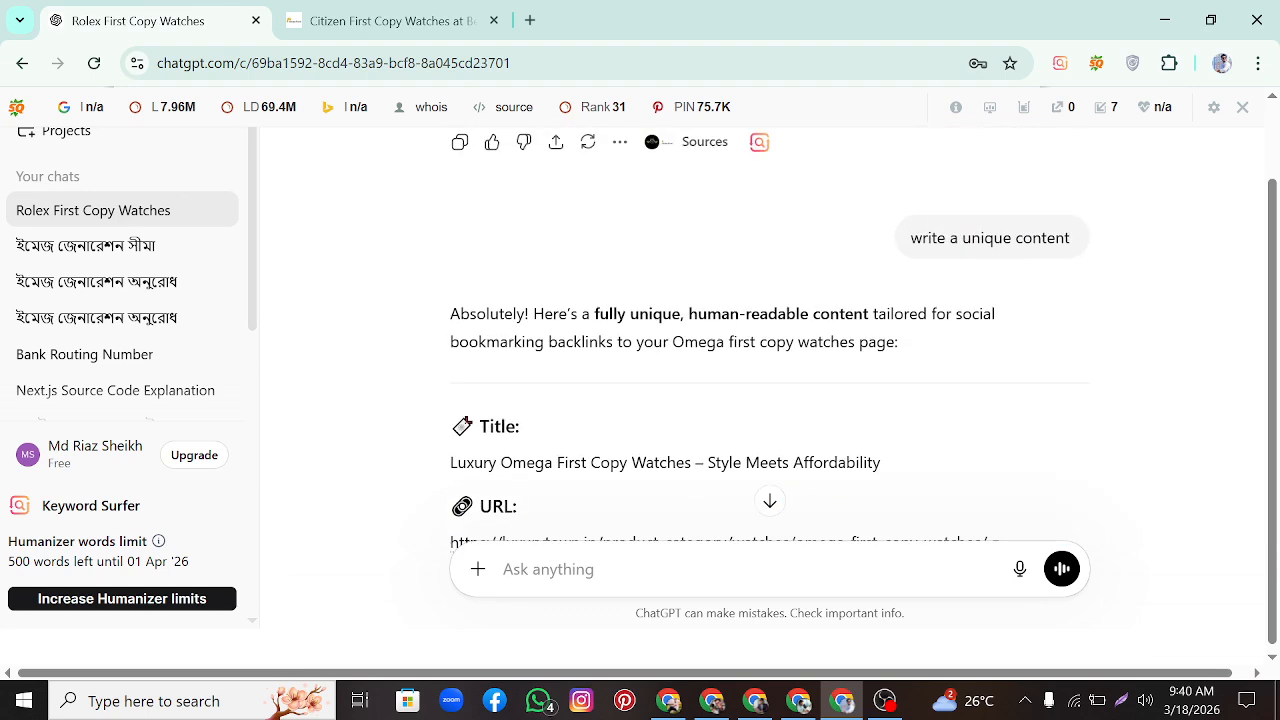
pyautogui.scroll(3, 770, 340)
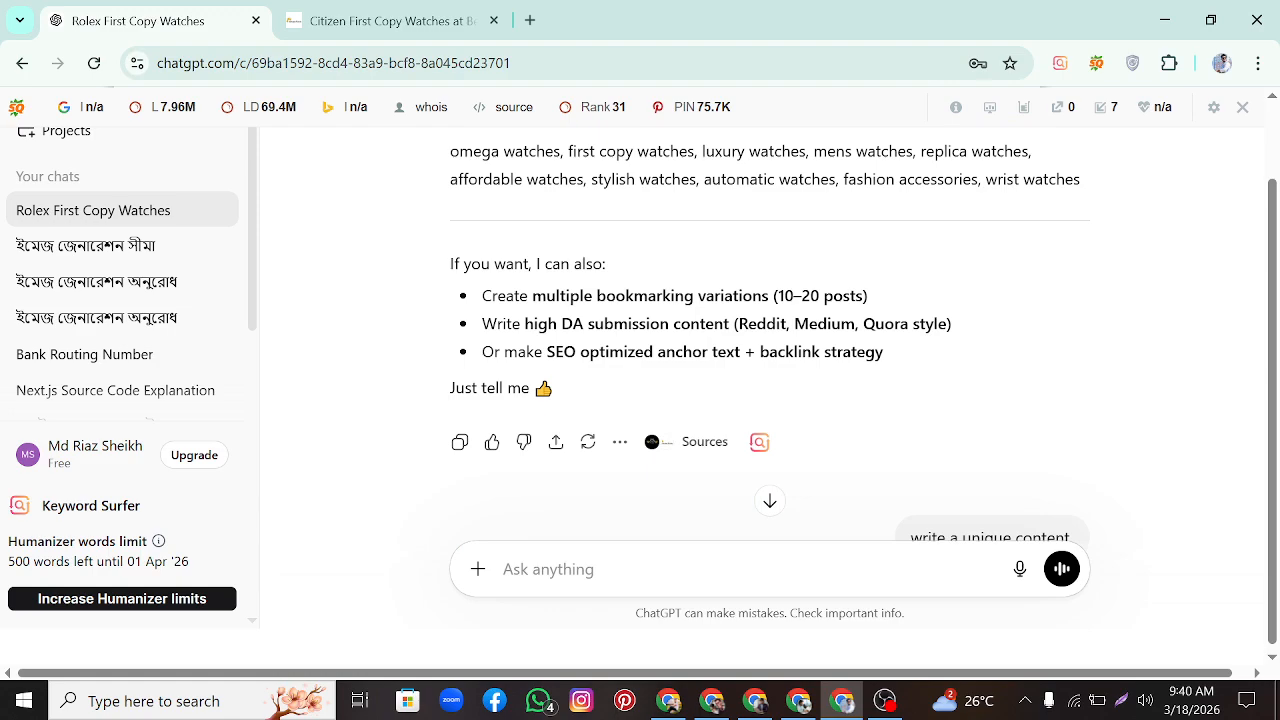
pyautogui.scroll(8, 770, 340)
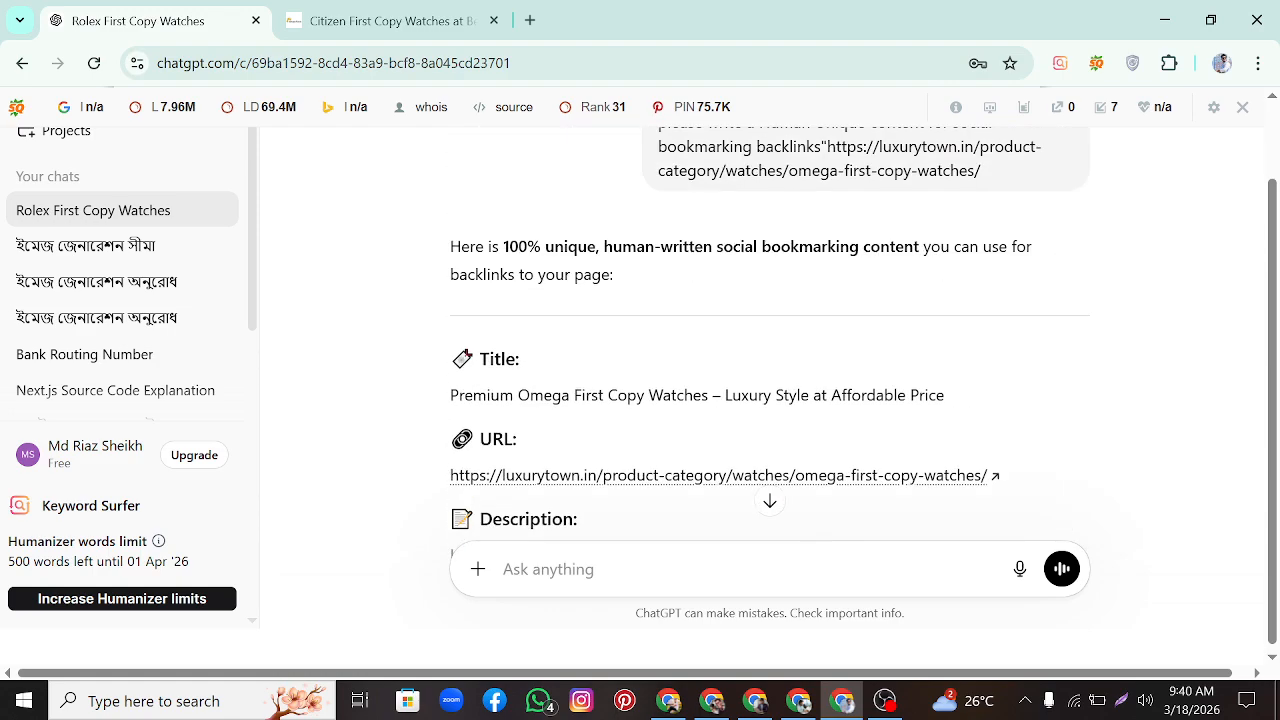
pyautogui.scroll(2, 660, 334)
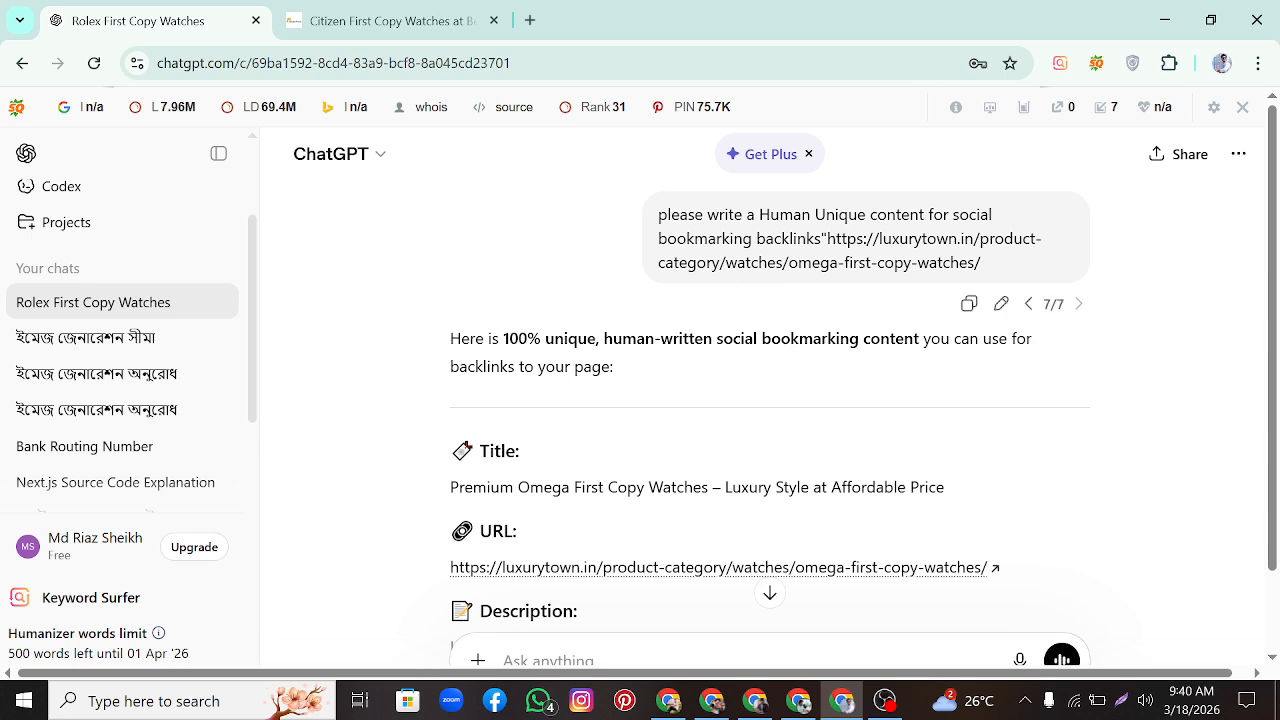
pyautogui.click(1001, 303)
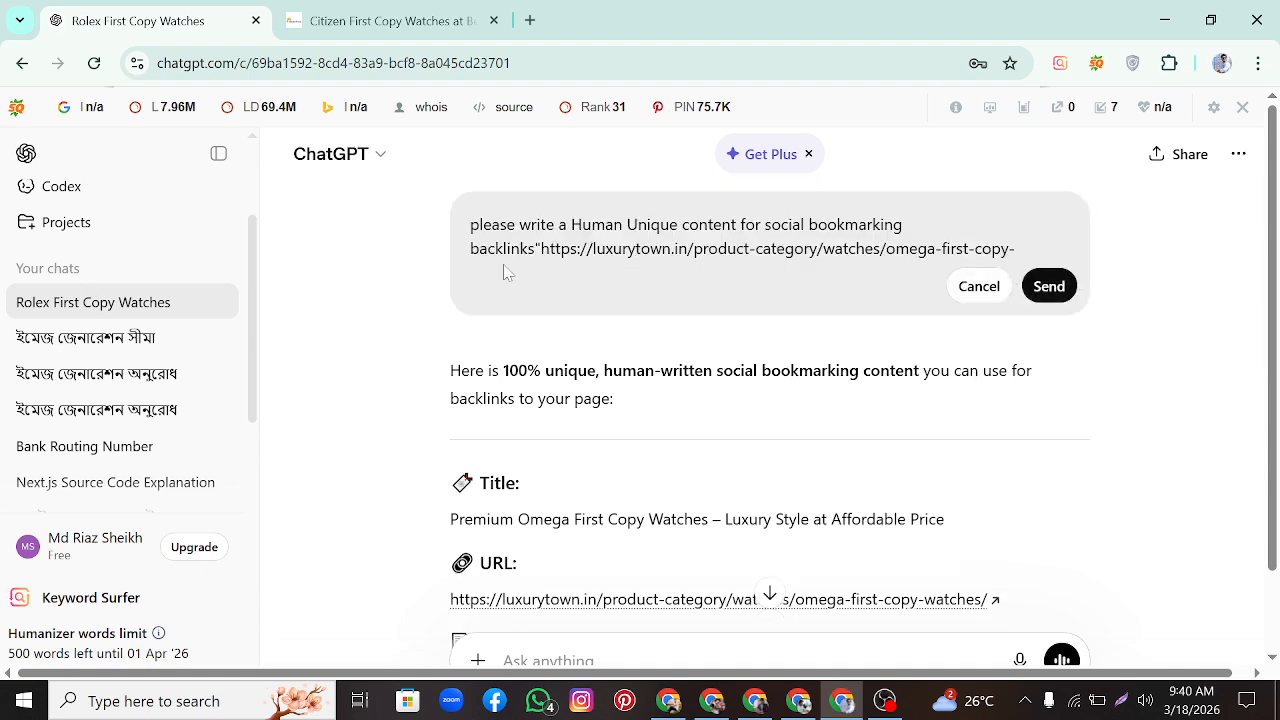
pyautogui.moveTo(541, 248); pyautogui.dragTo(1016, 248)
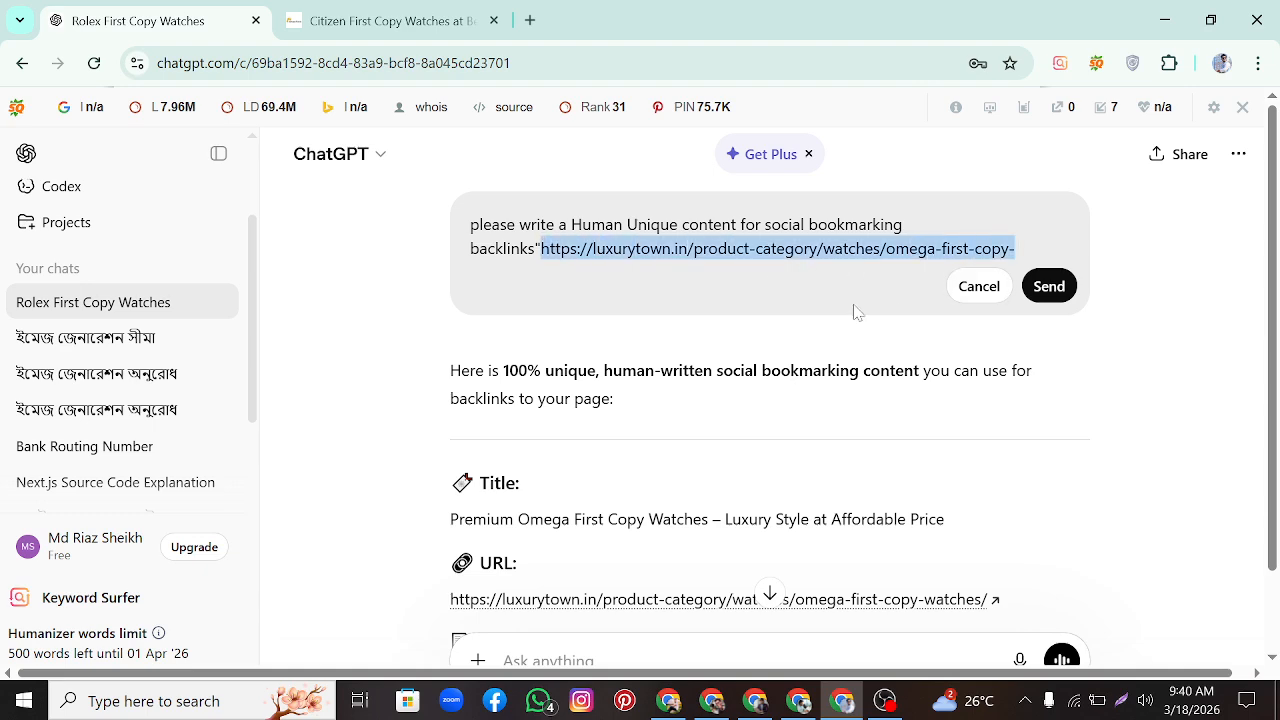
pyautogui.rightClick(609, 254)
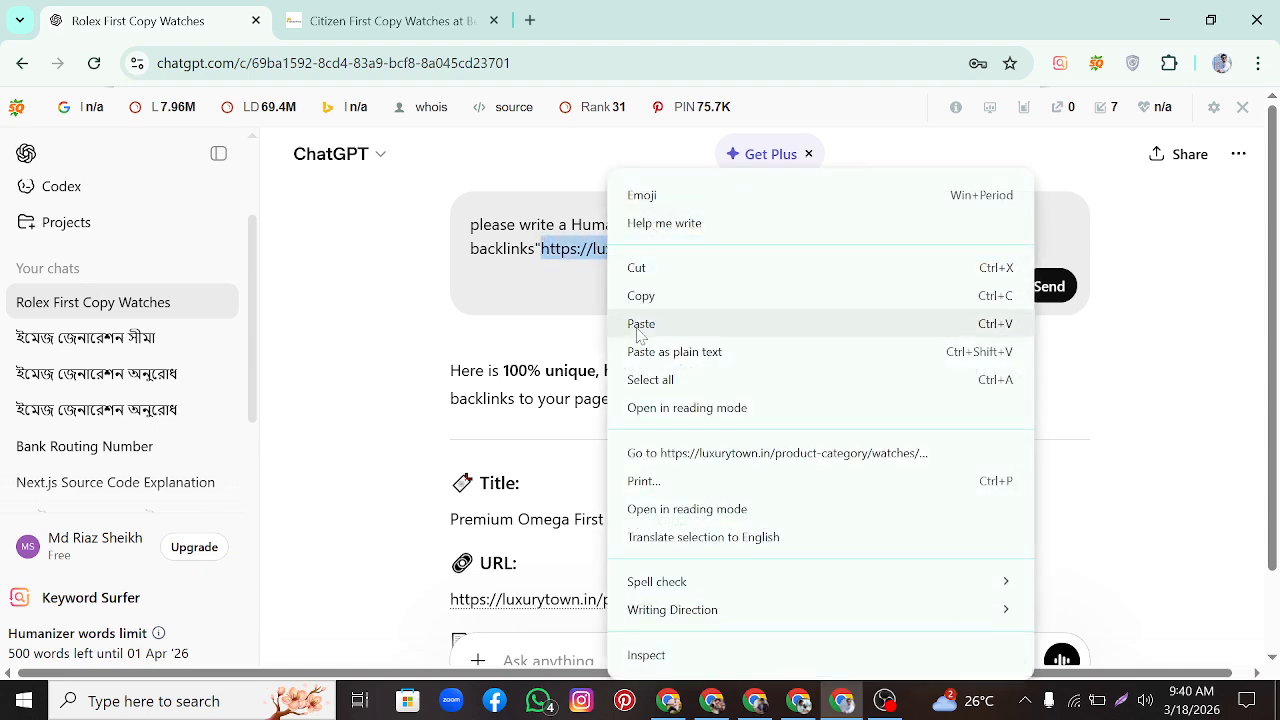
pyautogui.click(641, 323)
pyautogui.moveTo(597, 250); pyautogui.dragTo(532, 250)
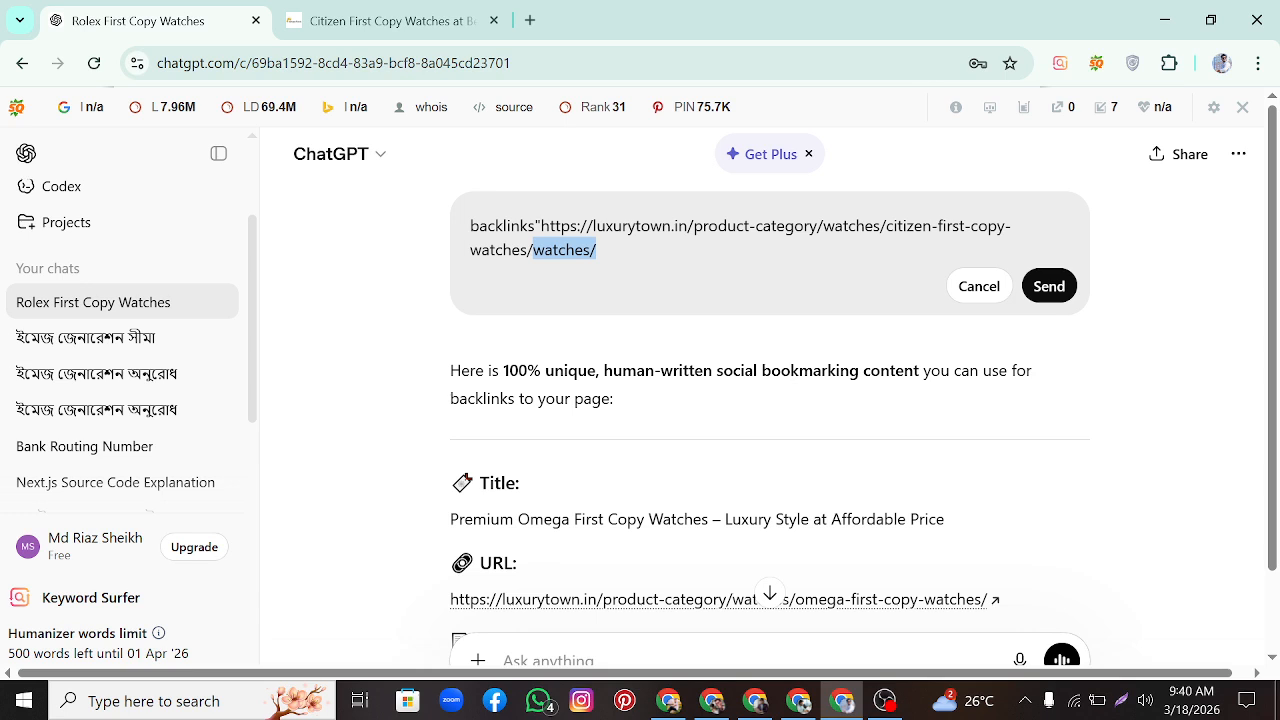
pyautogui.press('BackSpace')
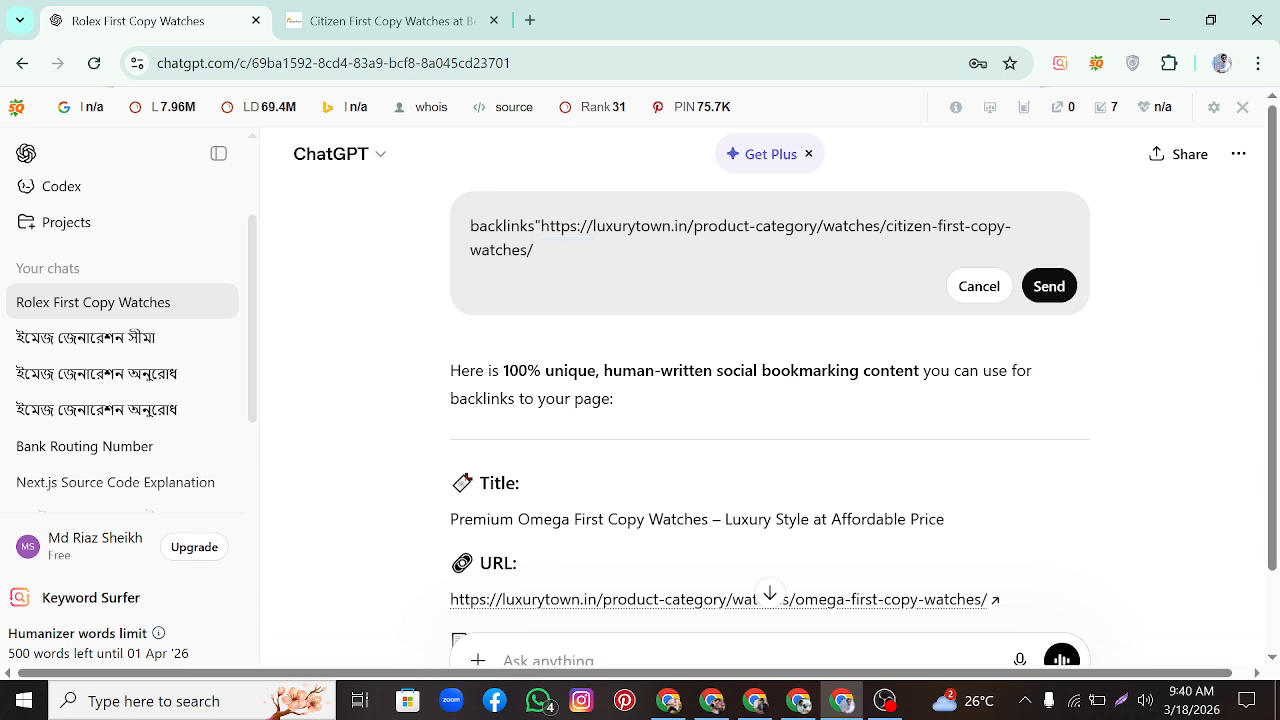
pyautogui.click(1049, 287)
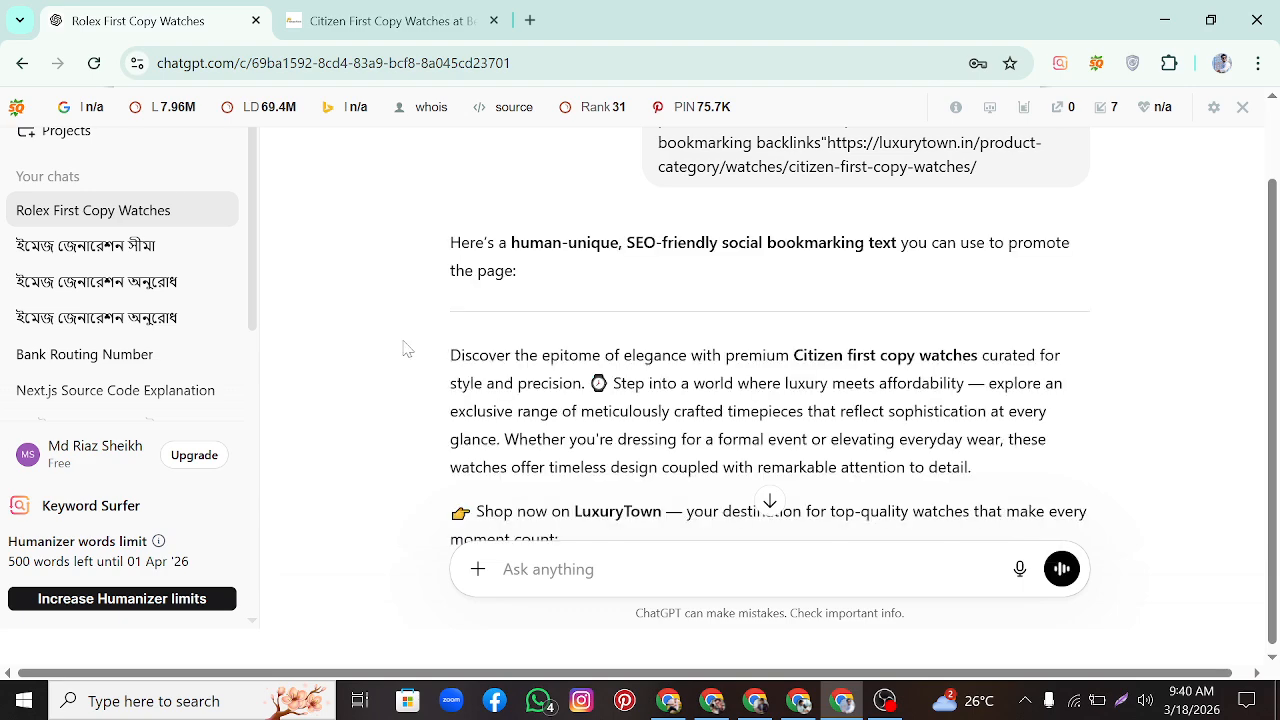
# Step: Read through the generated social bookmarking text for the Citizen watches page
pyautogui.scroll(-1, 405, 348)
pyautogui.scroll(-3, 405, 348)
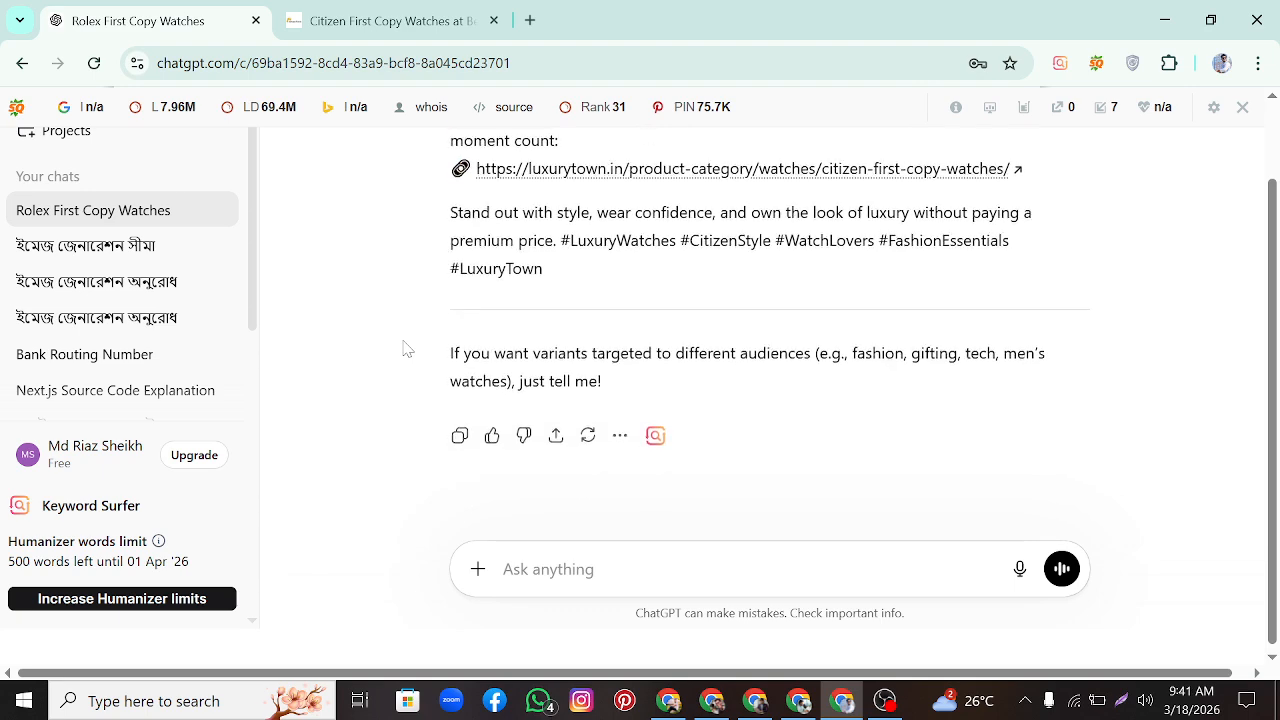
pyautogui.scroll(3, 405, 348)
pyautogui.scroll(1, 405, 348)
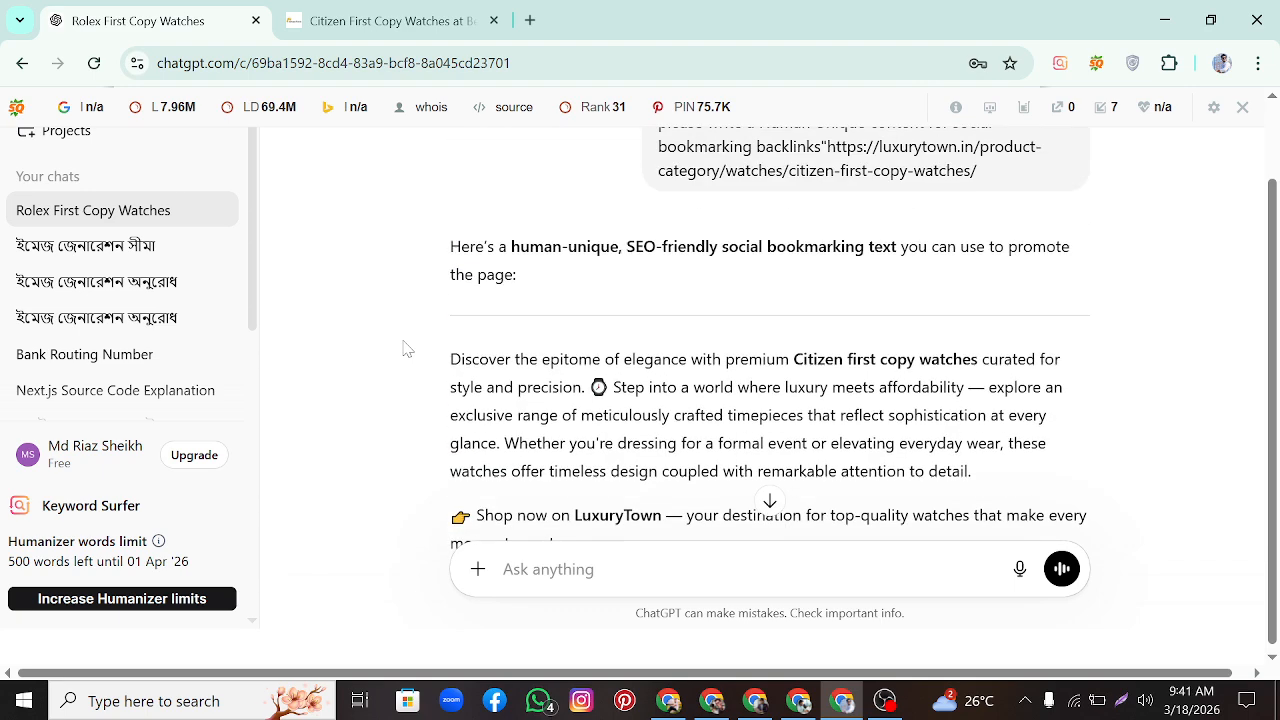
pyautogui.scroll(1, 405, 348)
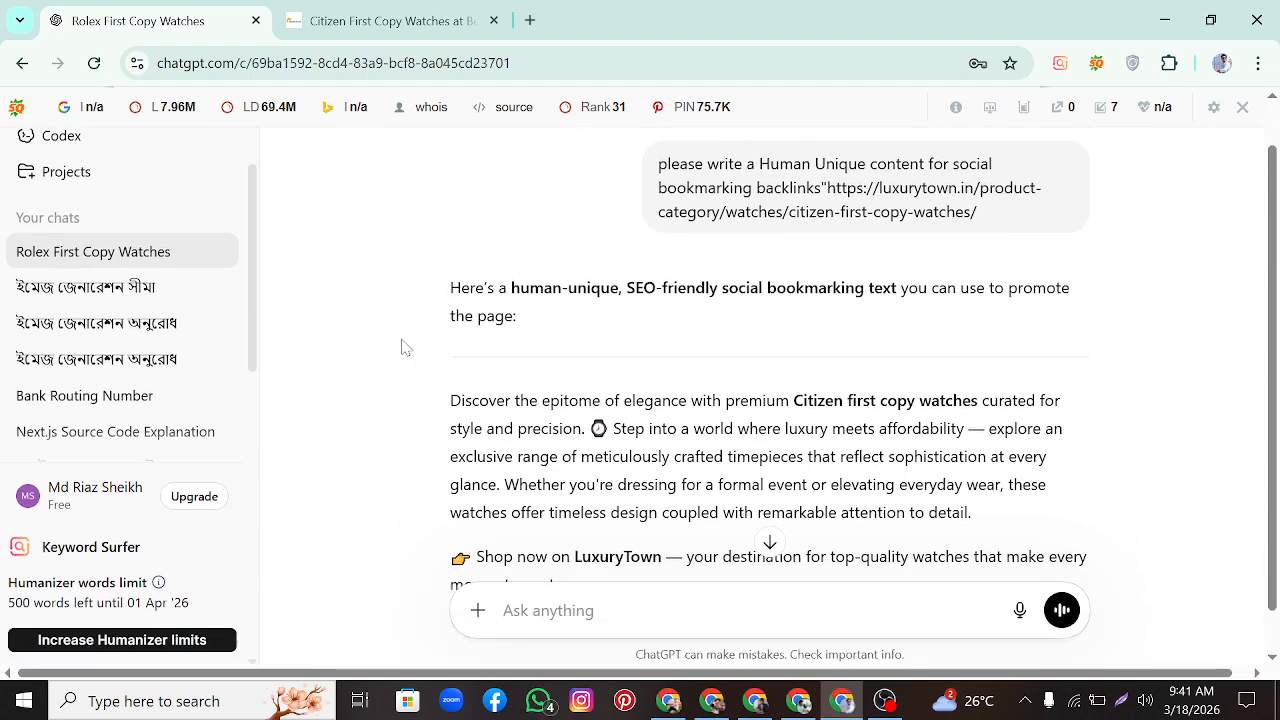
pyautogui.scroll(-1, 405, 348)
pyautogui.scroll(-5, 405, 348)
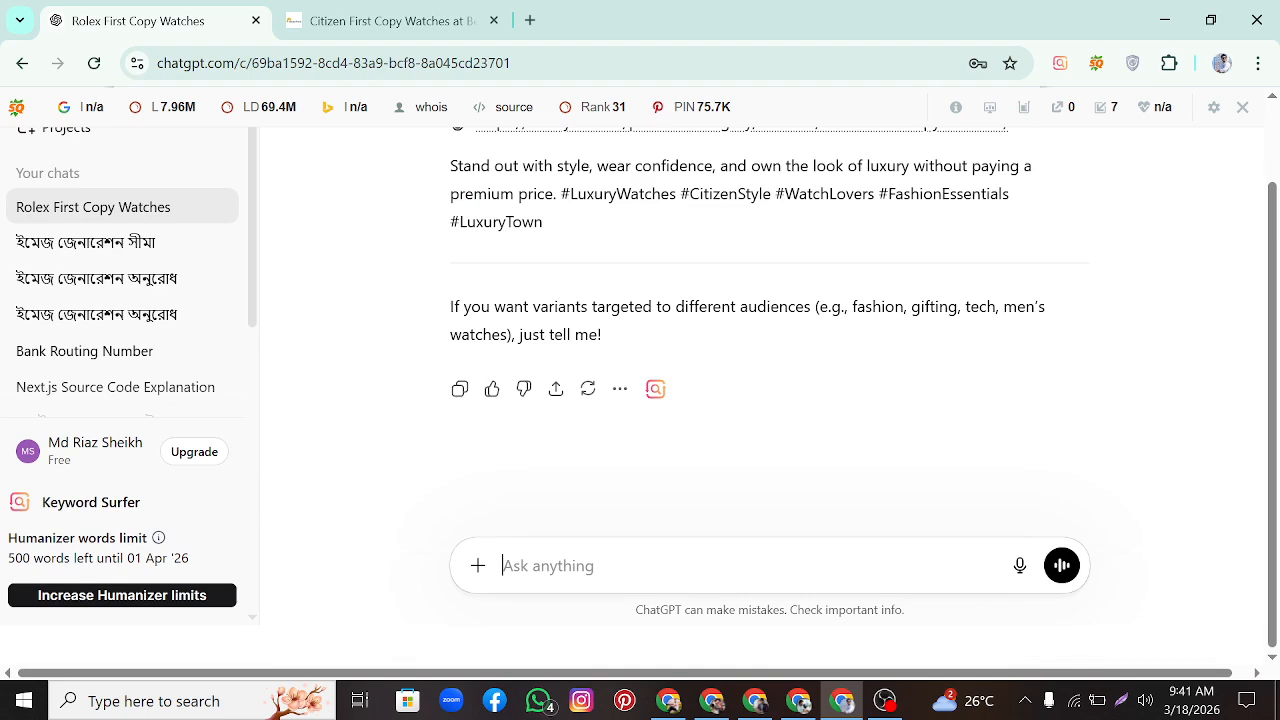
# Step: Send ChatGPT the follow-up prompt "please write a unique title and description" and view the reply
pyautogui.write('please')
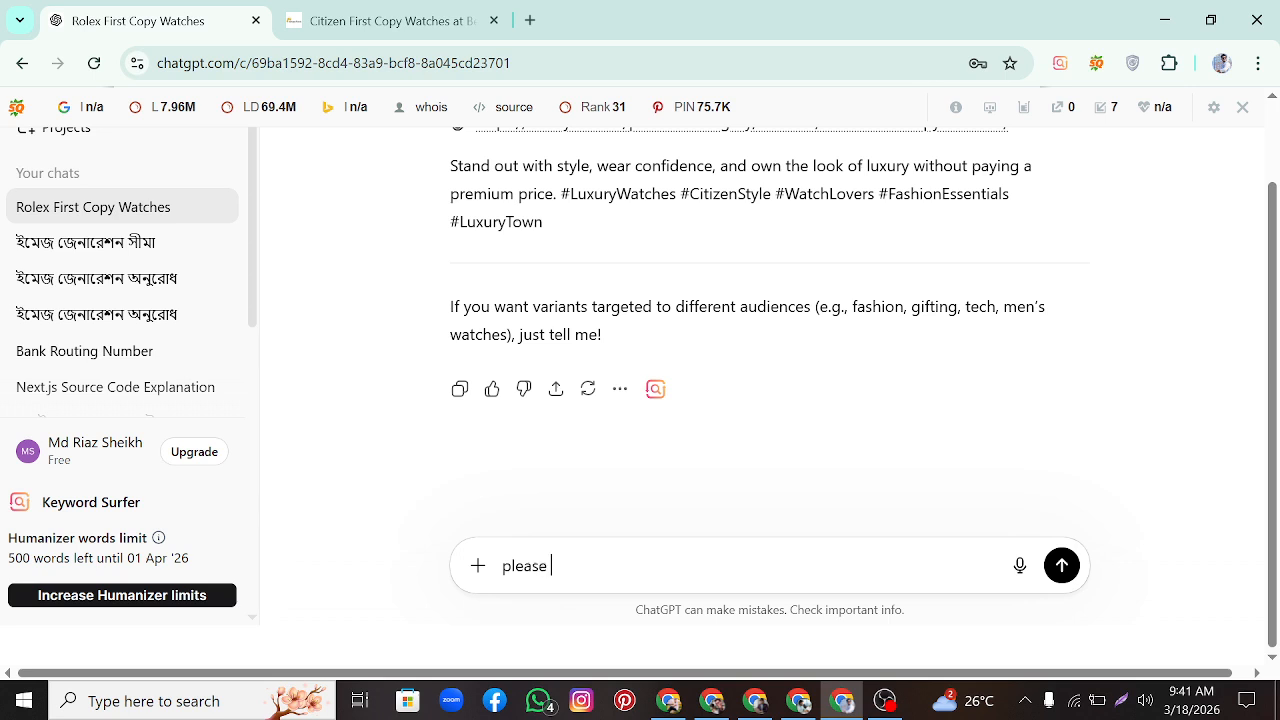
pyautogui.write(' write a title')
pyautogui.click(603, 566)
pyautogui.write('unique')
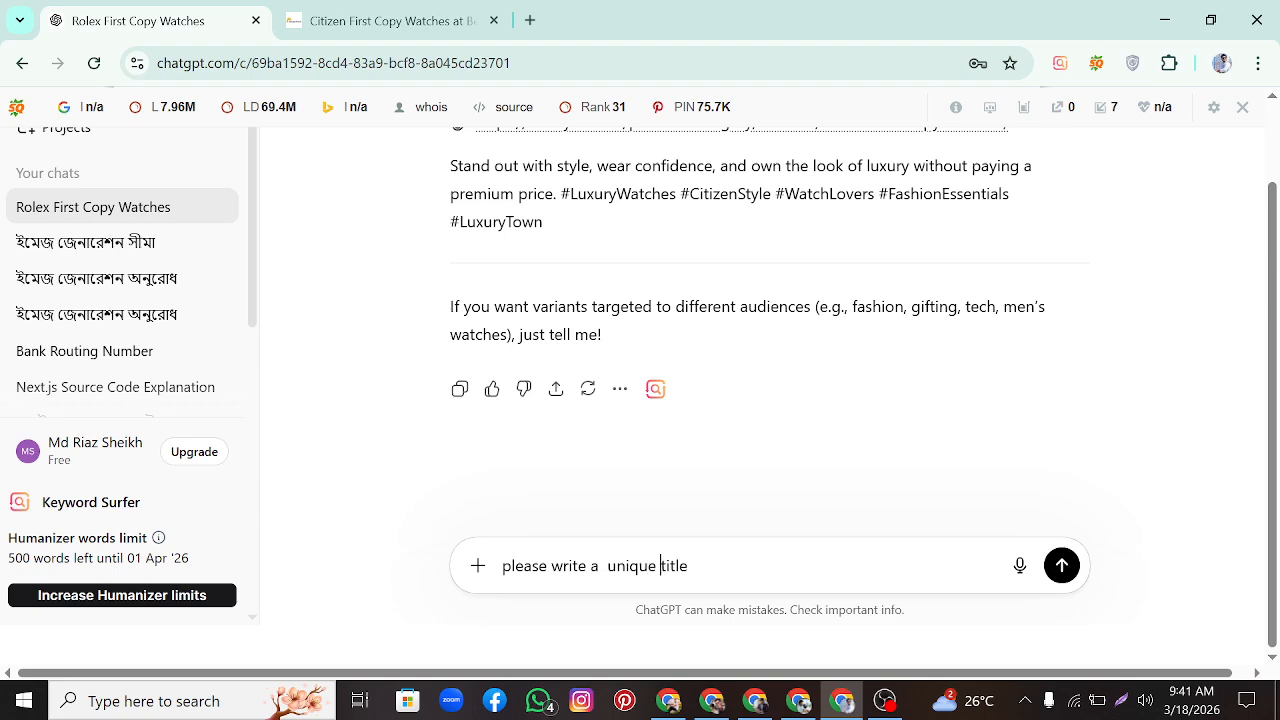
pyautogui.click(689, 566)
pyautogui.write('and description')
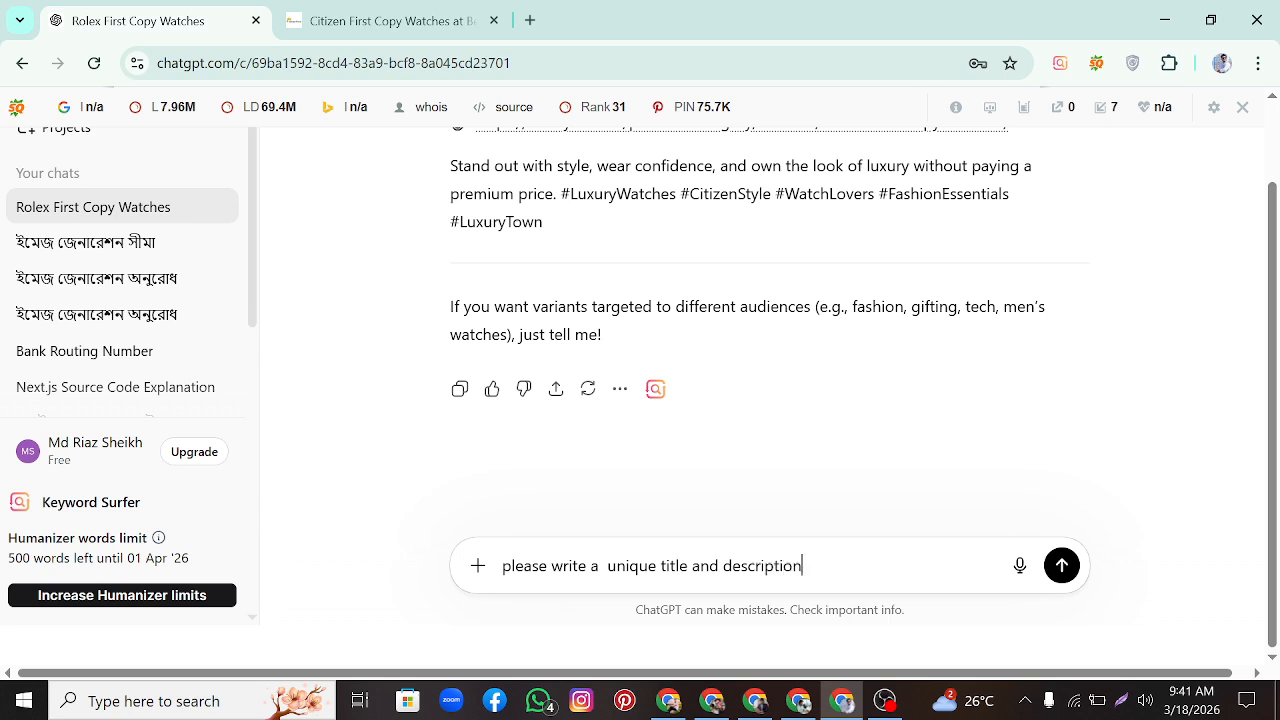
pyautogui.press('Return')
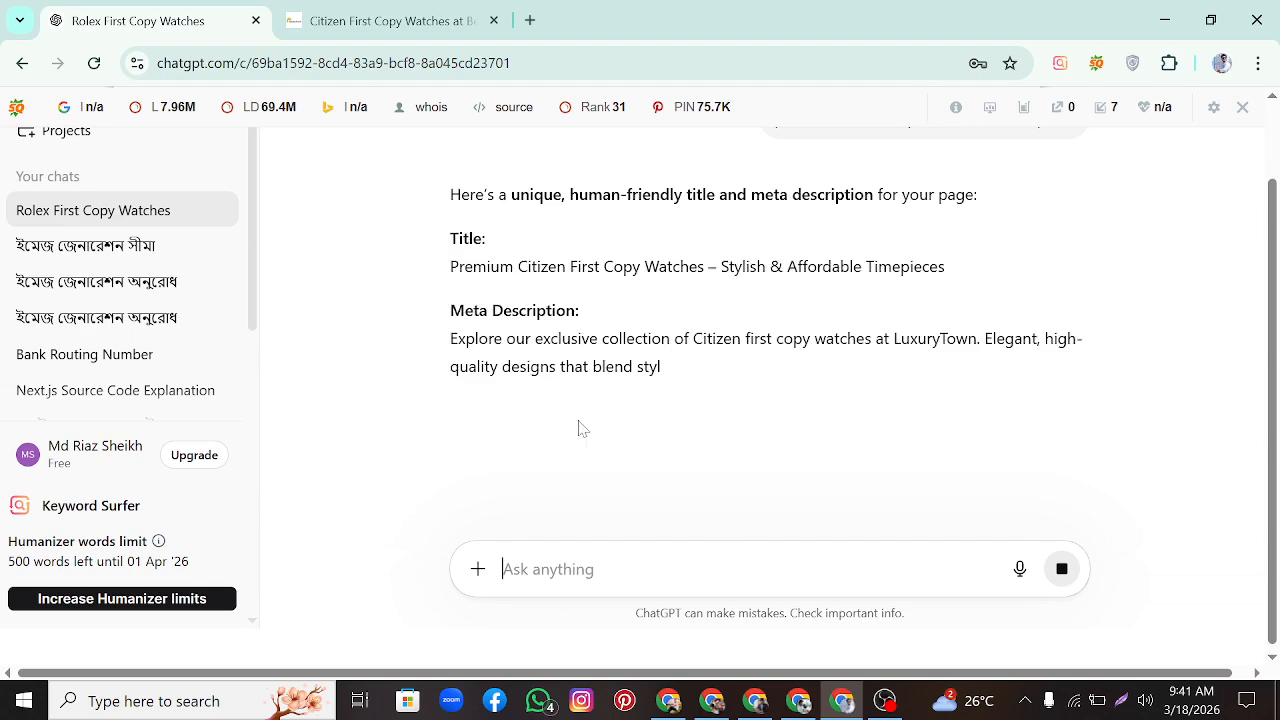
pyautogui.scroll(-2, 441, 366)
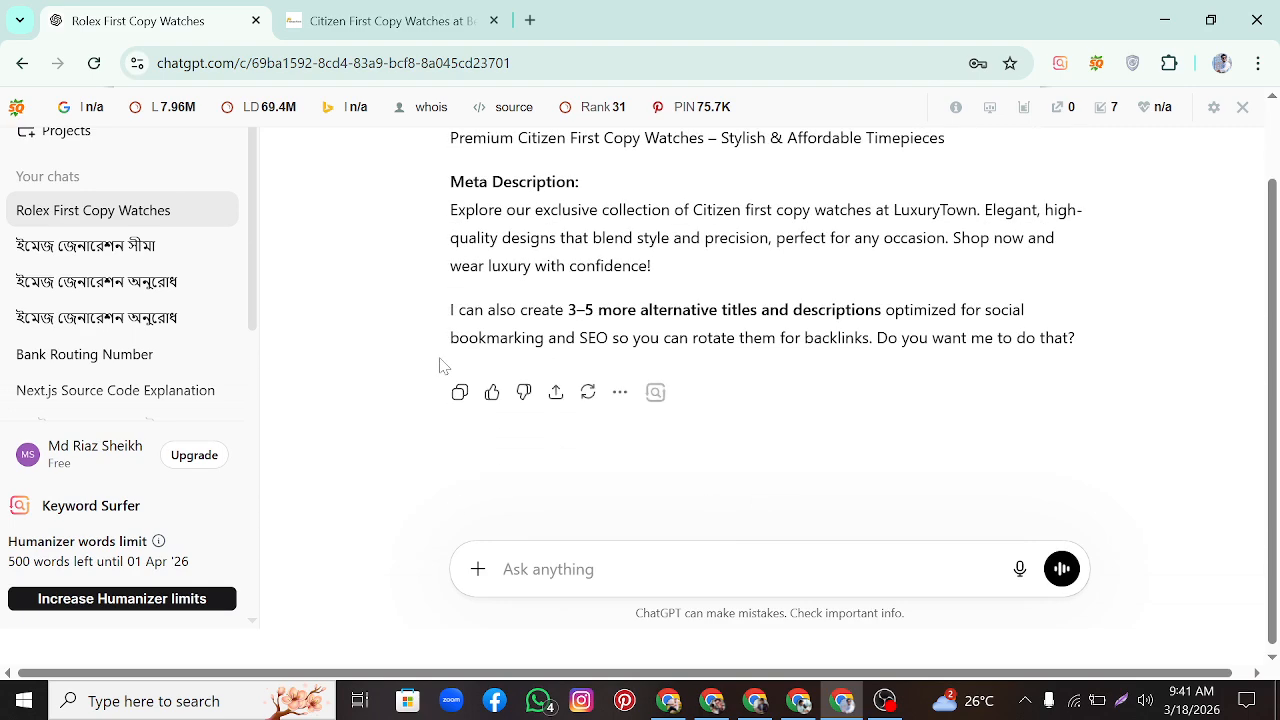
# Step: Review the unique title and meta description ChatGPT wrote for the Citizen watches page
pyautogui.scroll(1, 441, 366)
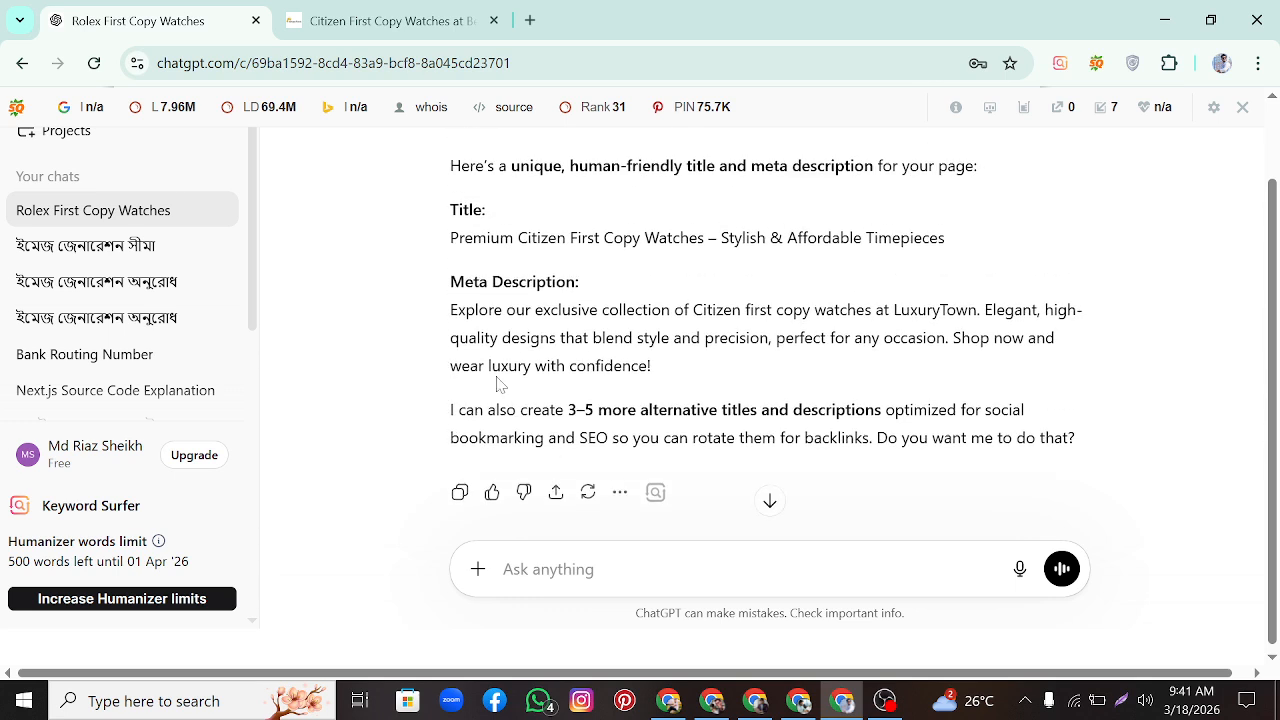
pyautogui.scroll(2, 497, 385)
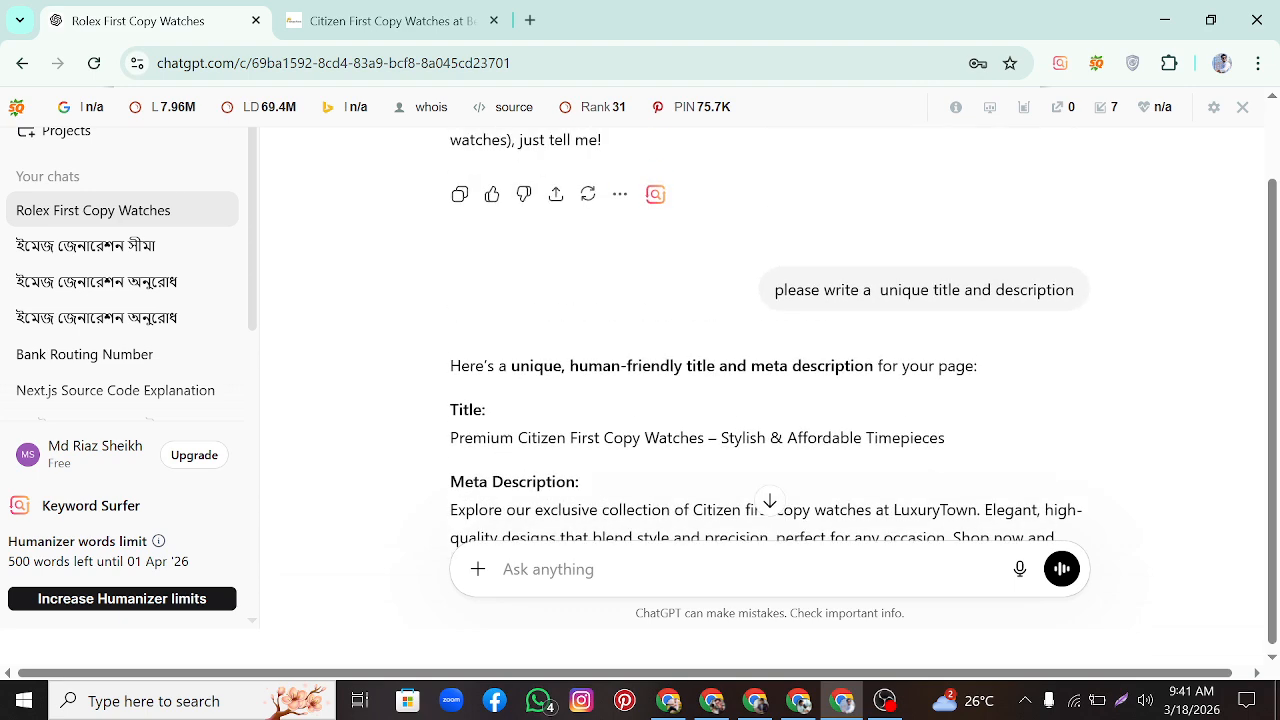
pyautogui.scroll(-1, 497, 385)
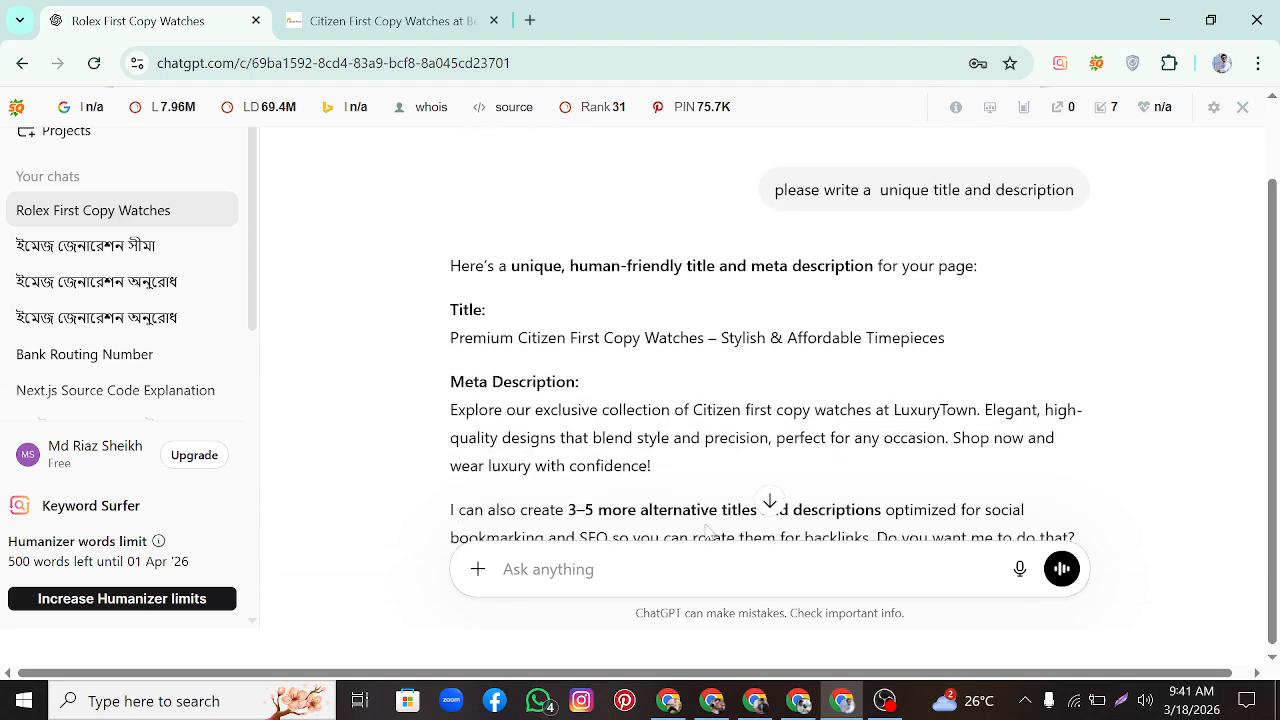
# Step: Switch to the Social bookmarking spreadsheet, remove the link from the bbsocialclub.com entry in A47 and set its text colour to black
pyautogui.click(805, 700)
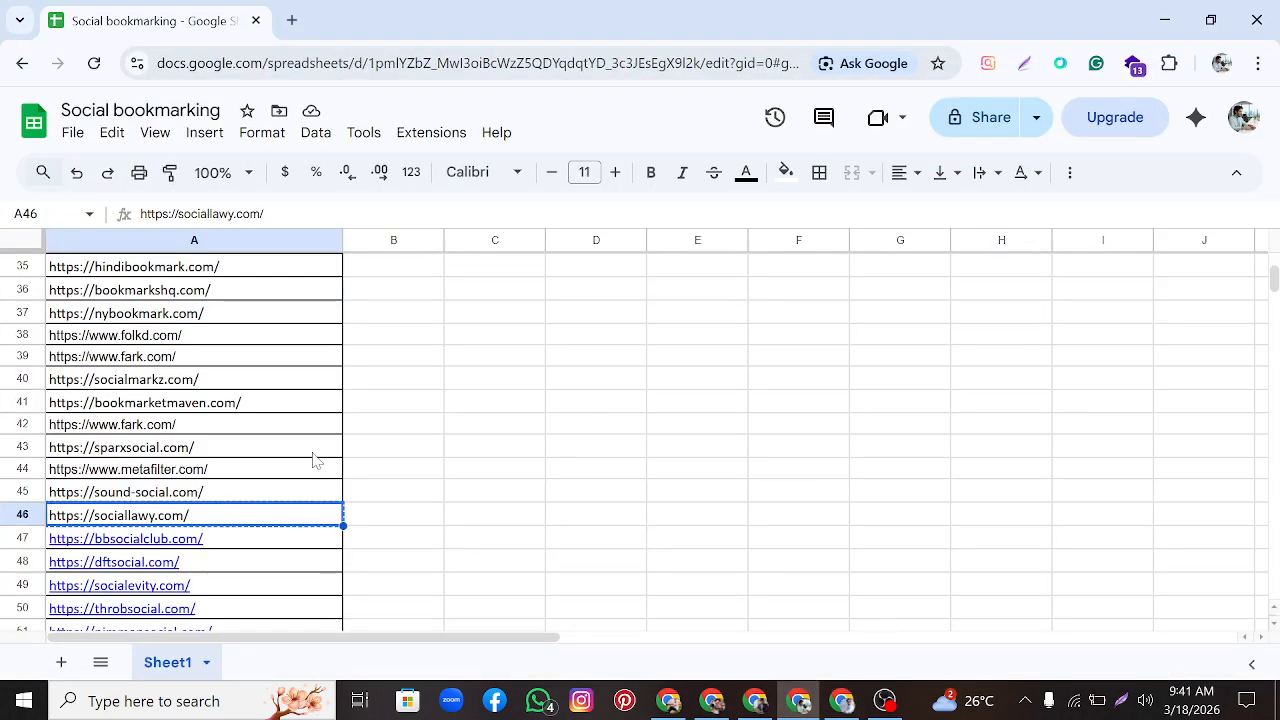
pyautogui.scroll(-5, 520, 489)
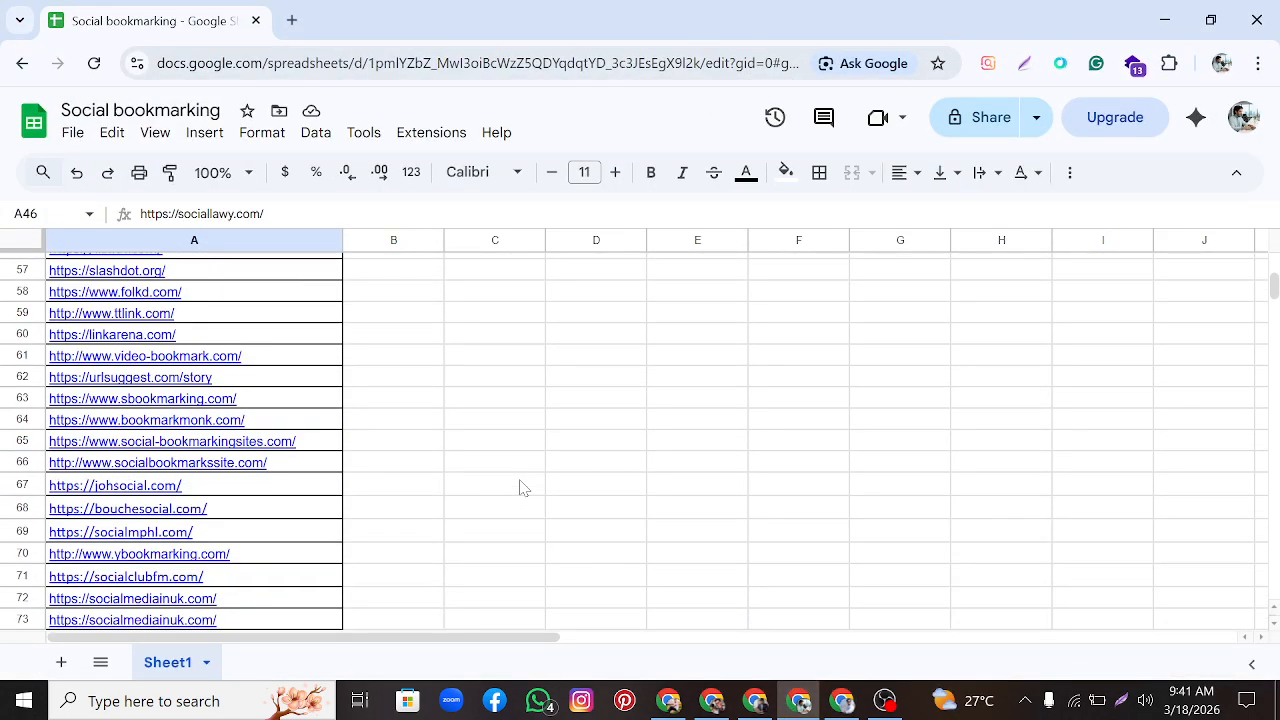
pyautogui.scroll(5, 520, 488)
pyautogui.scroll(-4, 520, 488)
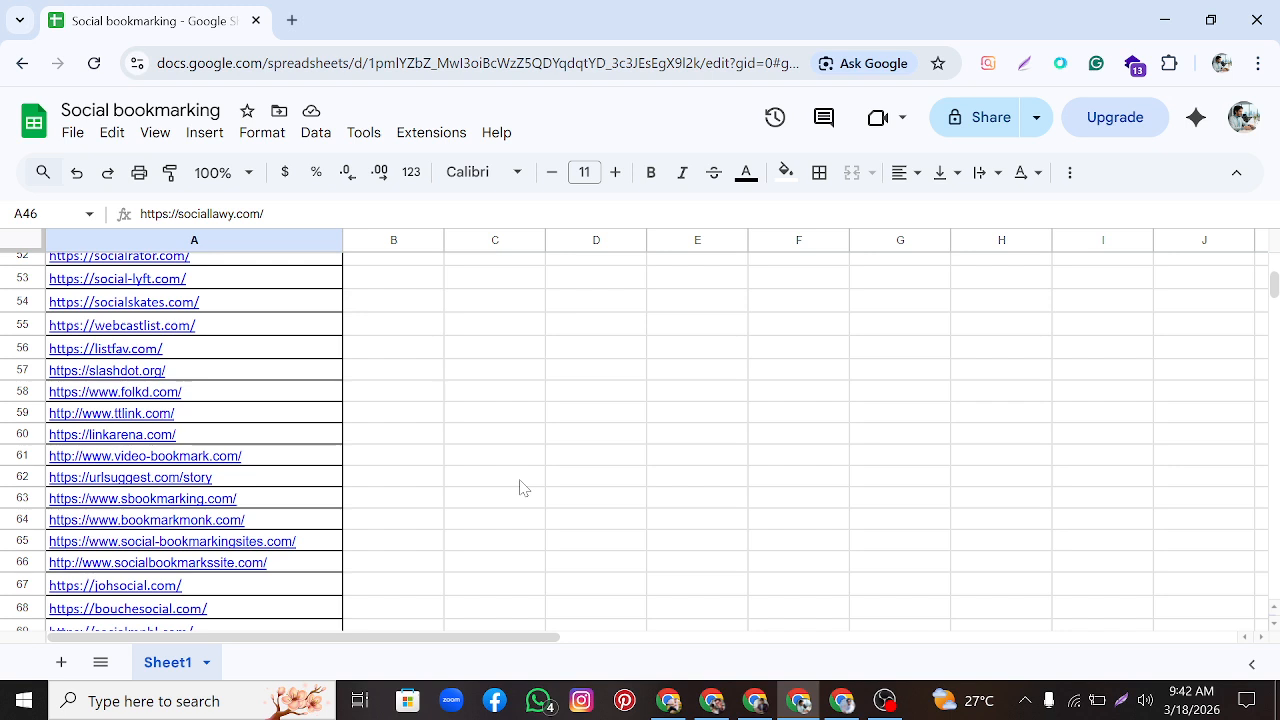
pyautogui.scroll(2, 520, 488)
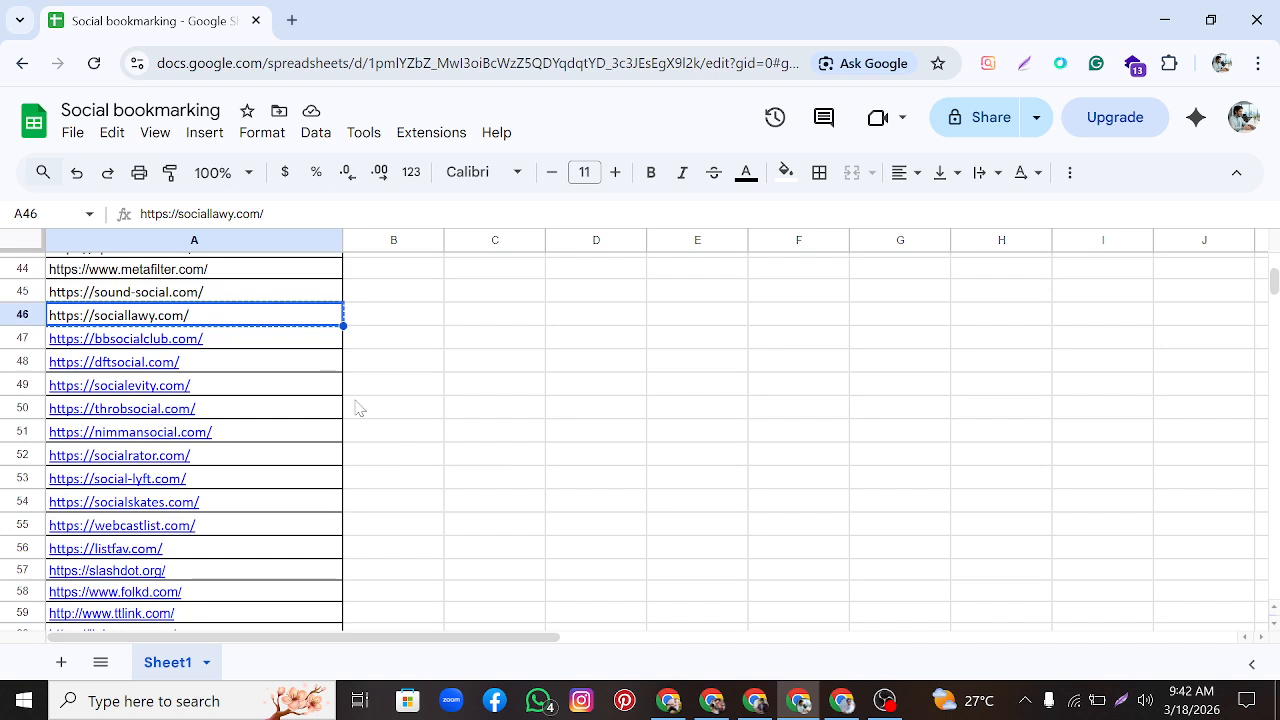
pyautogui.click(292, 343)
pyautogui.click(359, 375)
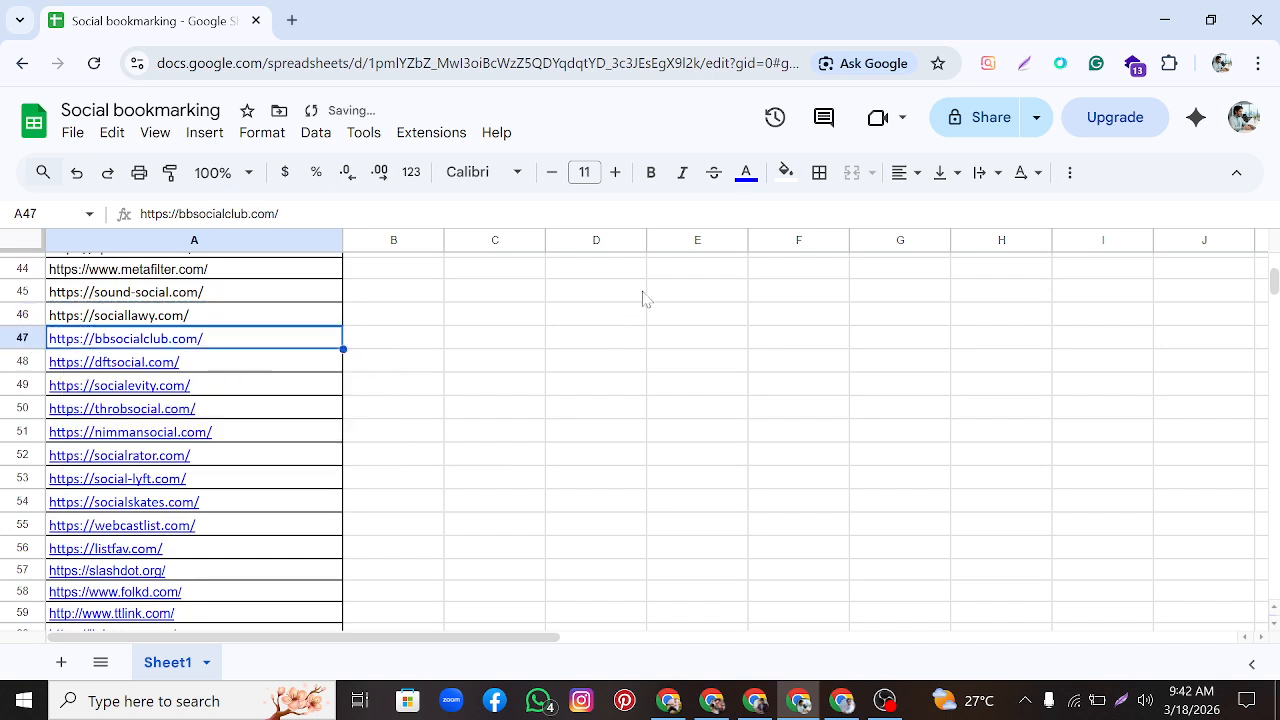
pyautogui.click(745, 174)
pyautogui.click(761, 249)
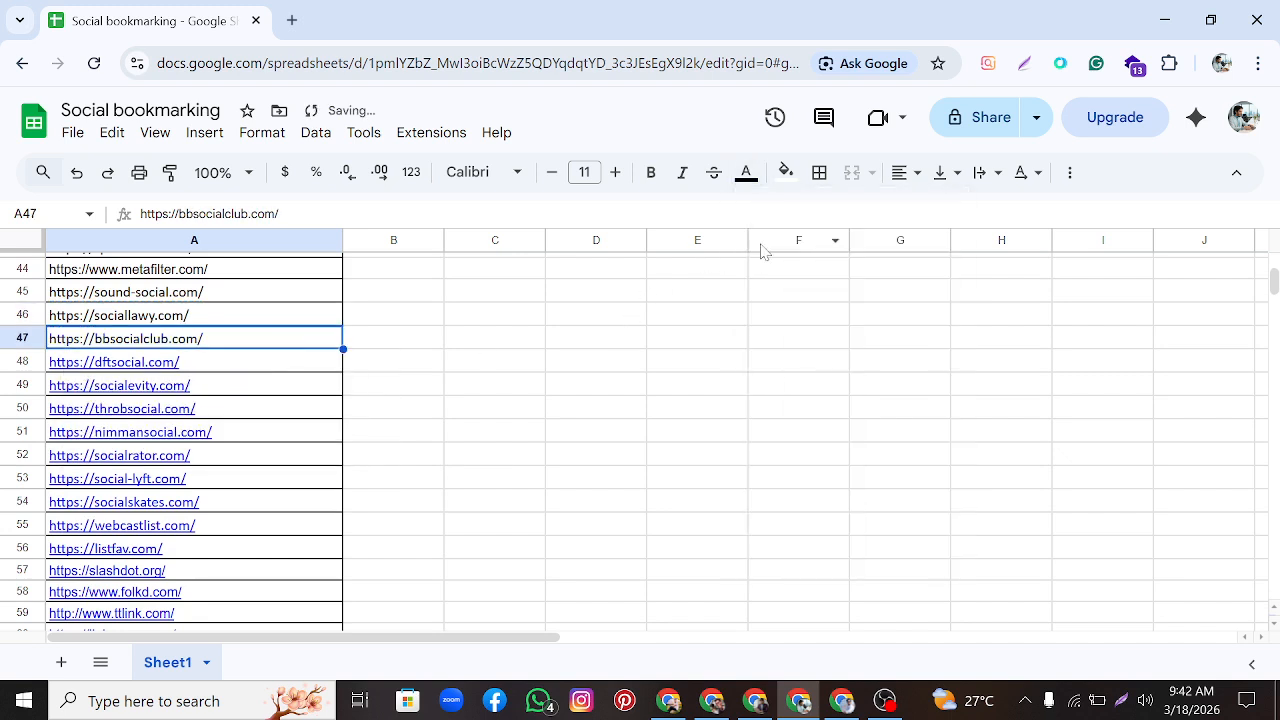
# Step: Copy the bbsocialclub.com address from A47 and load it in a new tab of the browser window holding the ChatGPT chat
pyautogui.rightClick(222, 341)
pyautogui.click(280, 220)
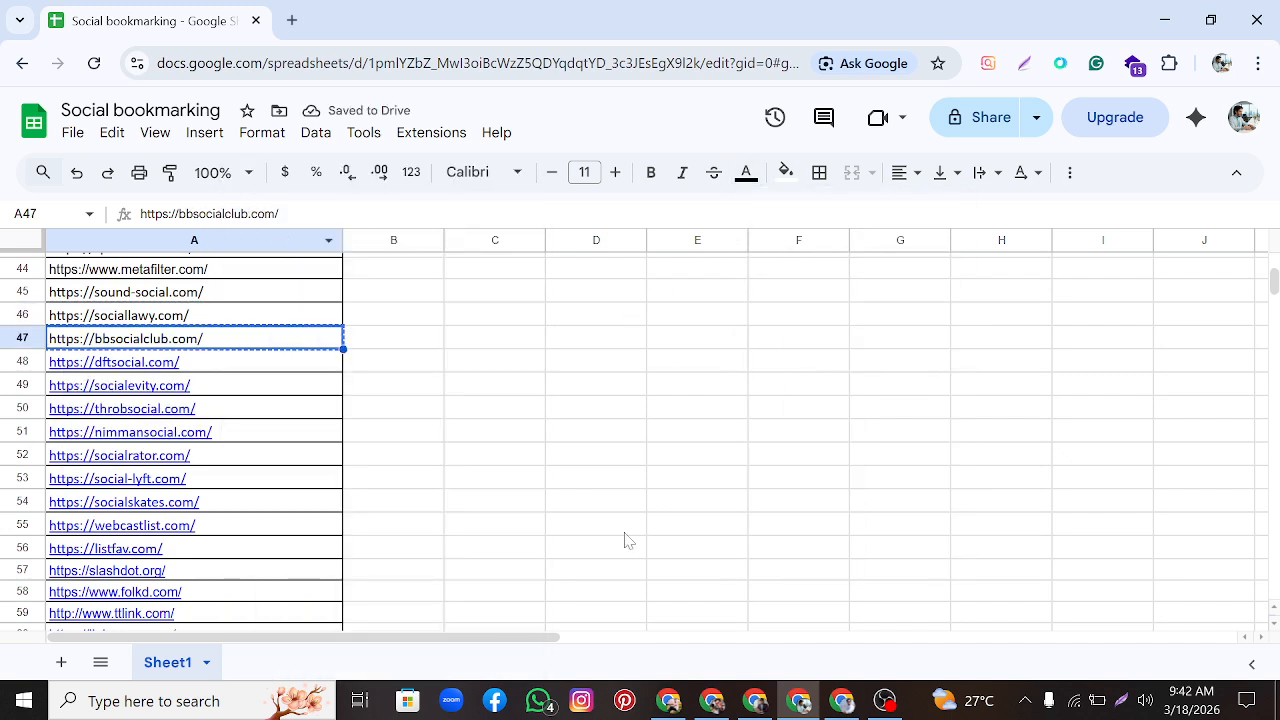
pyautogui.click(848, 706)
pyautogui.hotkey('ctrl', 't')
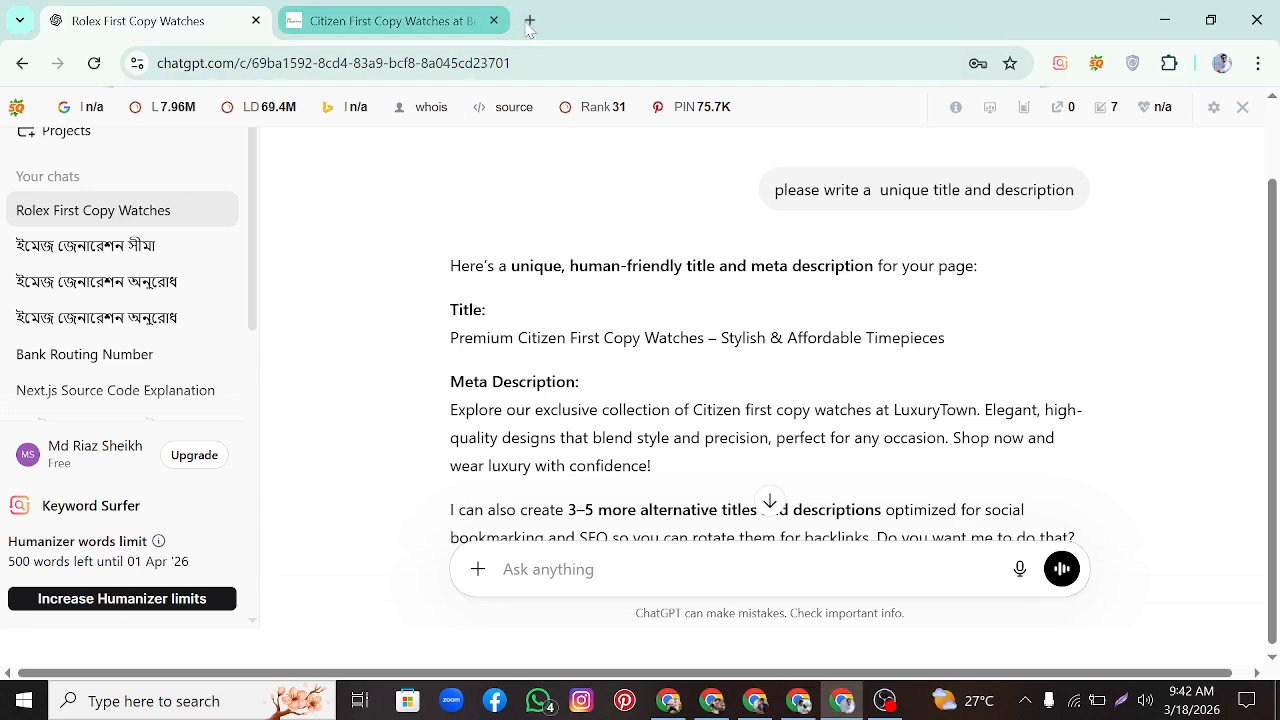
pyautogui.rightClick(480, 66)
pyautogui.click(540, 237)
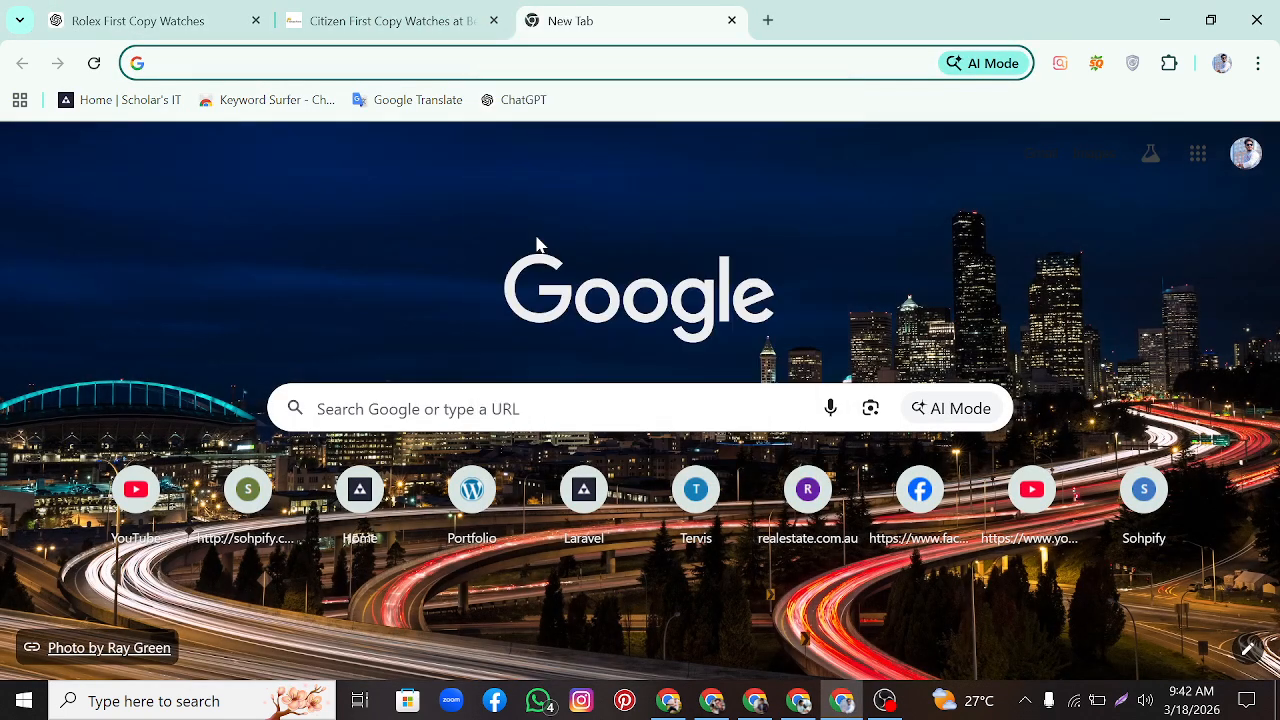
pyautogui.press('Return')
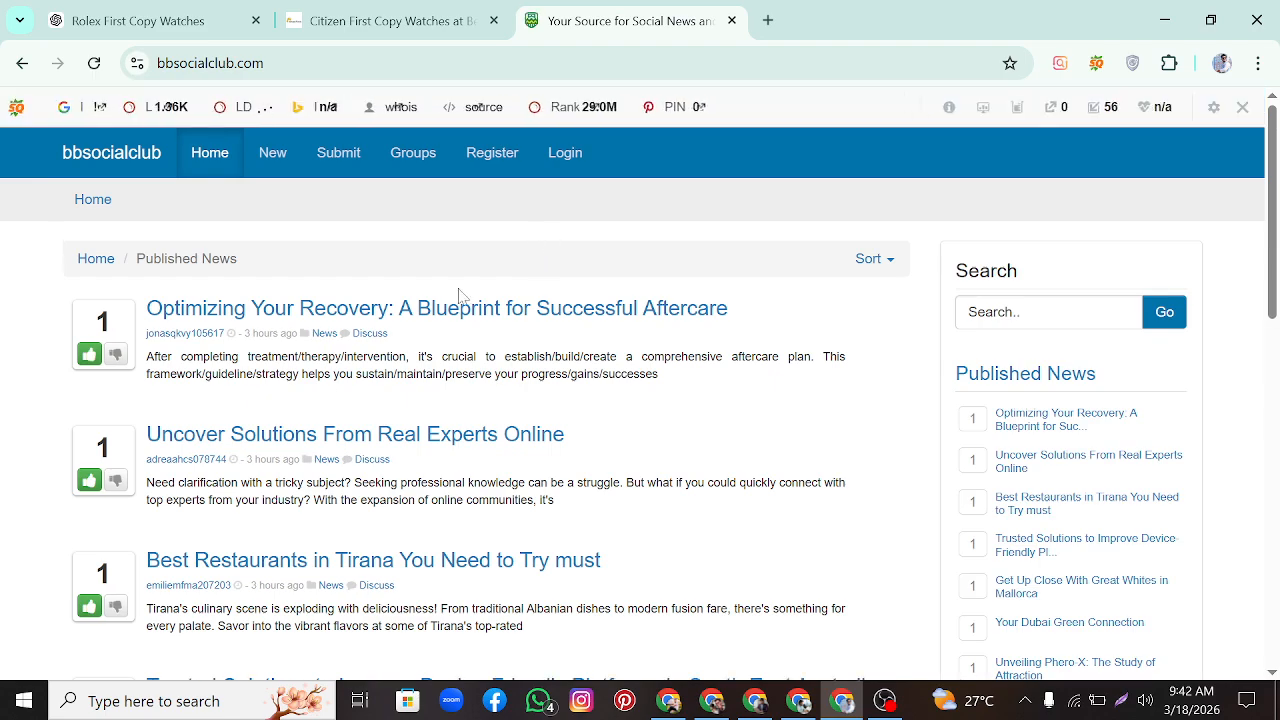
# Step: Capture a screenshot of the bbsocialclub home page, outline its Register link with a red rectangle and copy the image
pyautogui.scroll(-2, 367, 418)
pyautogui.scroll(2, 367, 418)
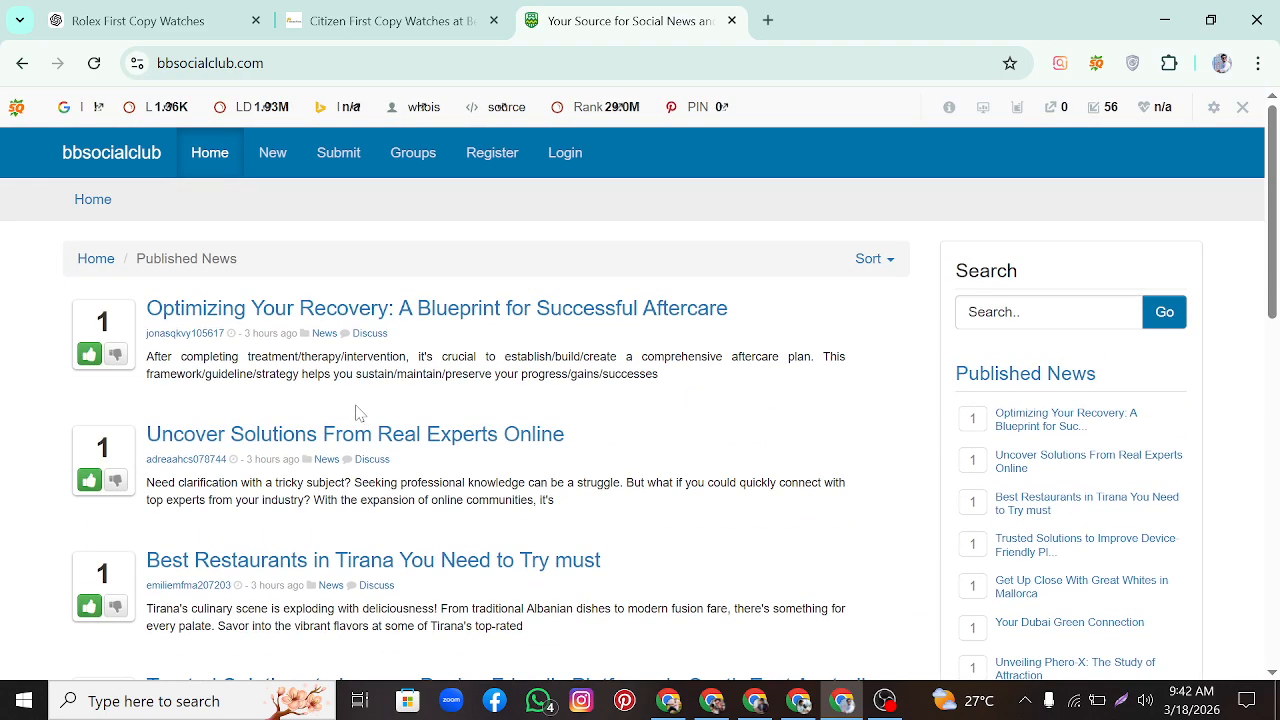
pyautogui.scroll(-8, 359, 413)
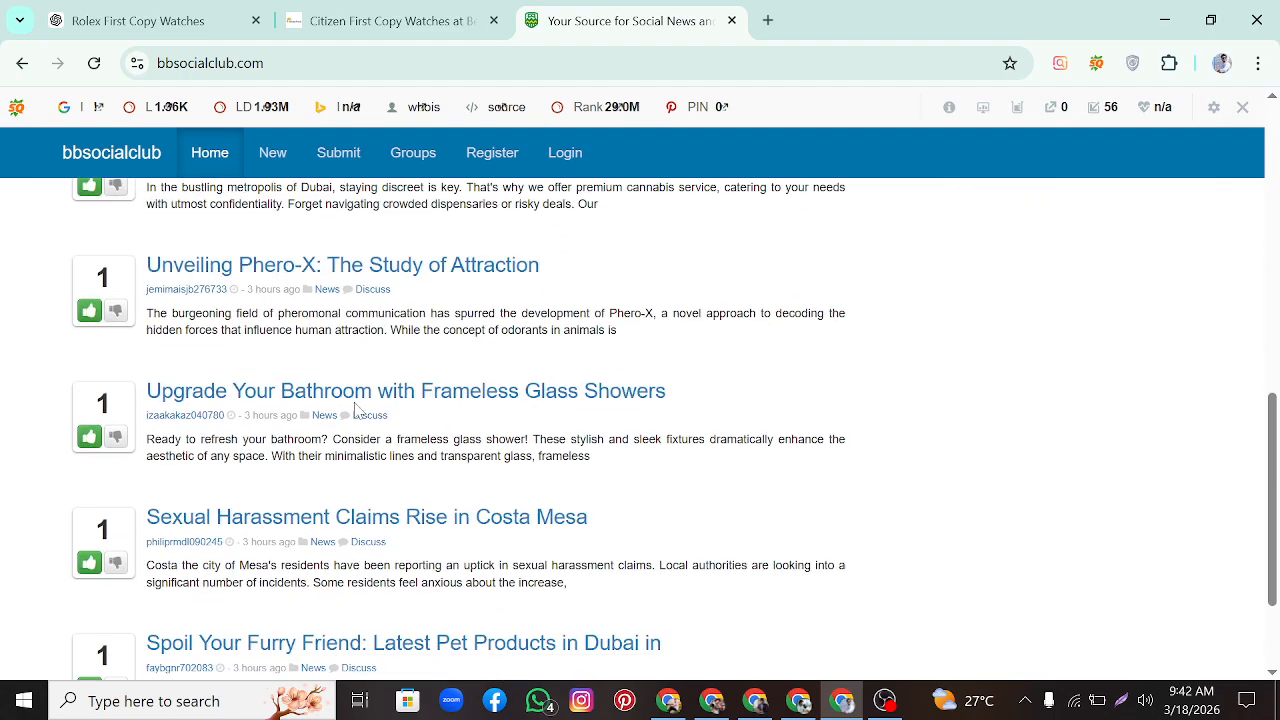
pyautogui.scroll(-2, 357, 410)
pyautogui.scroll(5, 357, 410)
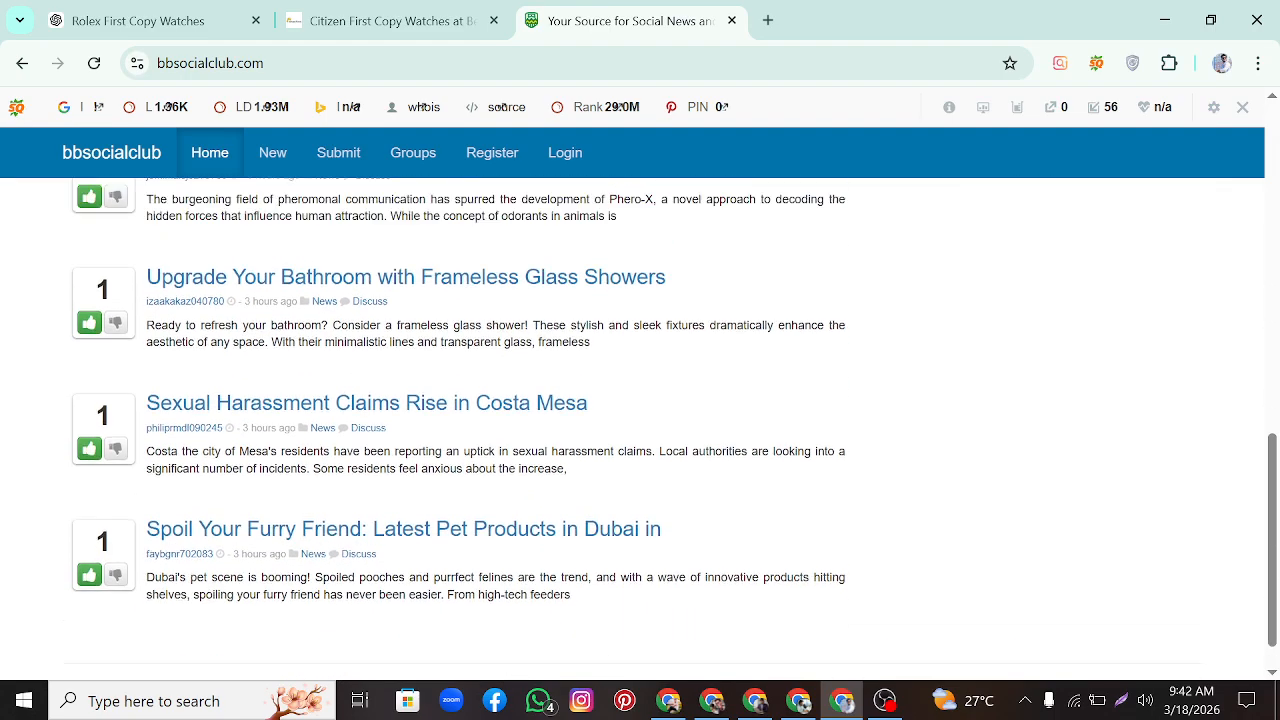
pyautogui.scroll(3, 490, 420)
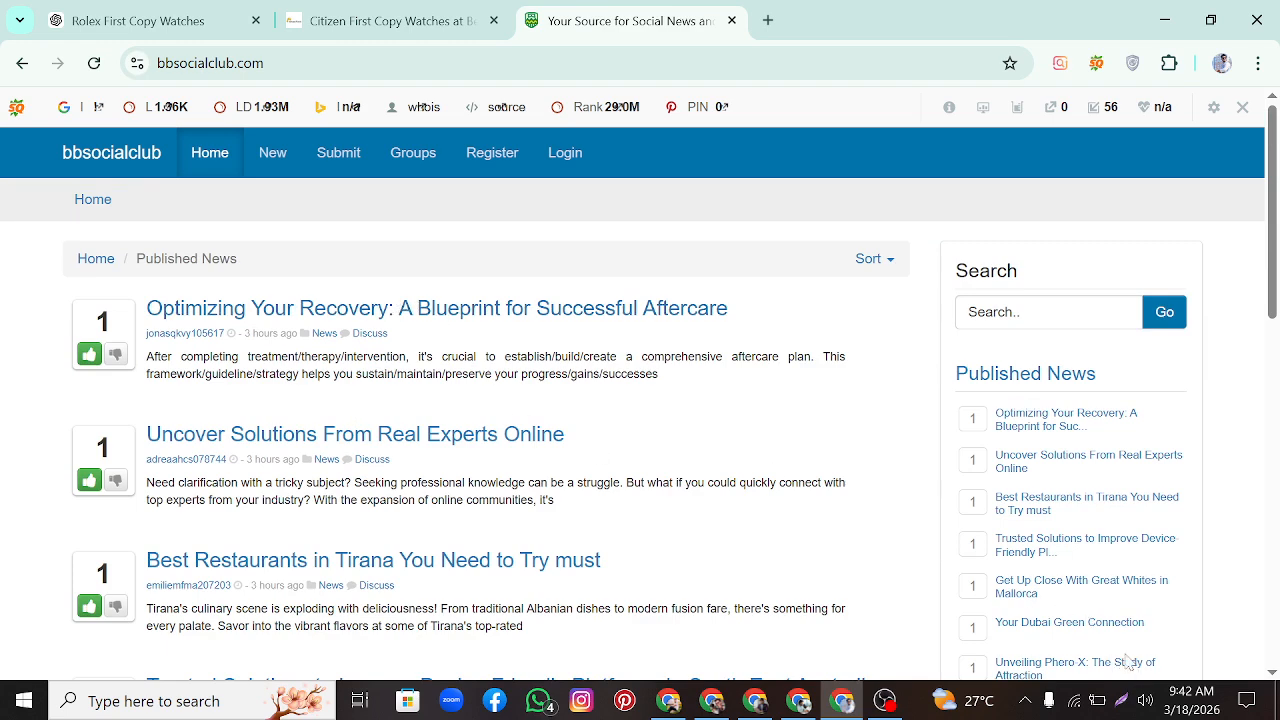
pyautogui.click(1121, 700)
pyautogui.moveTo(4, 42); pyautogui.dragTo(1278, 653)
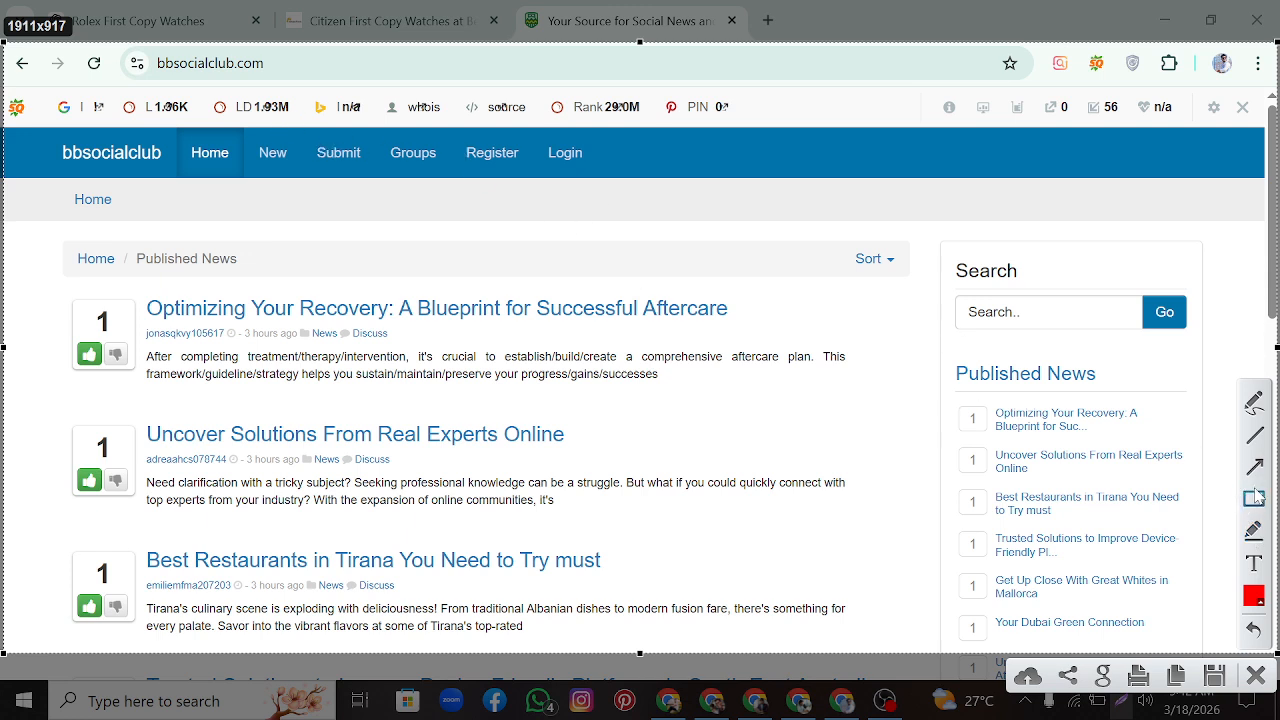
pyautogui.moveTo(438, 127)
pyautogui.mouseDown()
pyautogui.moveTo(478, 167)
pyautogui.moveTo(548, 188)
pyautogui.mouseUp()
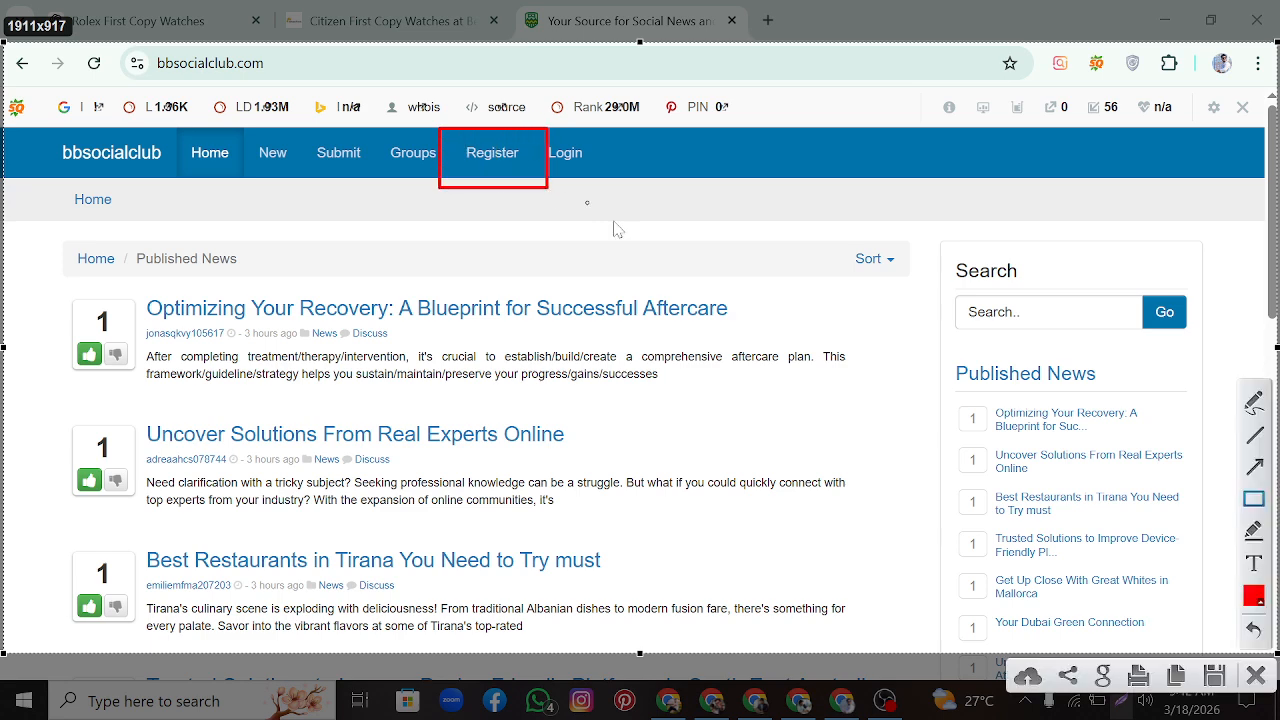
pyautogui.hotkey('ctrl', 'c')
# Step: Open the bbsocialclub registration page and complete the human verification check
pyautogui.click(482, 160)
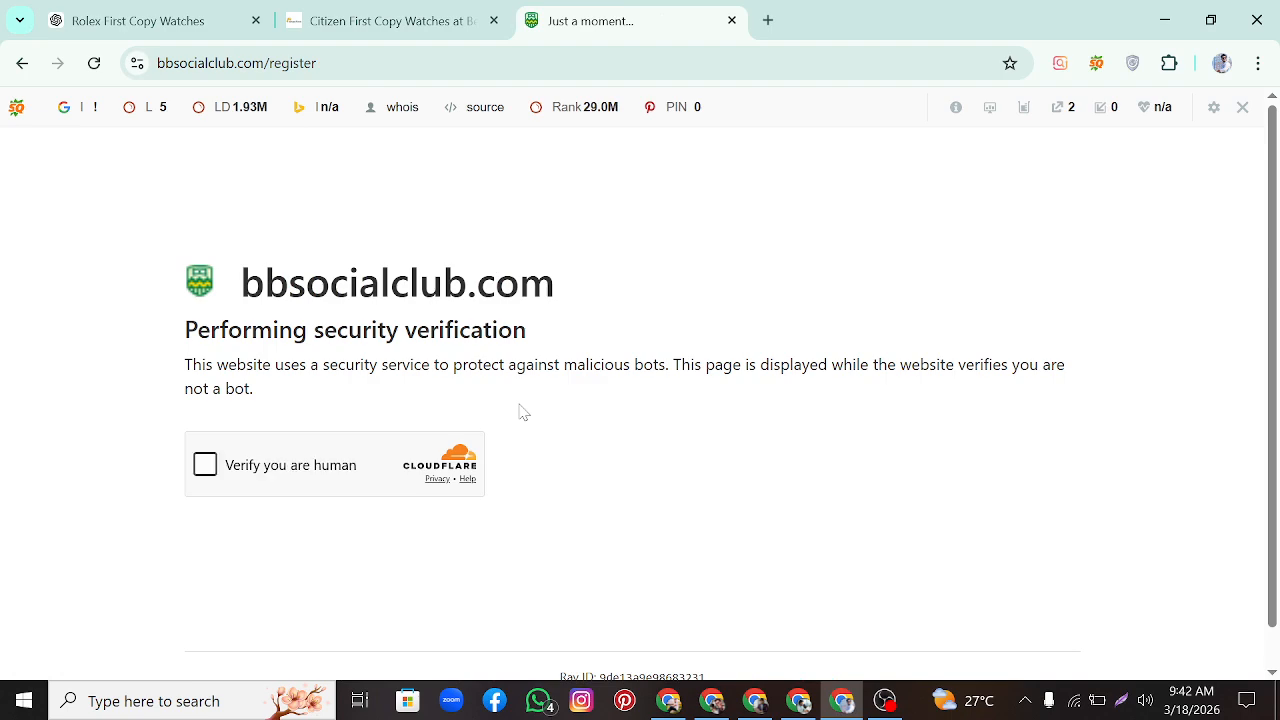
pyautogui.scroll(-1, 519, 420)
pyautogui.click(205, 427)
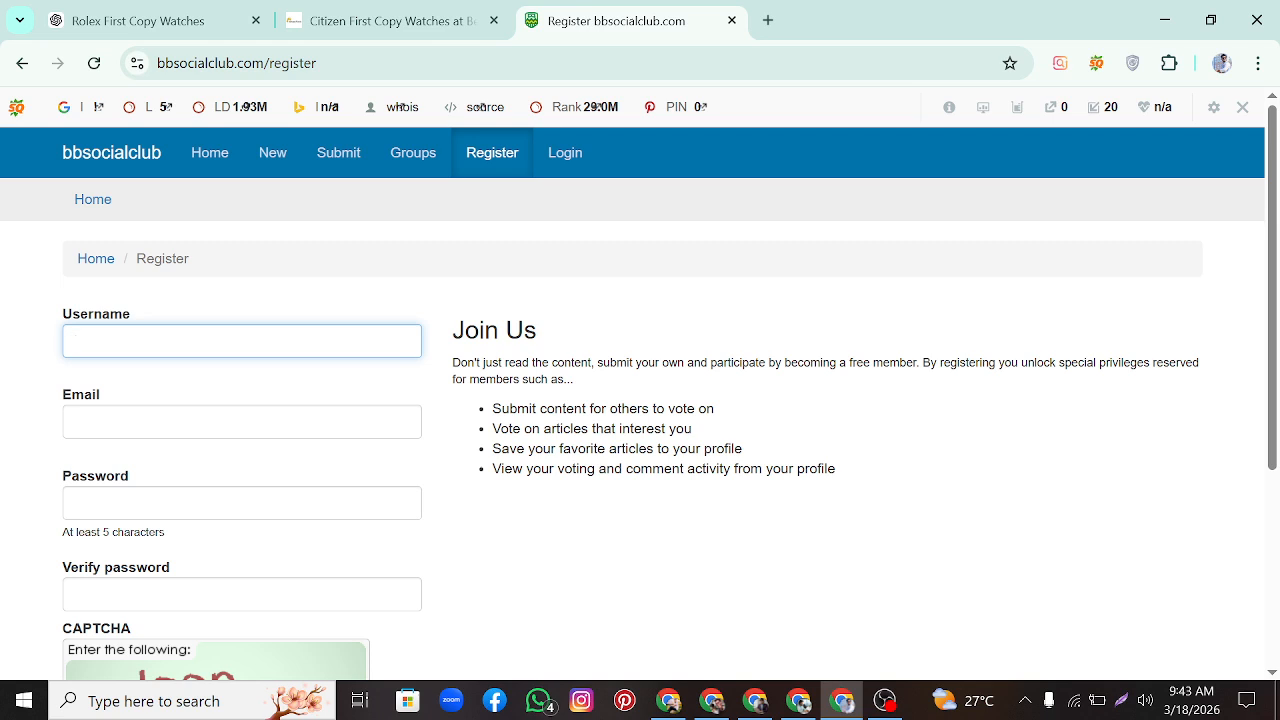
# Step: Fill in the registration form with the username luxurytown2026, the account's email and the browser's suggested strong password
pyautogui.click(222, 341)
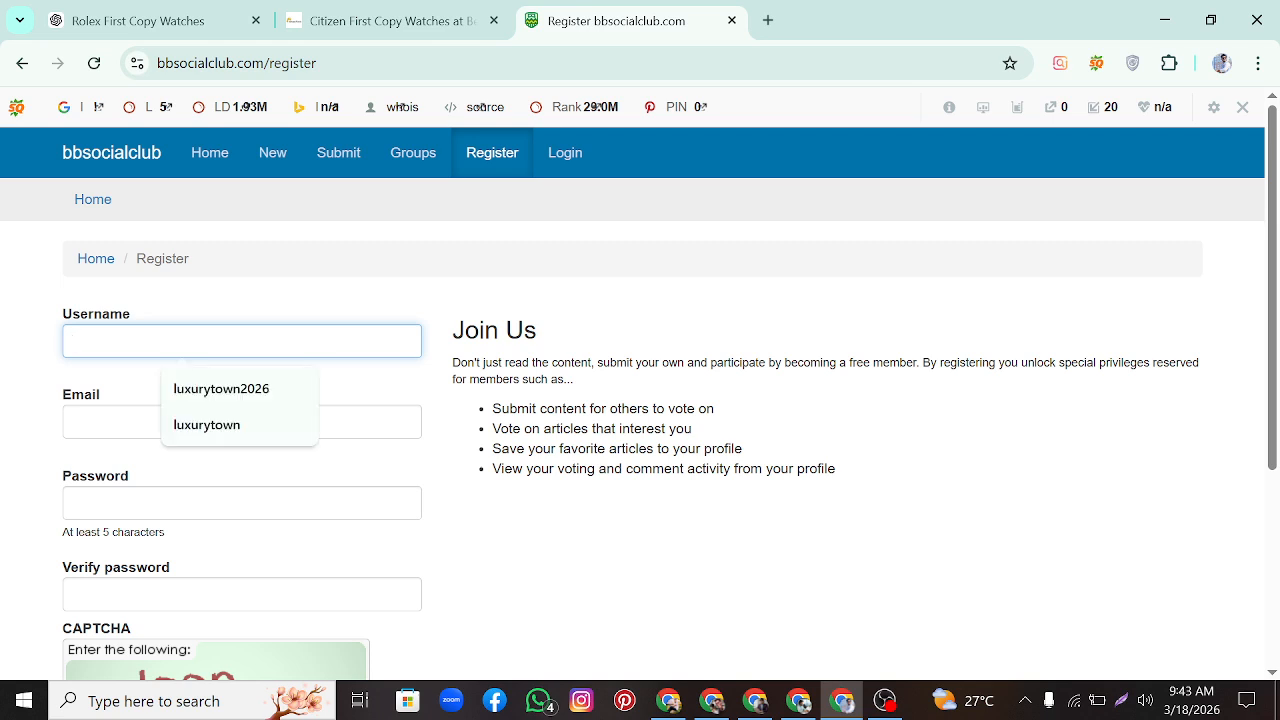
pyautogui.click(199, 394)
pyautogui.scroll(-2, 260, 357)
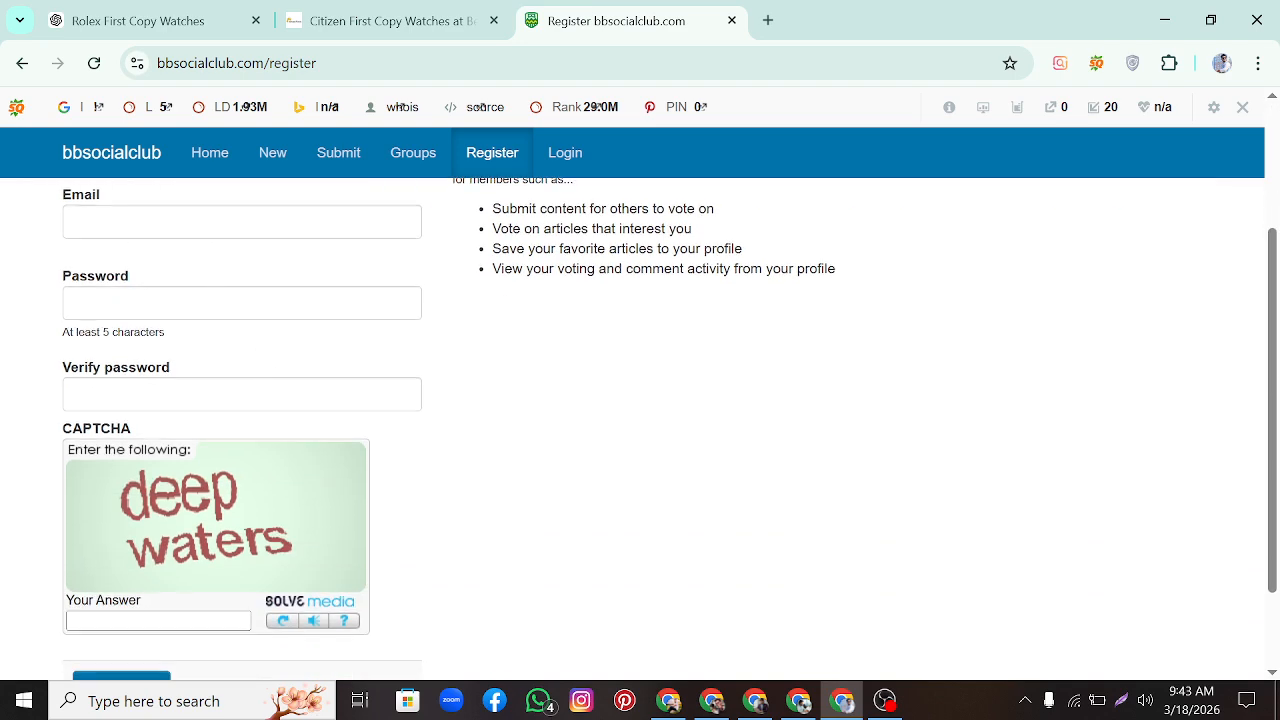
pyautogui.click(215, 222)
pyautogui.click(254, 268)
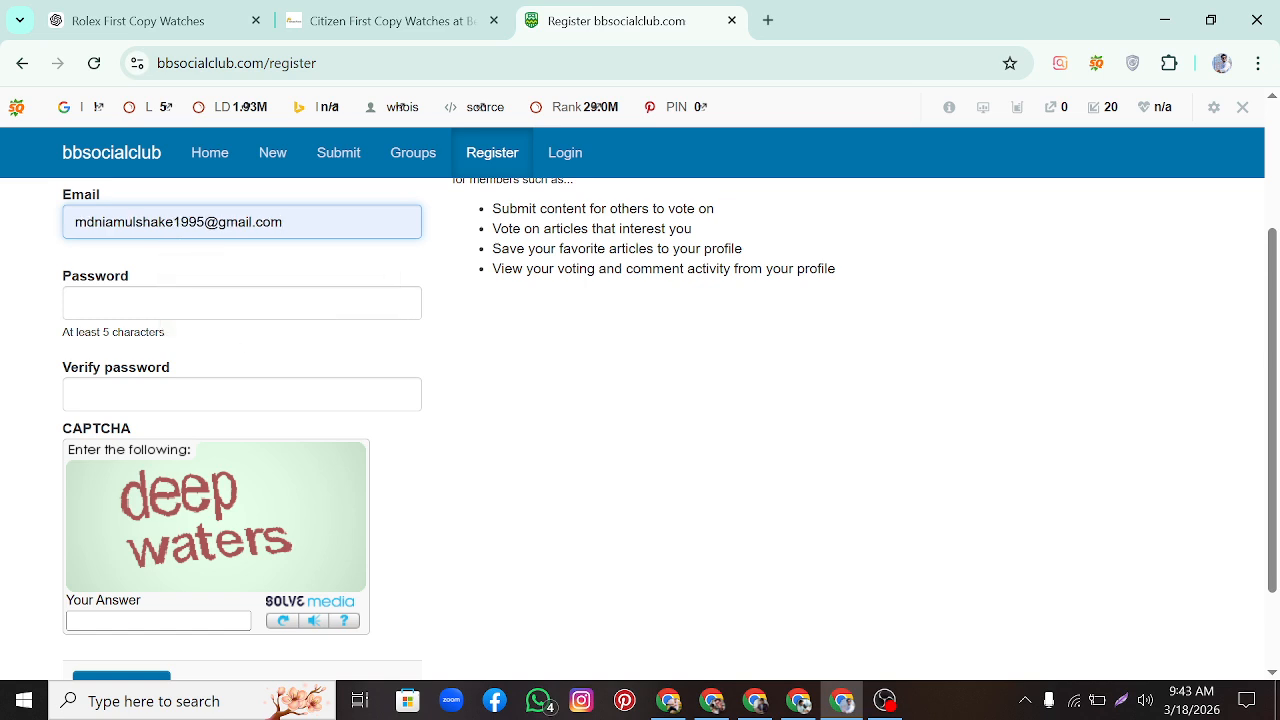
pyautogui.click(252, 306)
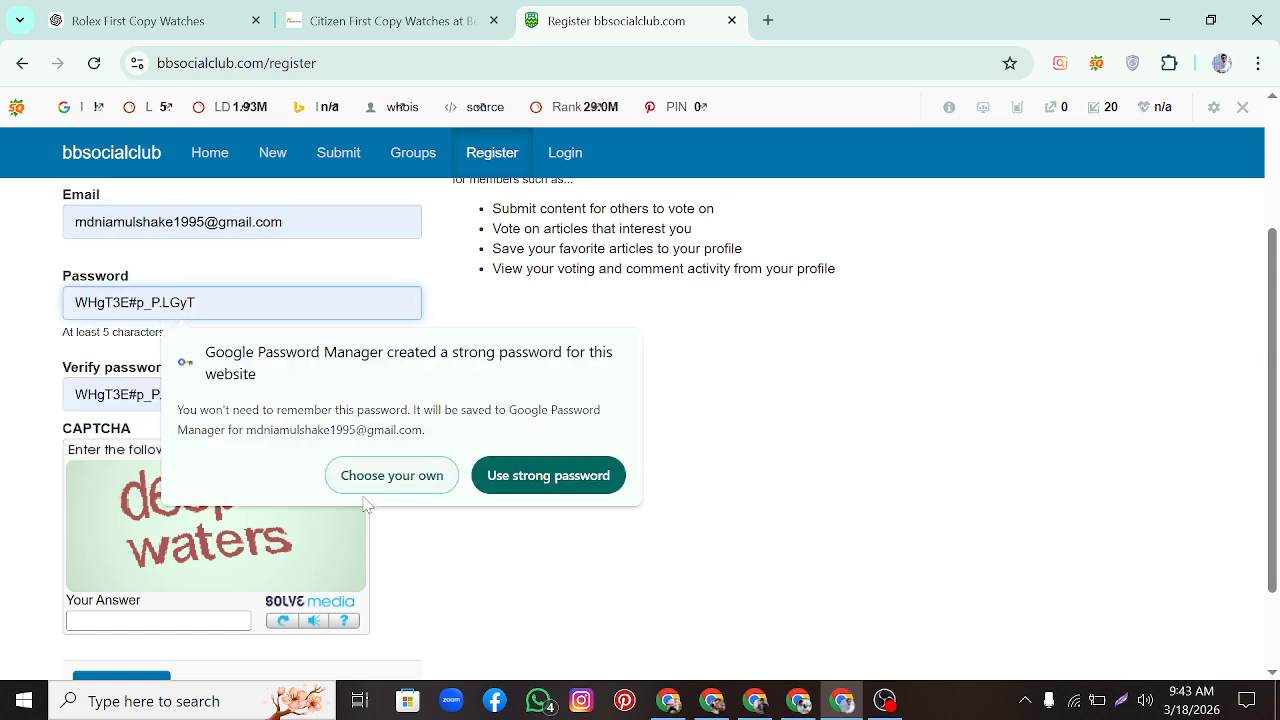
pyautogui.click(520, 476)
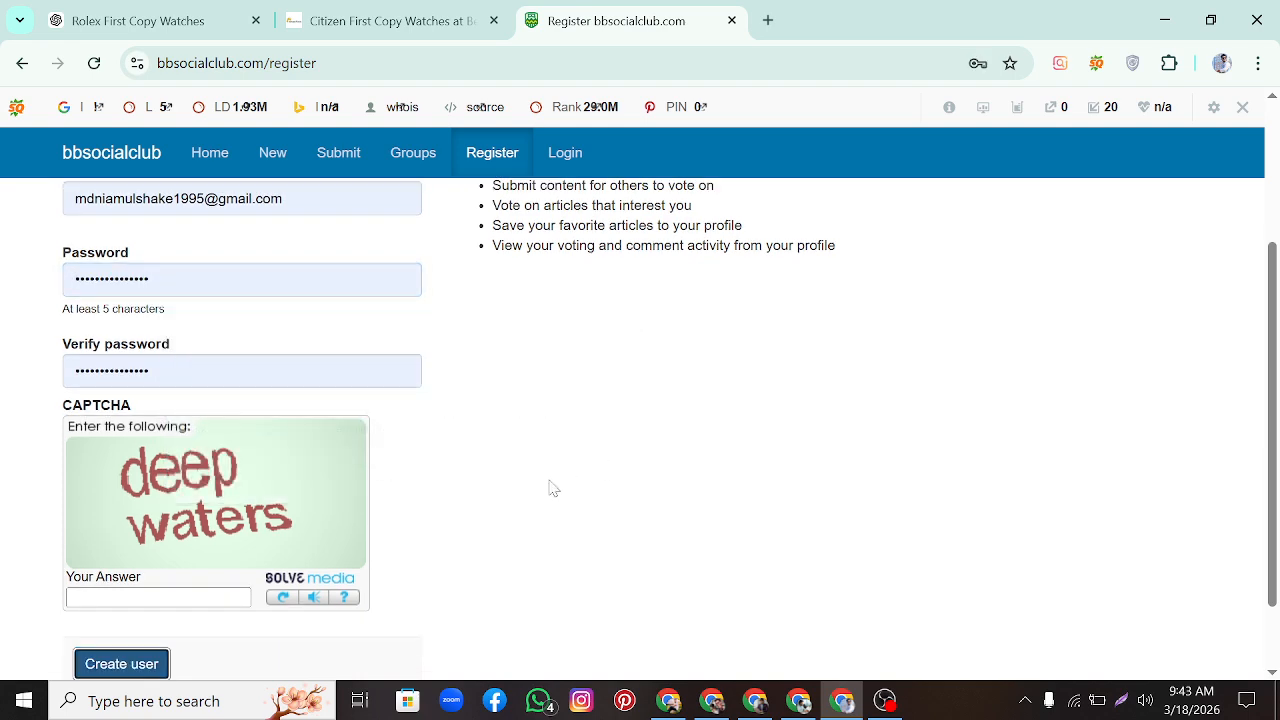
# Step: Answer the CAPTCHA with the words shown in its image and create the bbsocialclub user
pyautogui.scroll(-1, 551, 486)
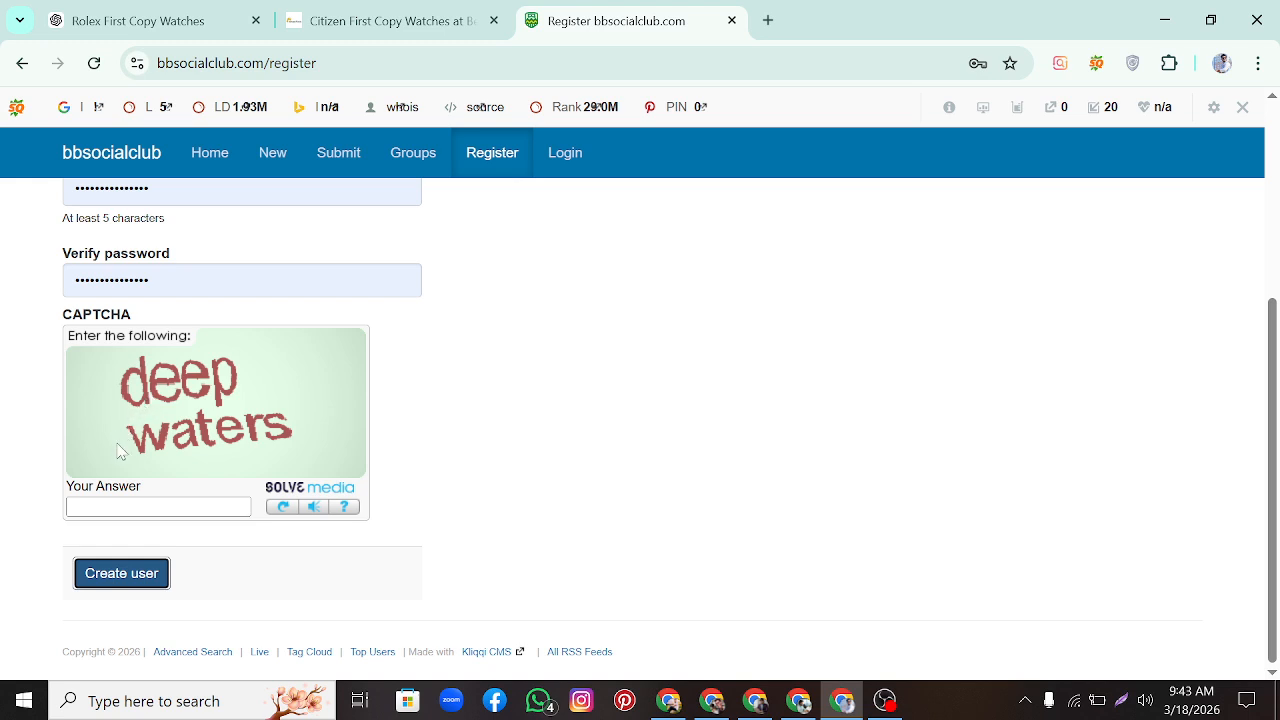
pyautogui.click(76, 506)
pyautogui.click(76, 506)
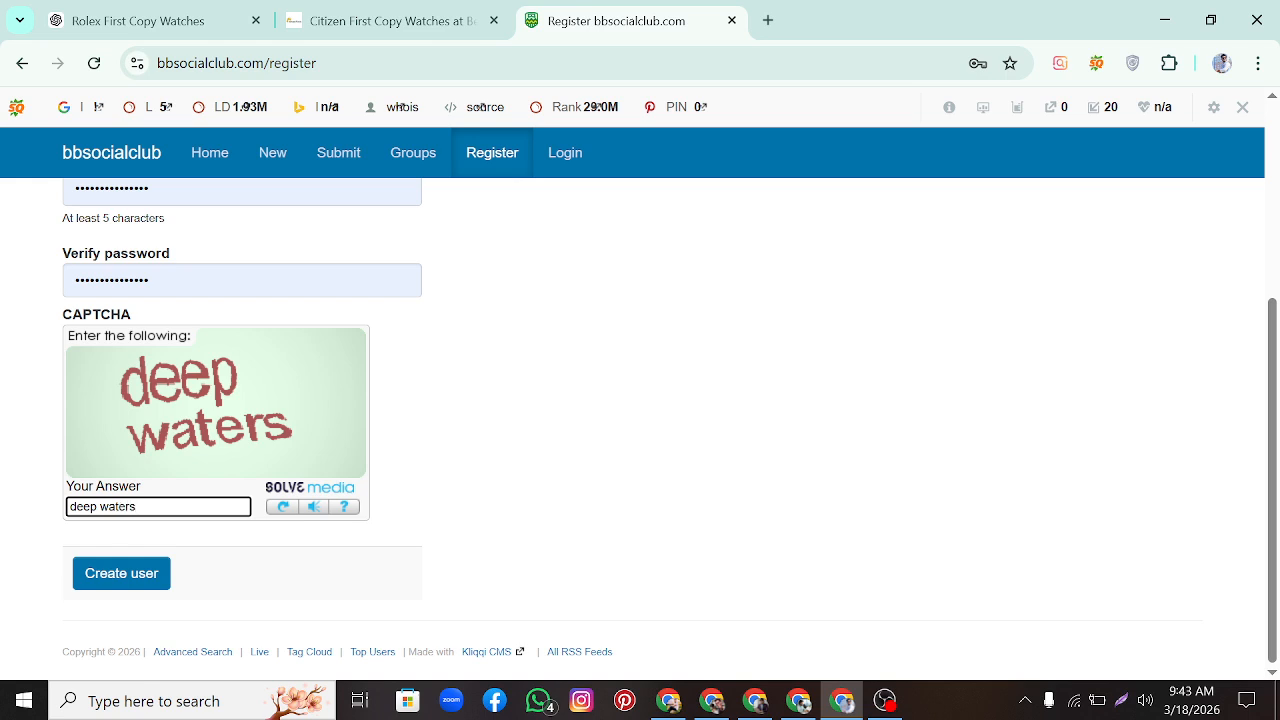
pyautogui.click(103, 574)
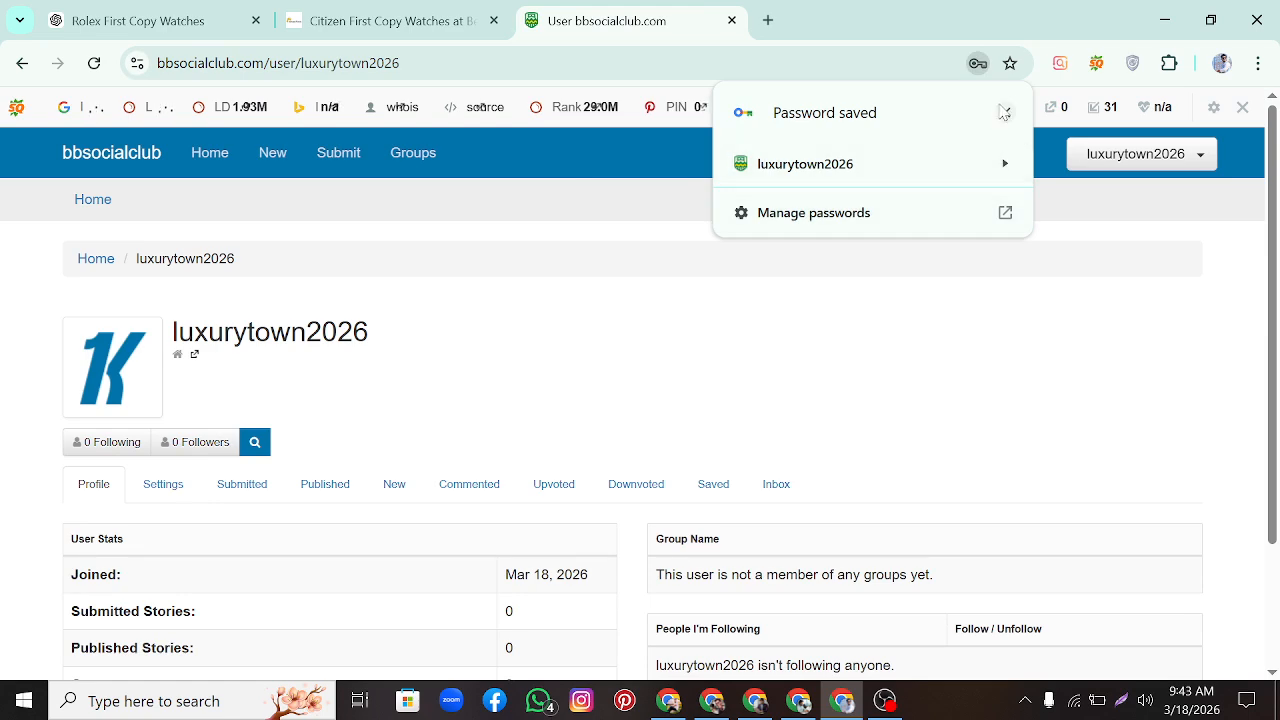
# Step: Dismiss the saved-password notice and open the bbsocialclub form for submitting a new story
pyautogui.click(1004, 113)
pyautogui.scroll(-2, 523, 397)
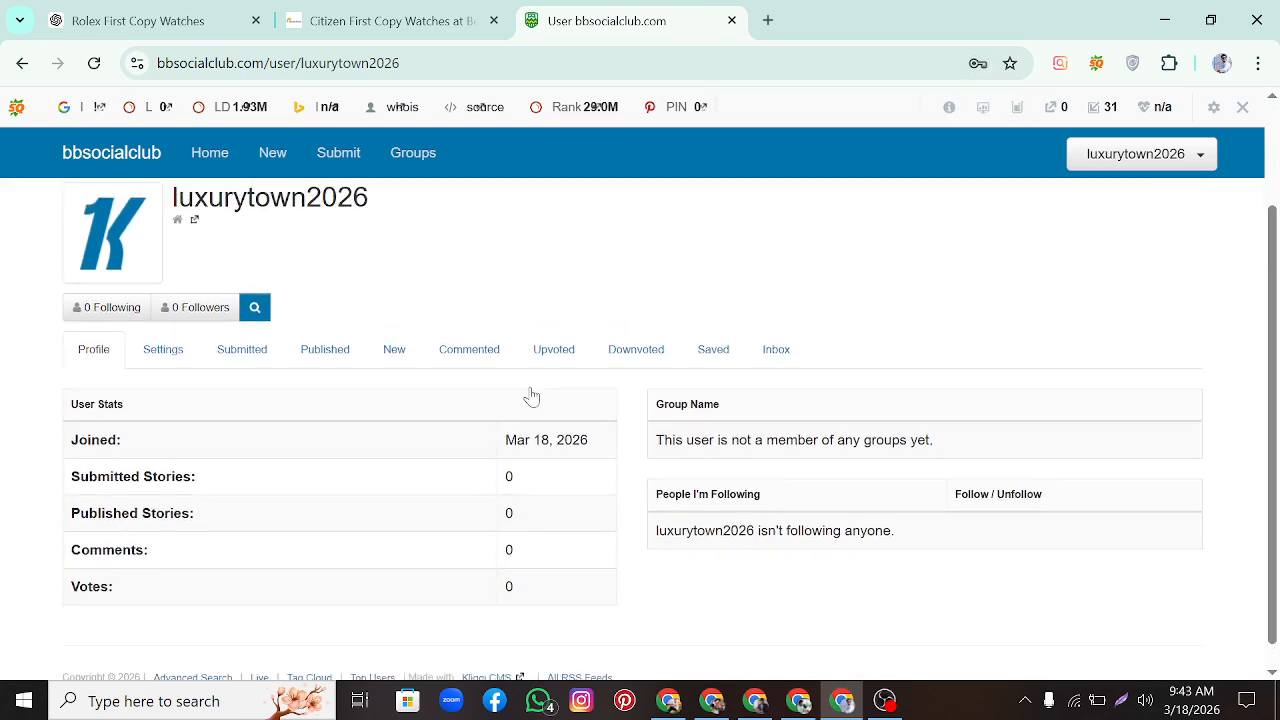
pyautogui.scroll(2, 478, 200)
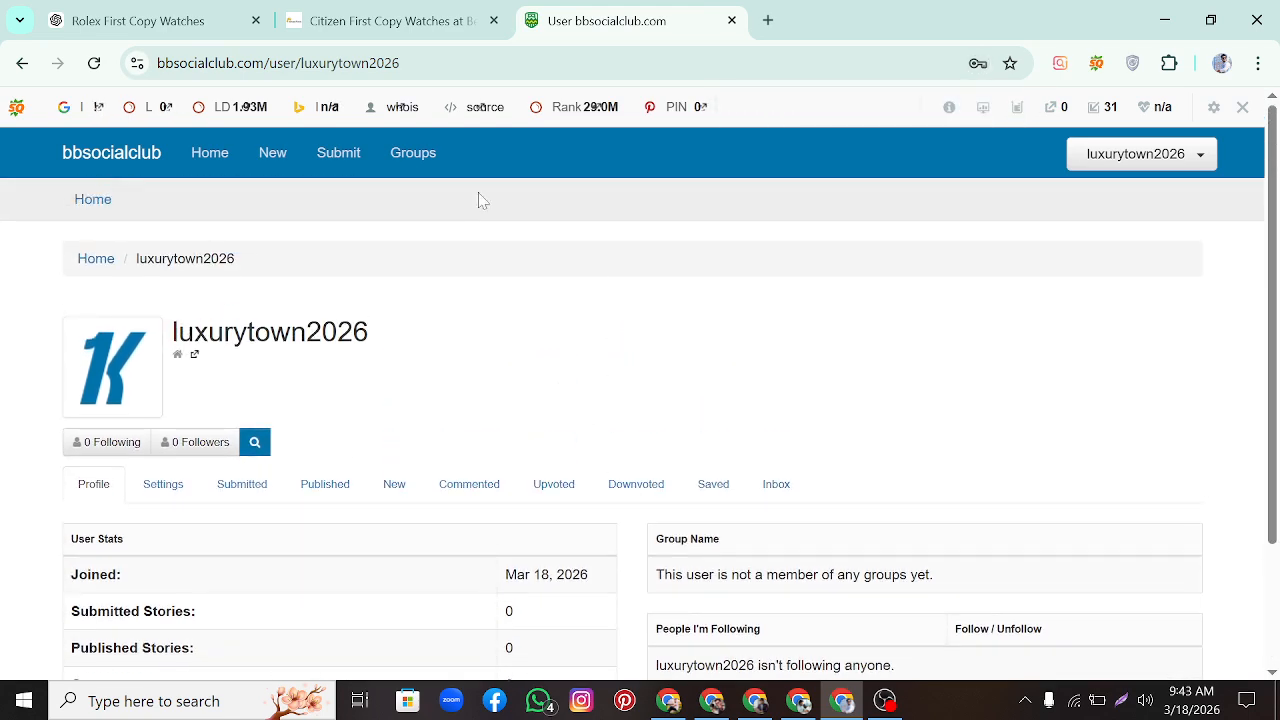
pyautogui.click(334, 157)
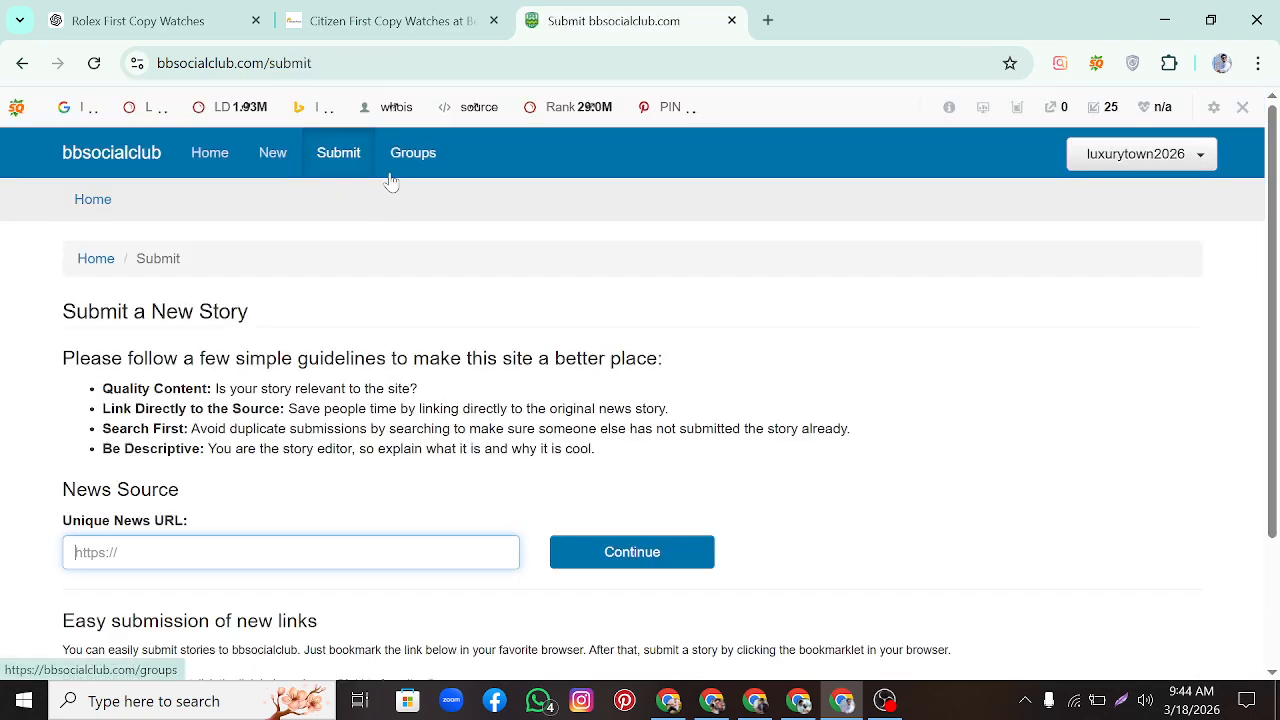
pyautogui.scroll(-2, 345, 317)
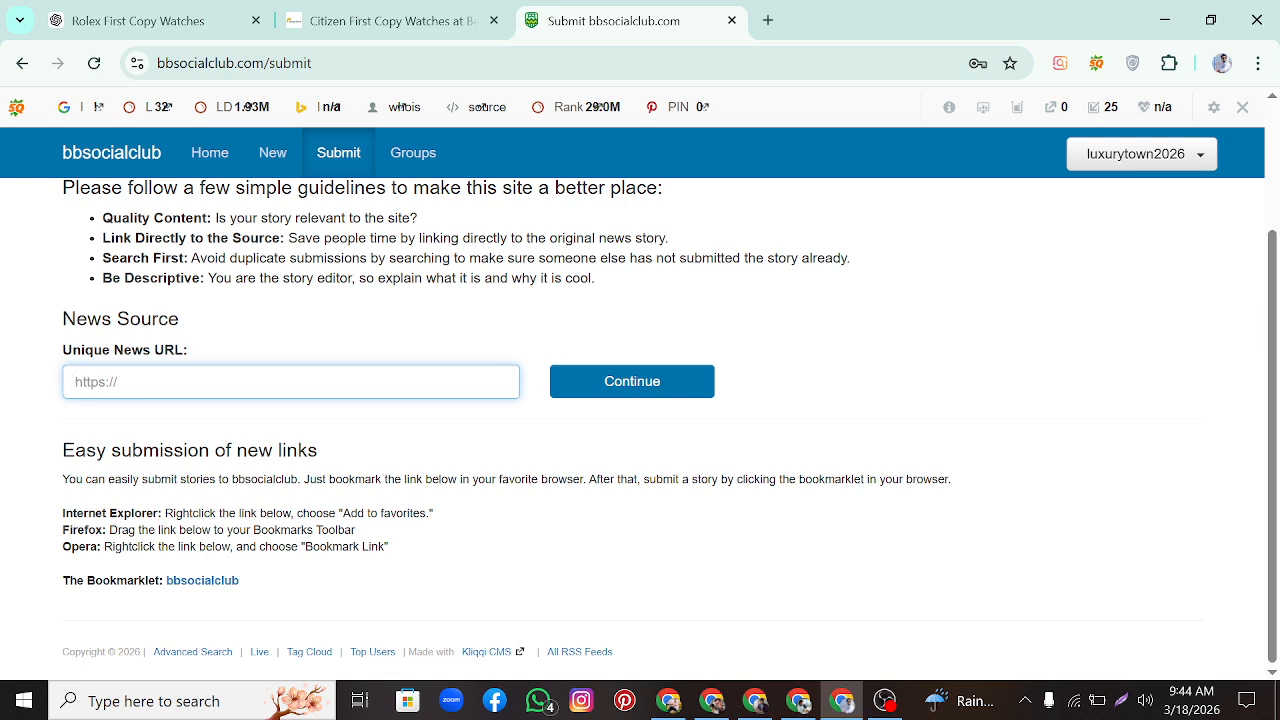
# Step: Open the LuxuryTown home page and copy its web address
pyautogui.click(405, 24)
pyautogui.click(157, 149)
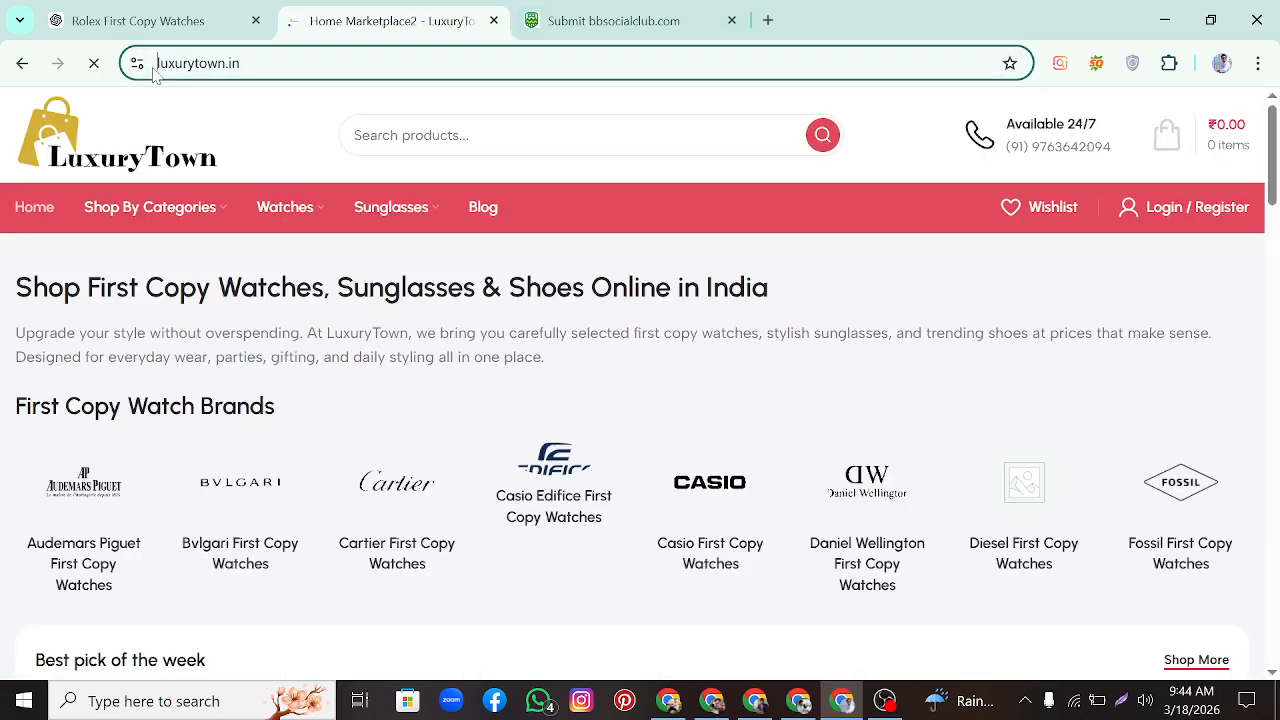
pyautogui.click(160, 62)
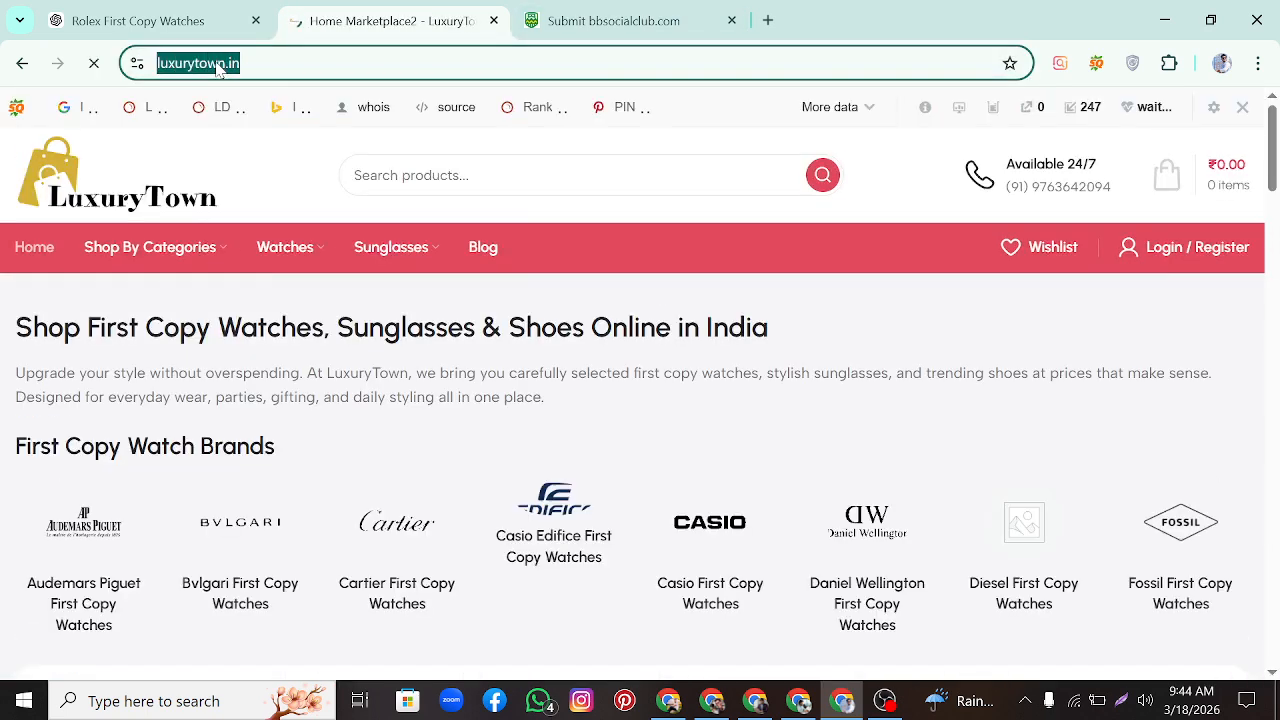
pyautogui.rightClick(214, 68)
pyautogui.click(306, 254)
pyautogui.click(613, 25)
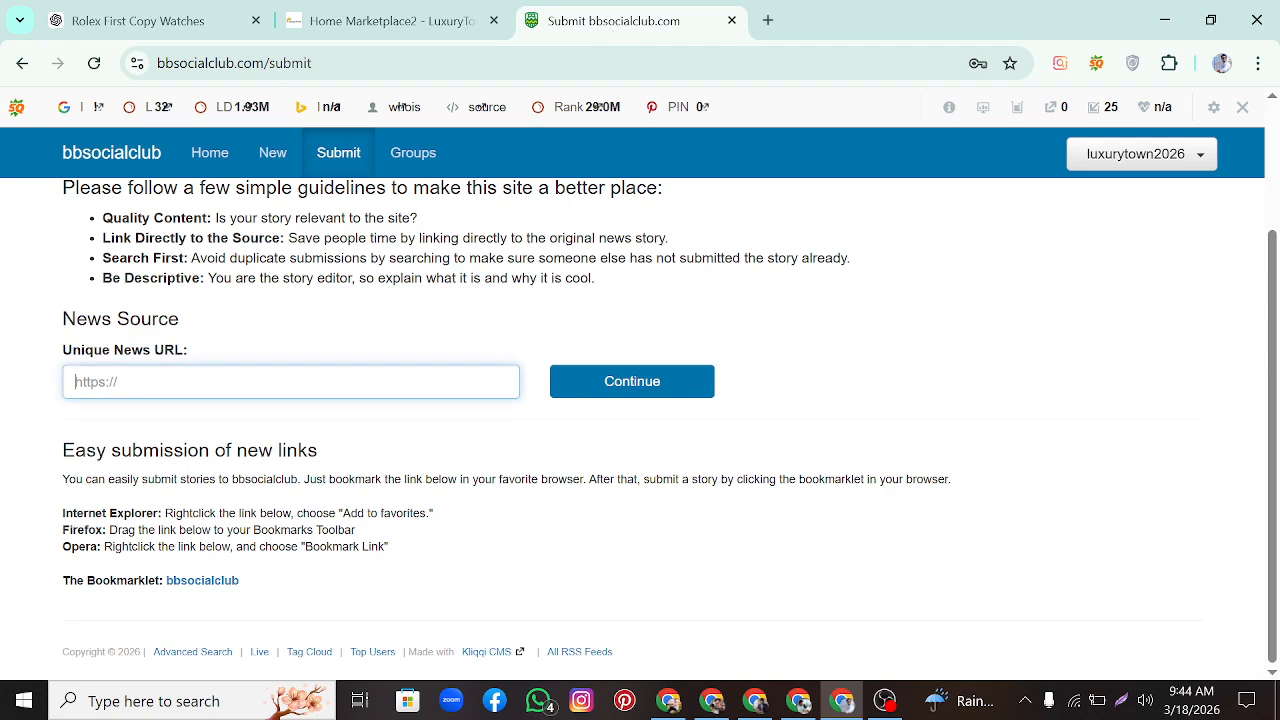
pyautogui.rightClick(198, 386)
pyautogui.click(231, 452)
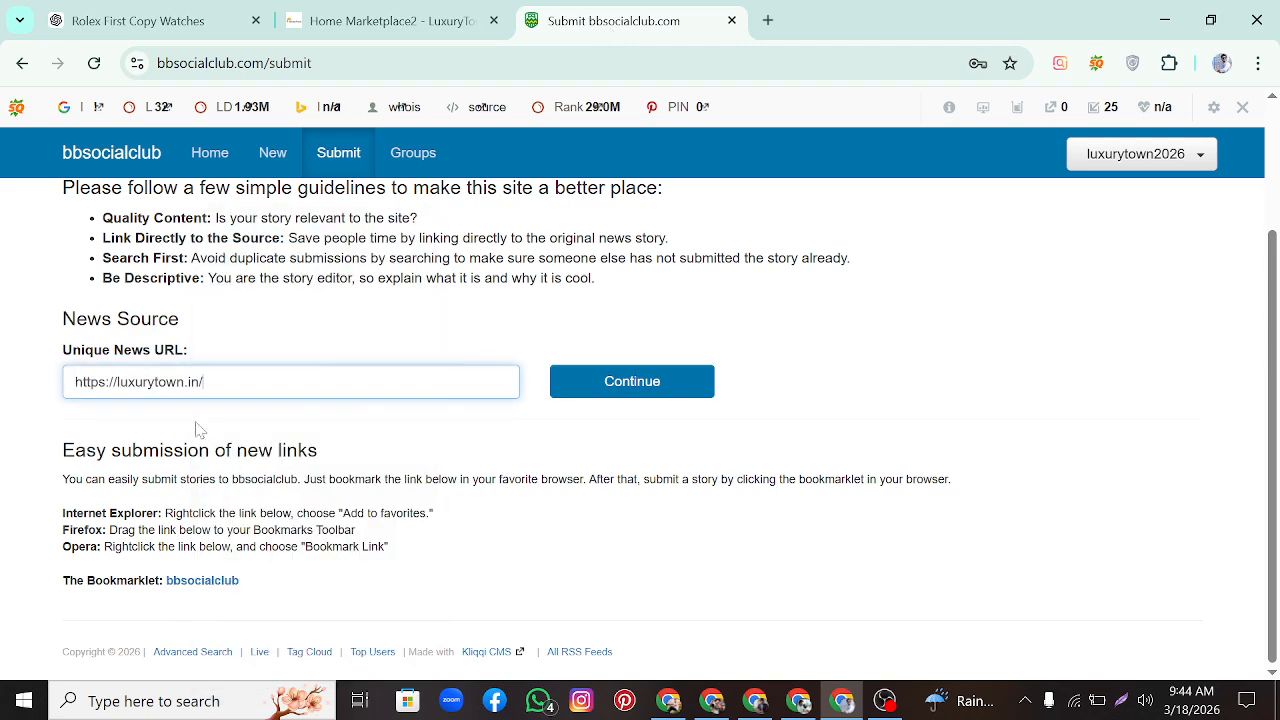
pyautogui.click(637, 390)
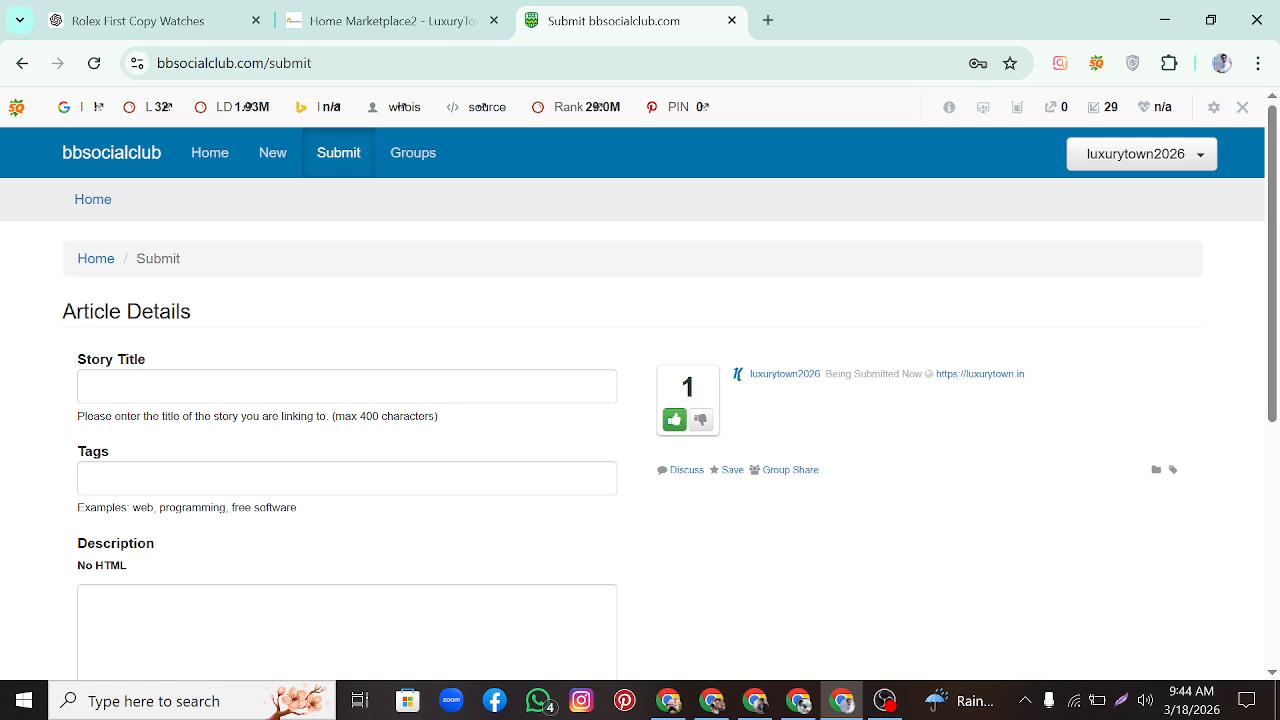
# Step: Copy the title "Premium Citizen First Copy Watches – Stylish & Affordable Timepieces" from the ChatGPT answer
pyautogui.scroll(-2, 640, 430)
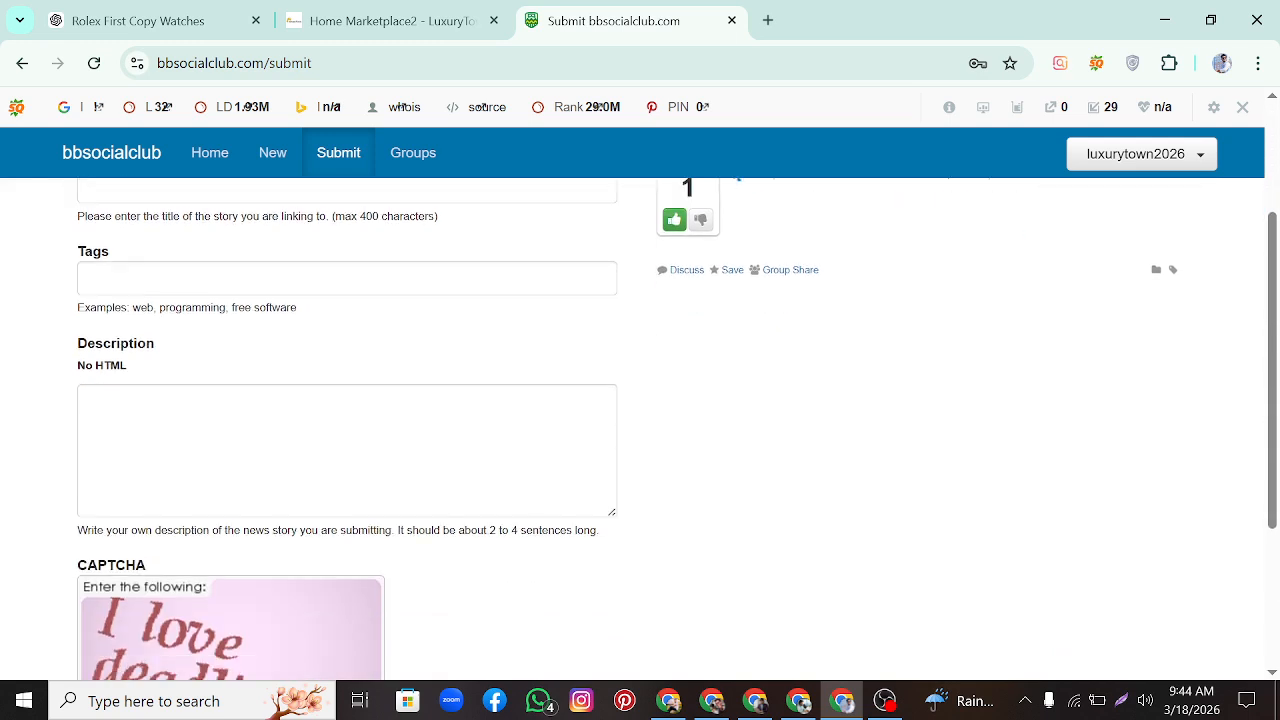
pyautogui.scroll(3, 640, 430)
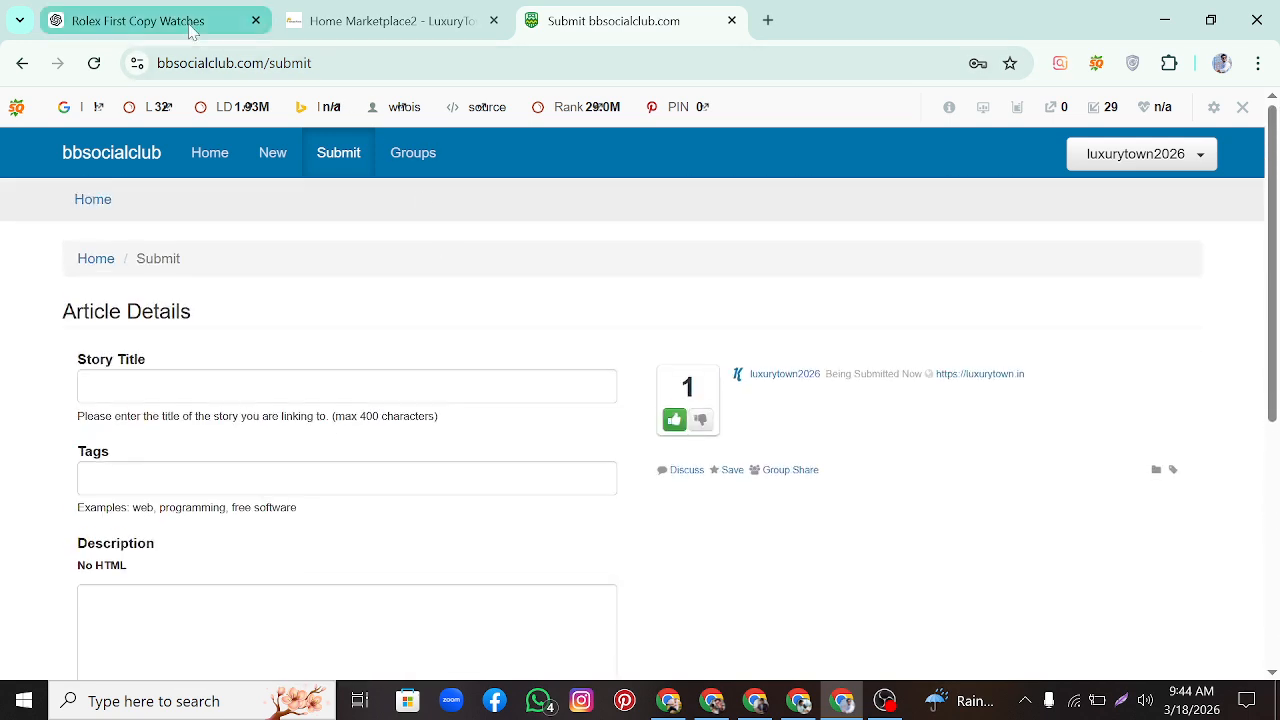
pyautogui.click(138, 20)
pyautogui.moveTo(447, 338); pyautogui.dragTo(768, 398)
pyautogui.moveTo(972, 361); pyautogui.dragTo(963, 340)
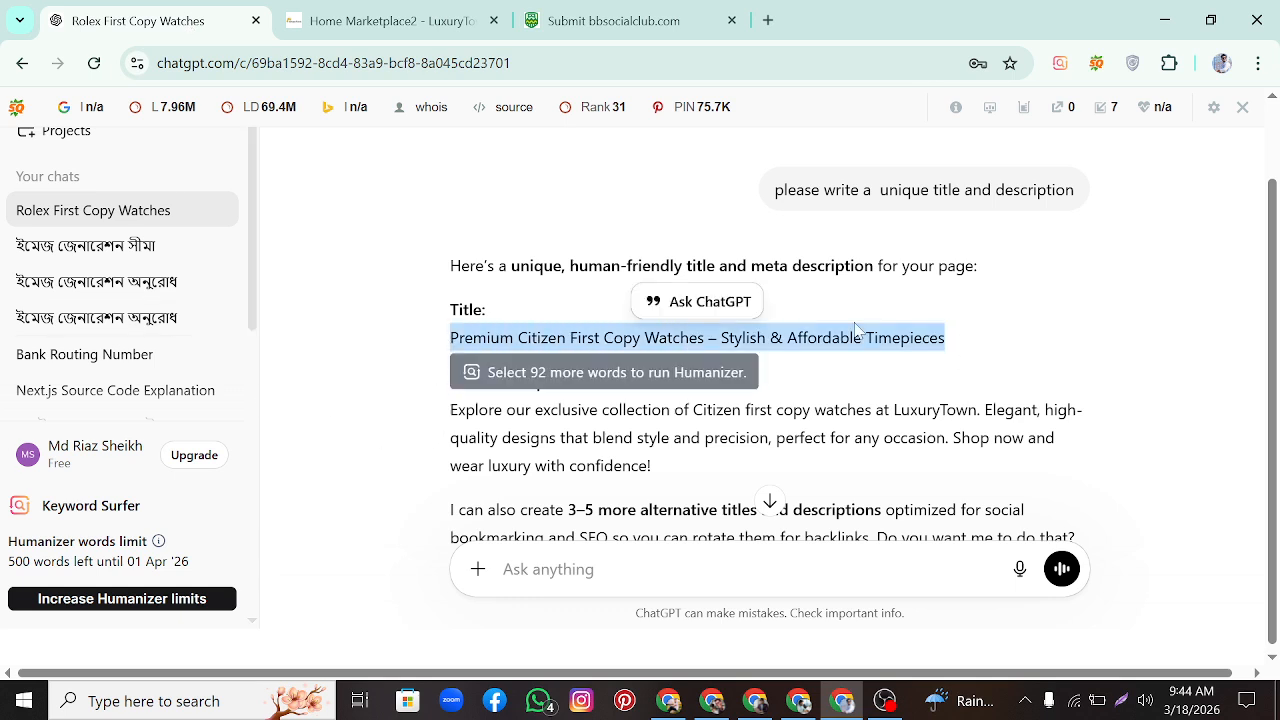
pyautogui.rightClick(856, 354)
pyautogui.moveTo(452, 337); pyautogui.dragTo(947, 338)
pyautogui.rightClick(914, 340)
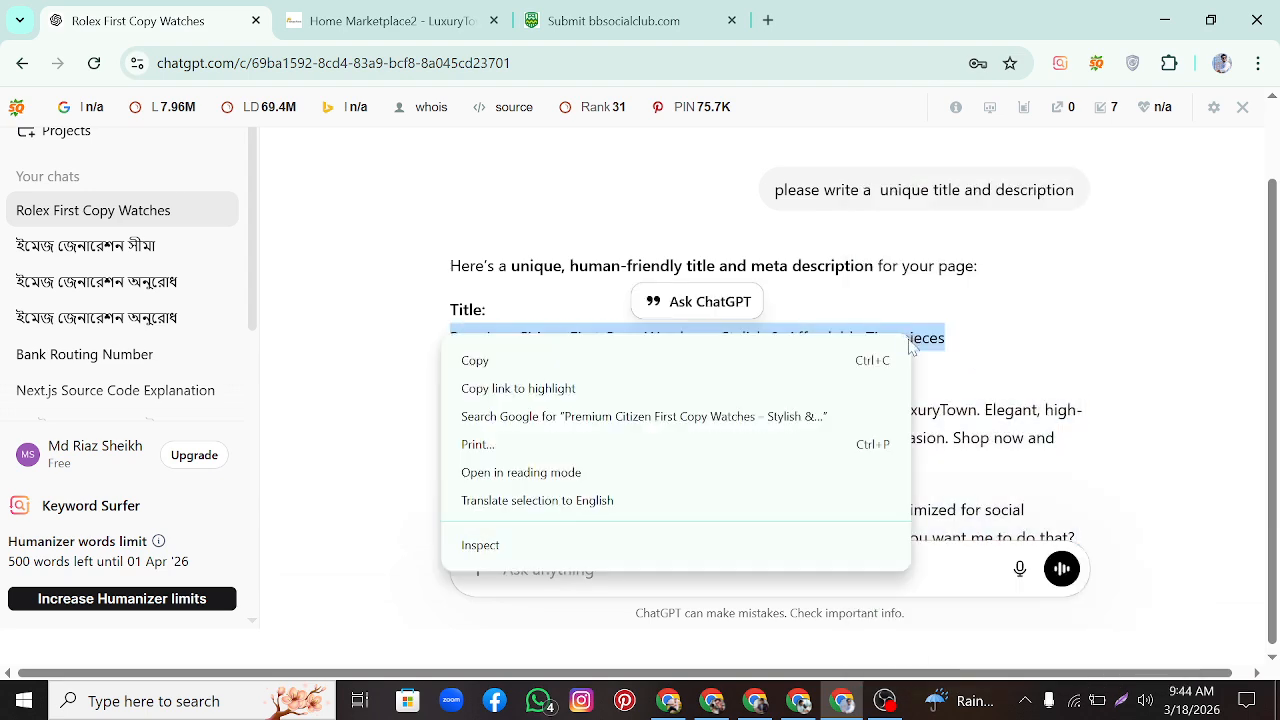
pyautogui.click(606, 372)
# Step: Paste the copied Citizen watches title as the story title in the bbsocialclub submission form
pyautogui.click(614, 20)
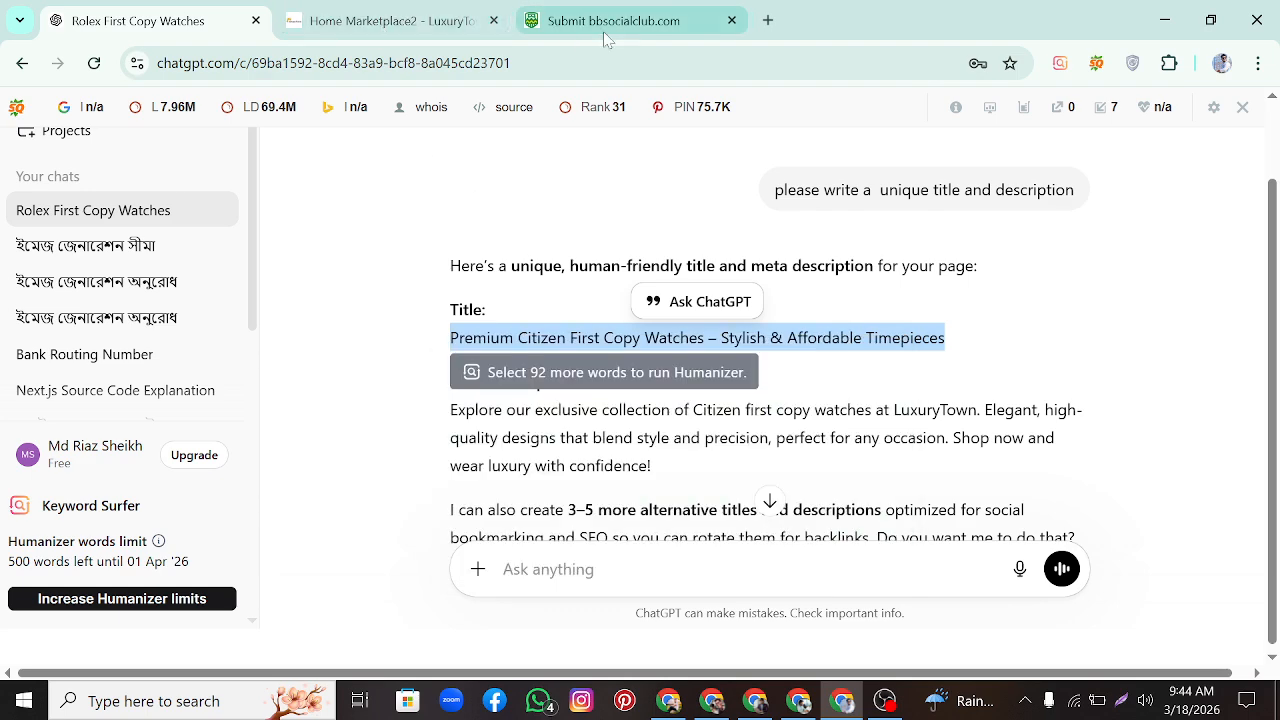
pyautogui.rightClick(185, 388)
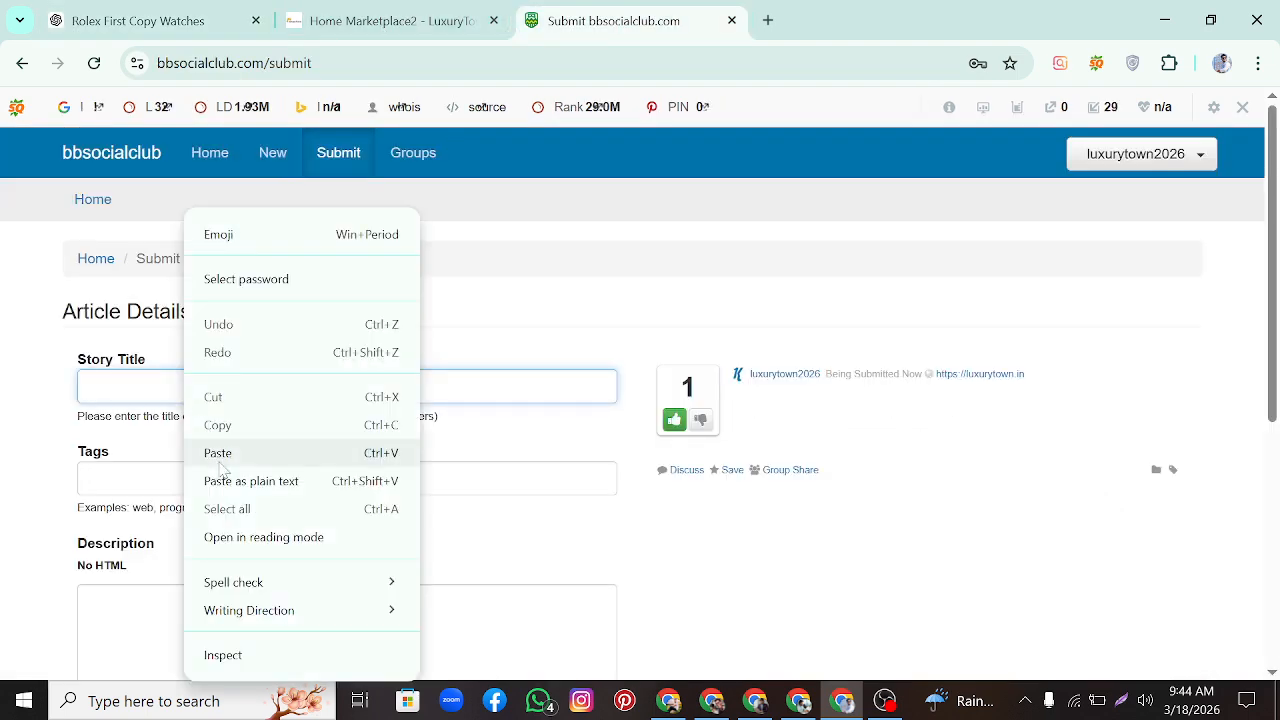
pyautogui.click(295, 452)
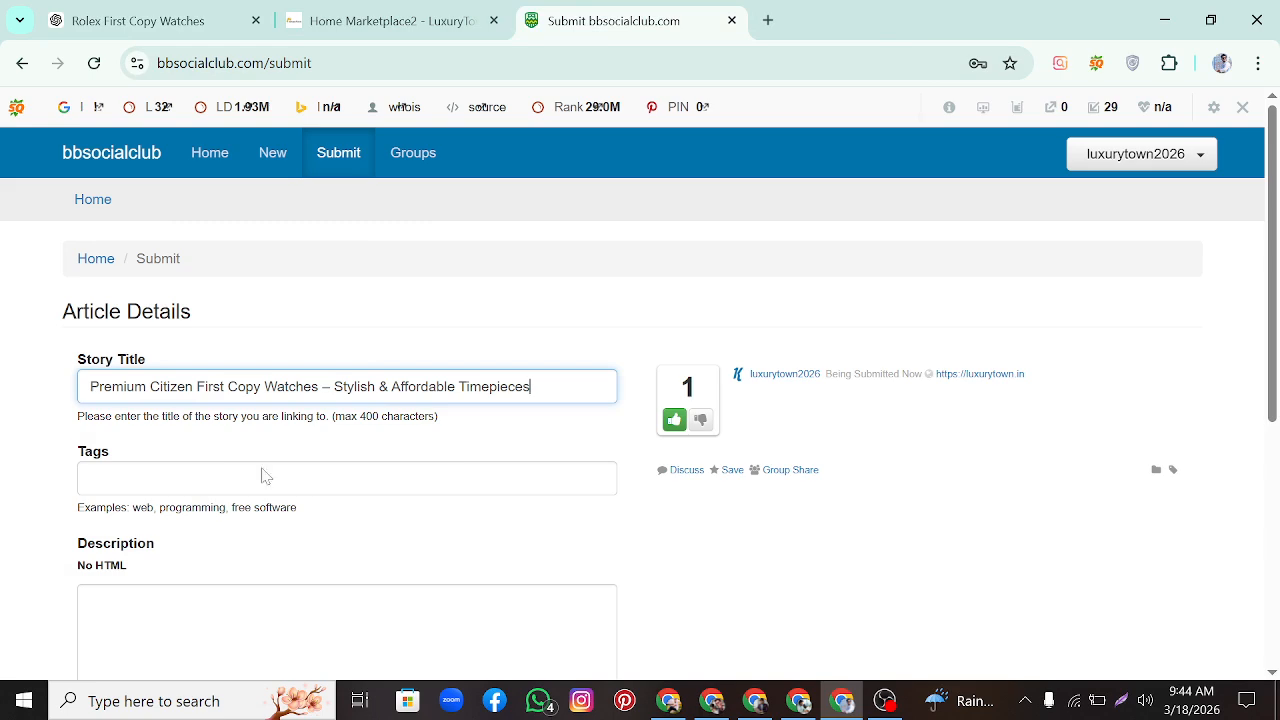
# Step: Copy "Citizen First Copy Watches" from the story title and paste it as the story's tag
pyautogui.moveTo(150, 386); pyautogui.dragTo(312, 386)
pyautogui.rightClick(316, 386)
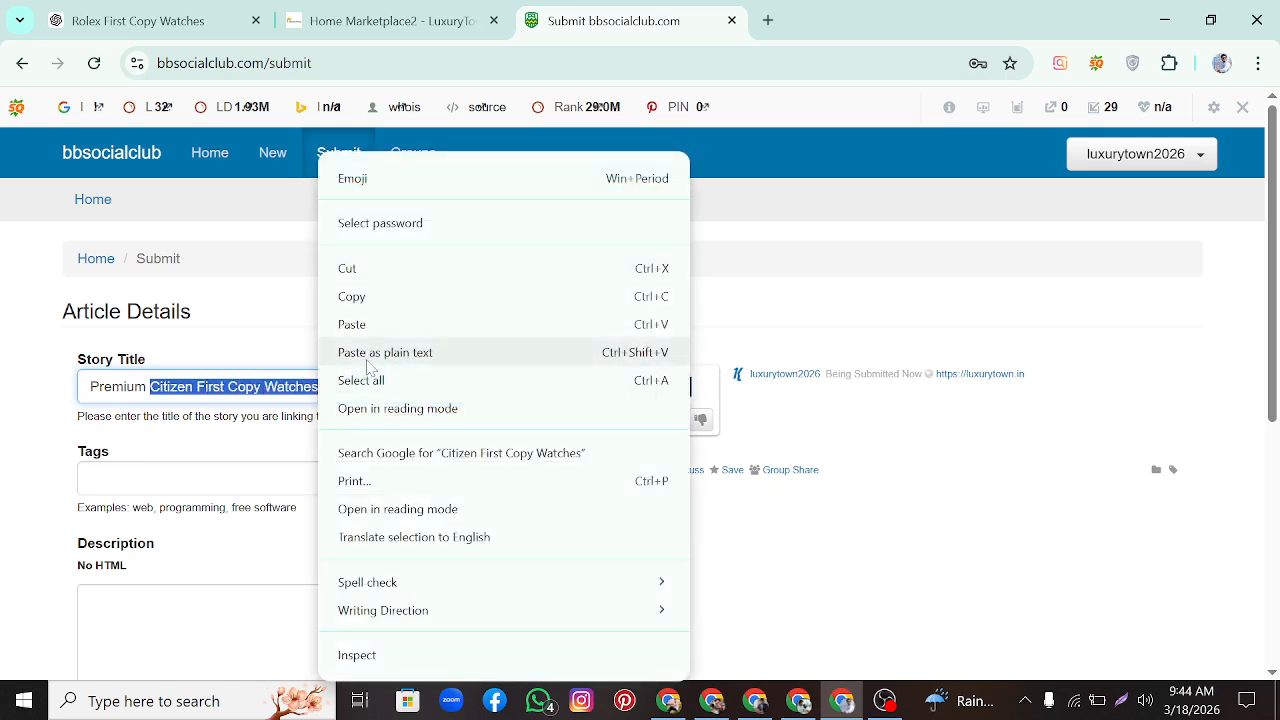
pyautogui.click(378, 296)
pyautogui.click(200, 478)
pyautogui.rightClick(108, 476)
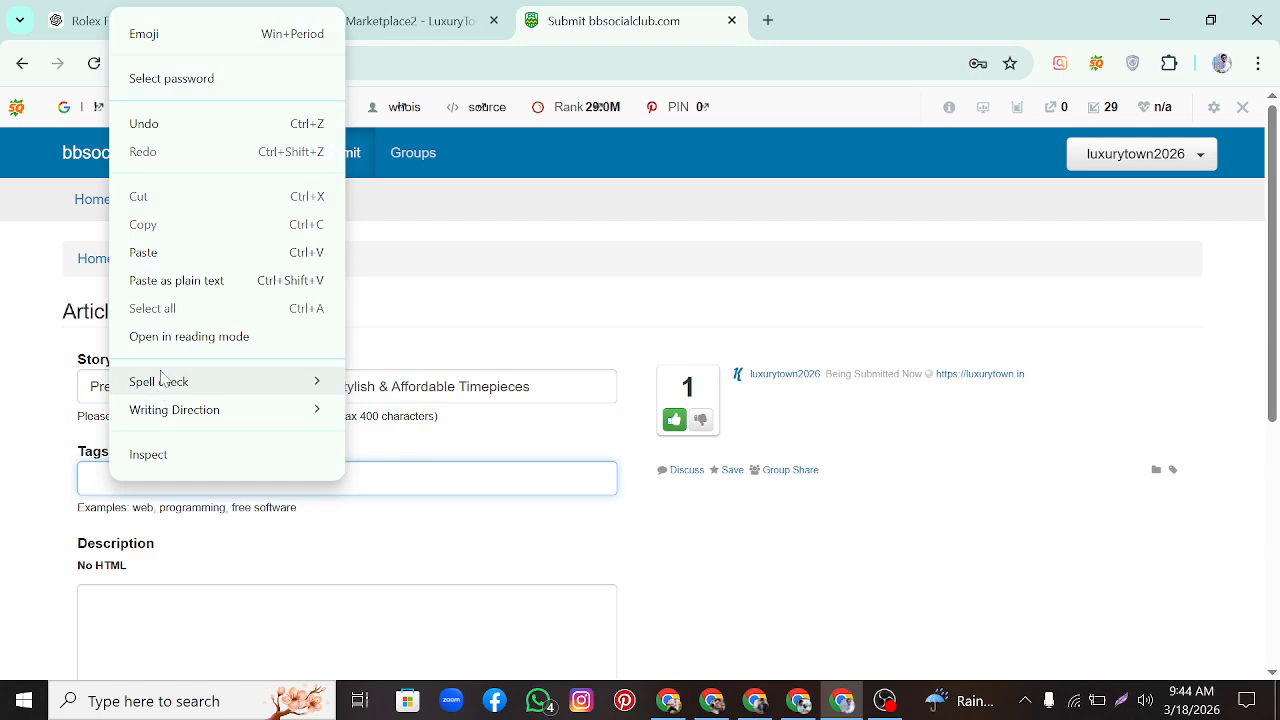
pyautogui.click(150, 251)
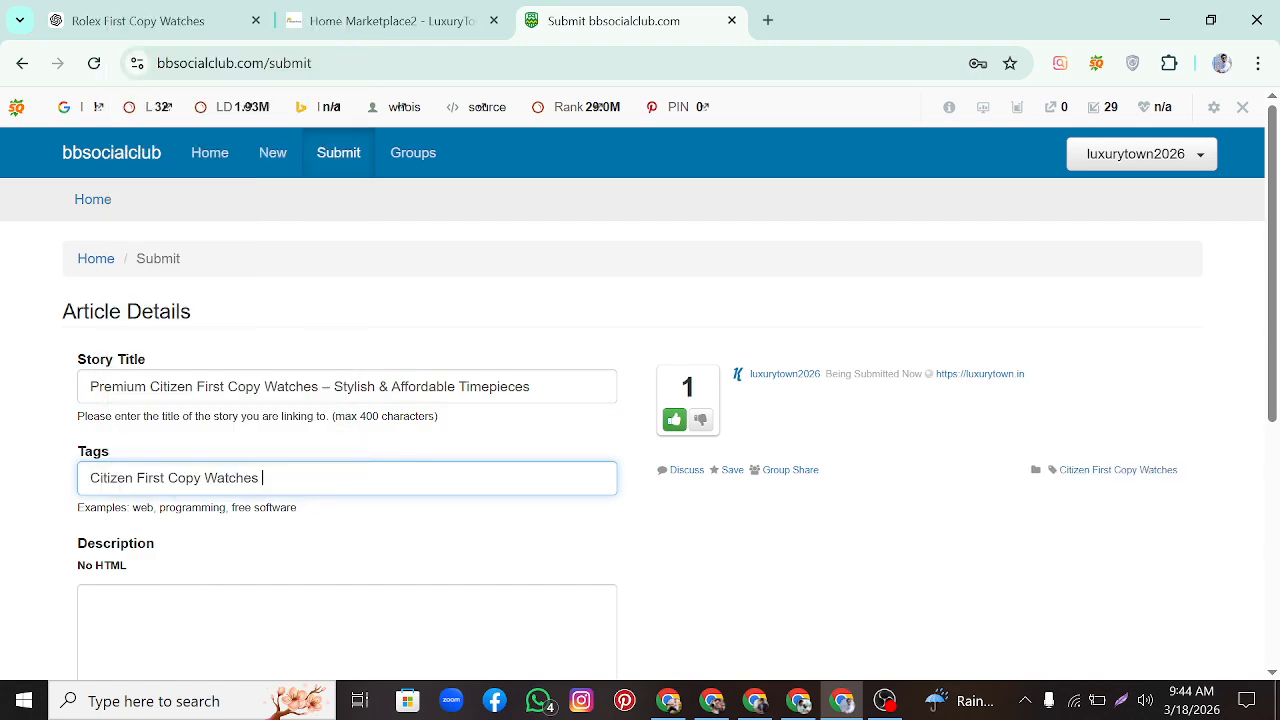
# Step: Copy the whole meta description, from "Explore our exclusive collection" to "confidence!", from the ChatGPT answer
pyautogui.scroll(-2, 319, 490)
pyautogui.scroll(2, 319, 490)
pyautogui.scroll(-1, 290, 566)
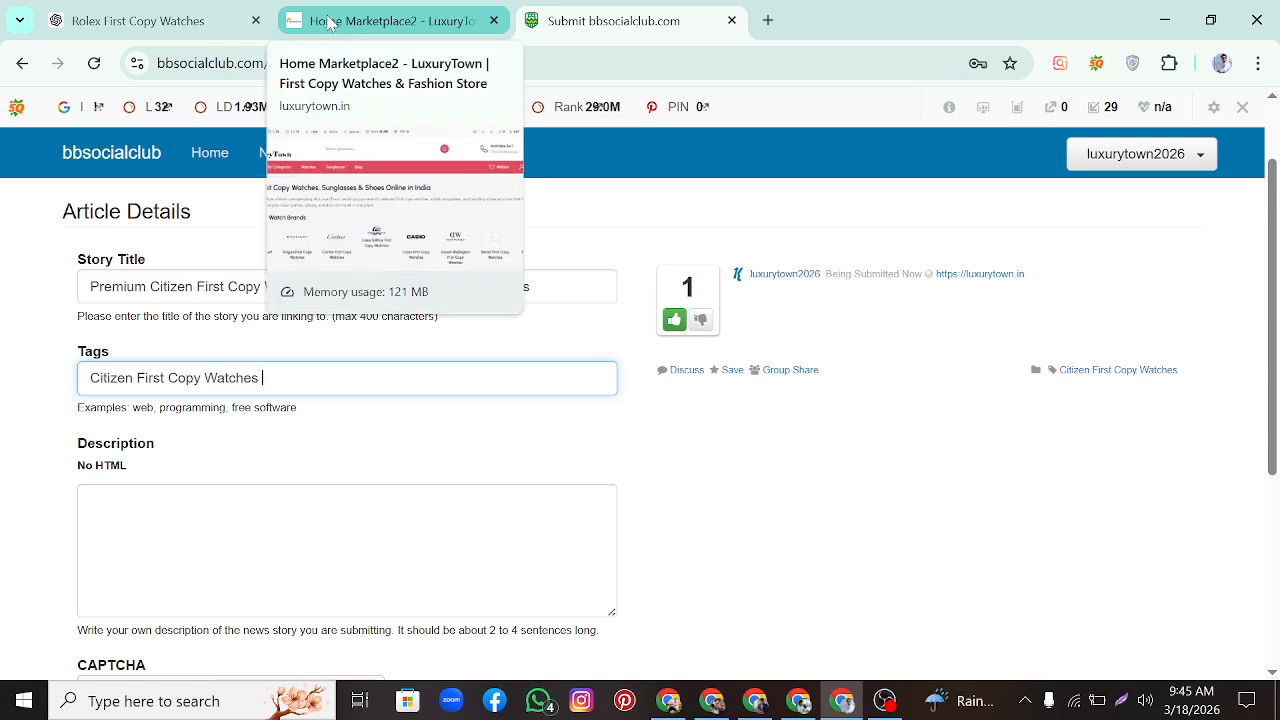
pyautogui.click(140, 20)
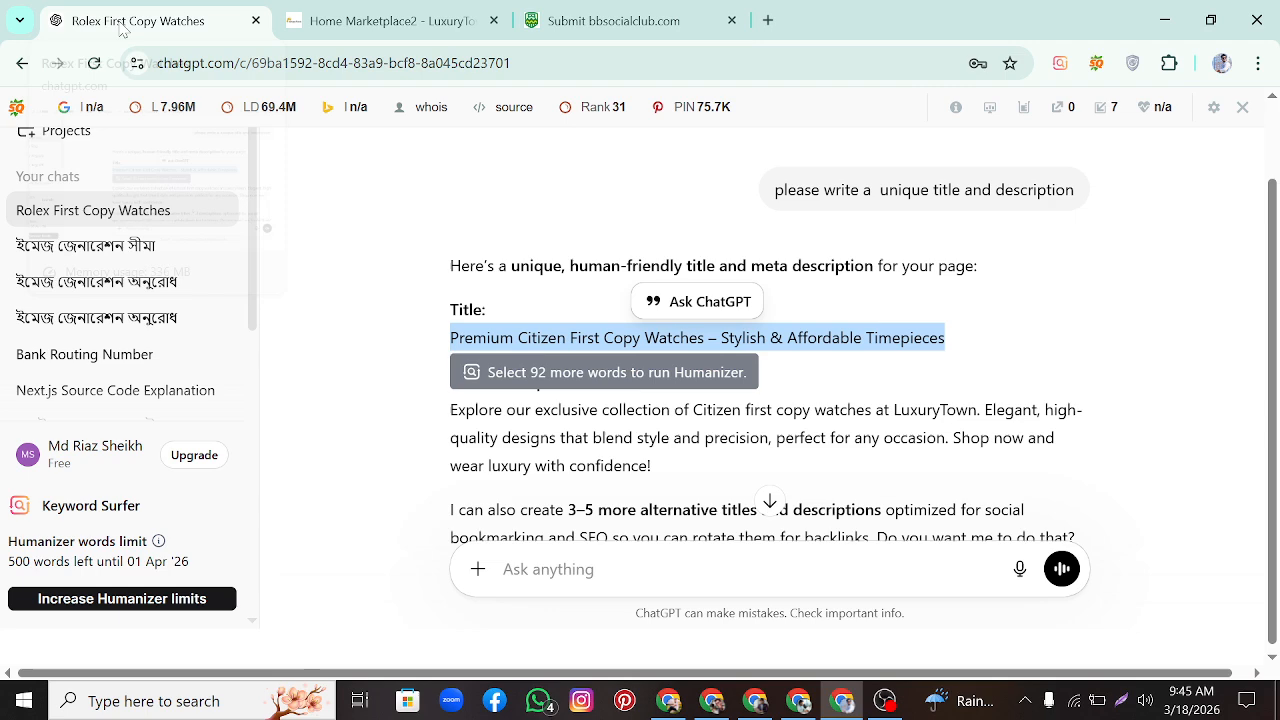
pyautogui.scroll(-1, 350, 317)
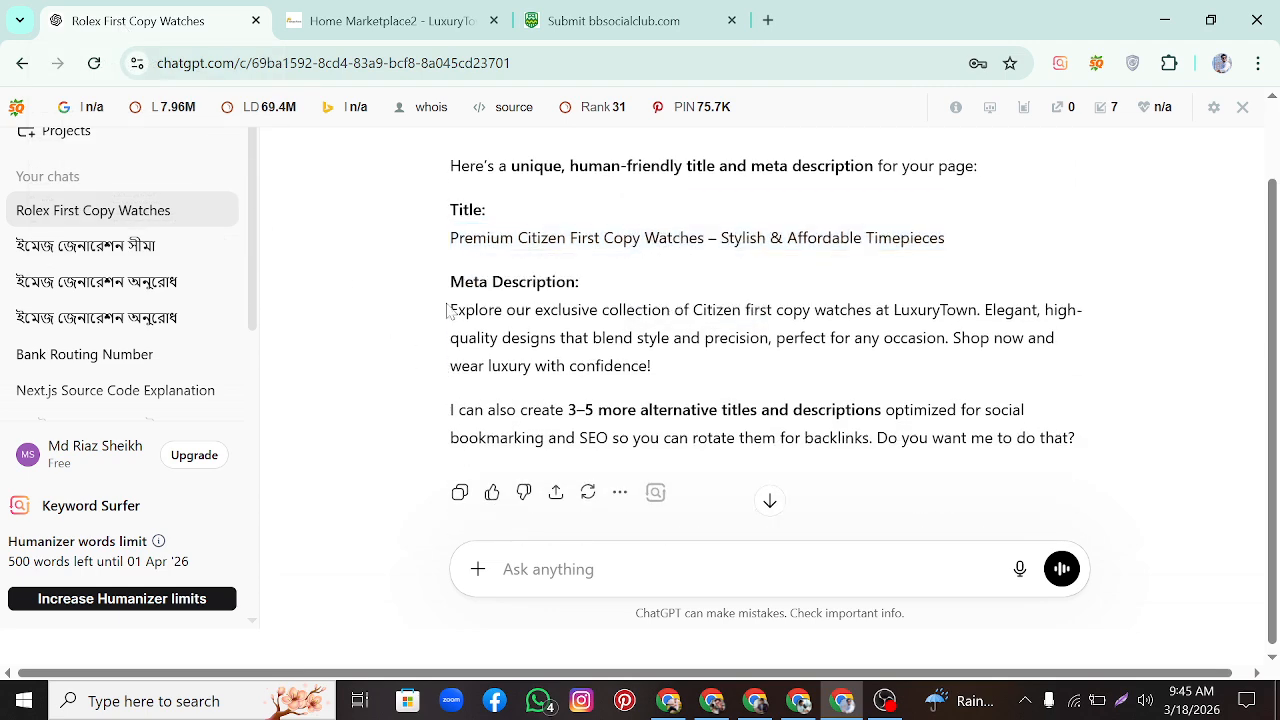
pyautogui.moveTo(447, 312); pyautogui.dragTo(665, 366)
pyautogui.rightClick(592, 352)
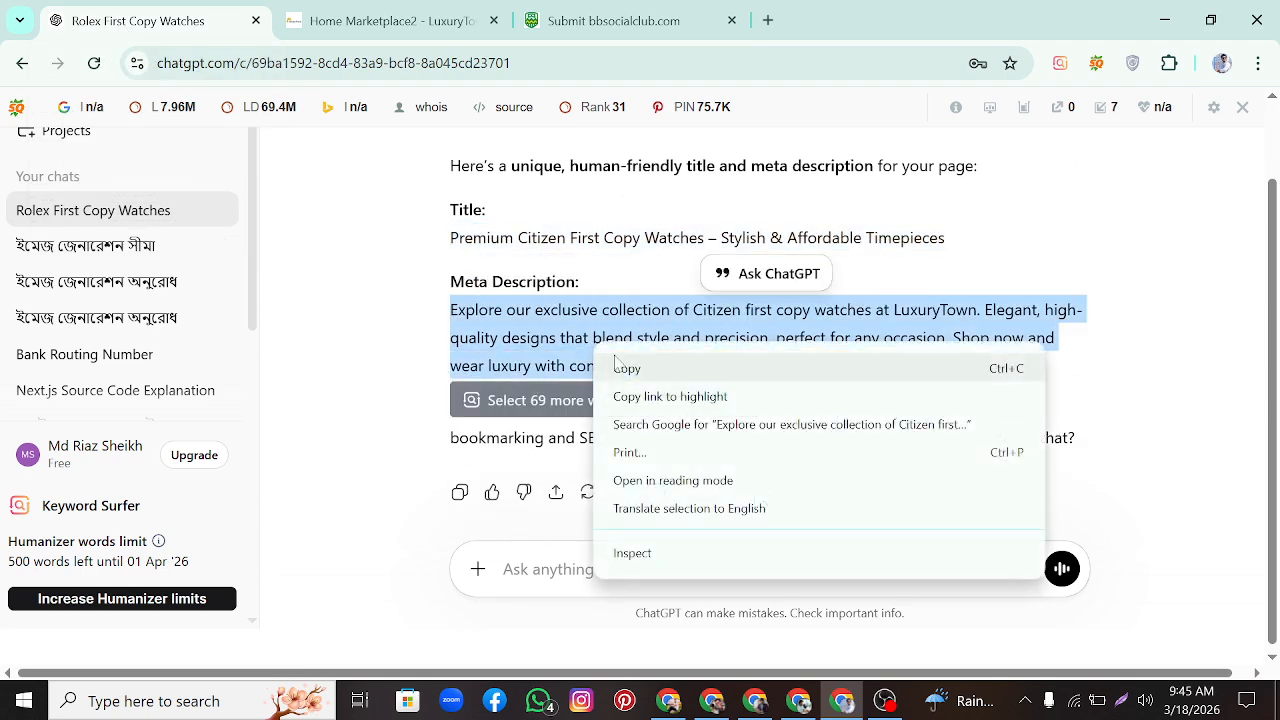
pyautogui.click(622, 366)
# Step: Paste the copied meta description as the story's description in the bbsocialclub form
pyautogui.hotkey('ctrl', 'Tab')
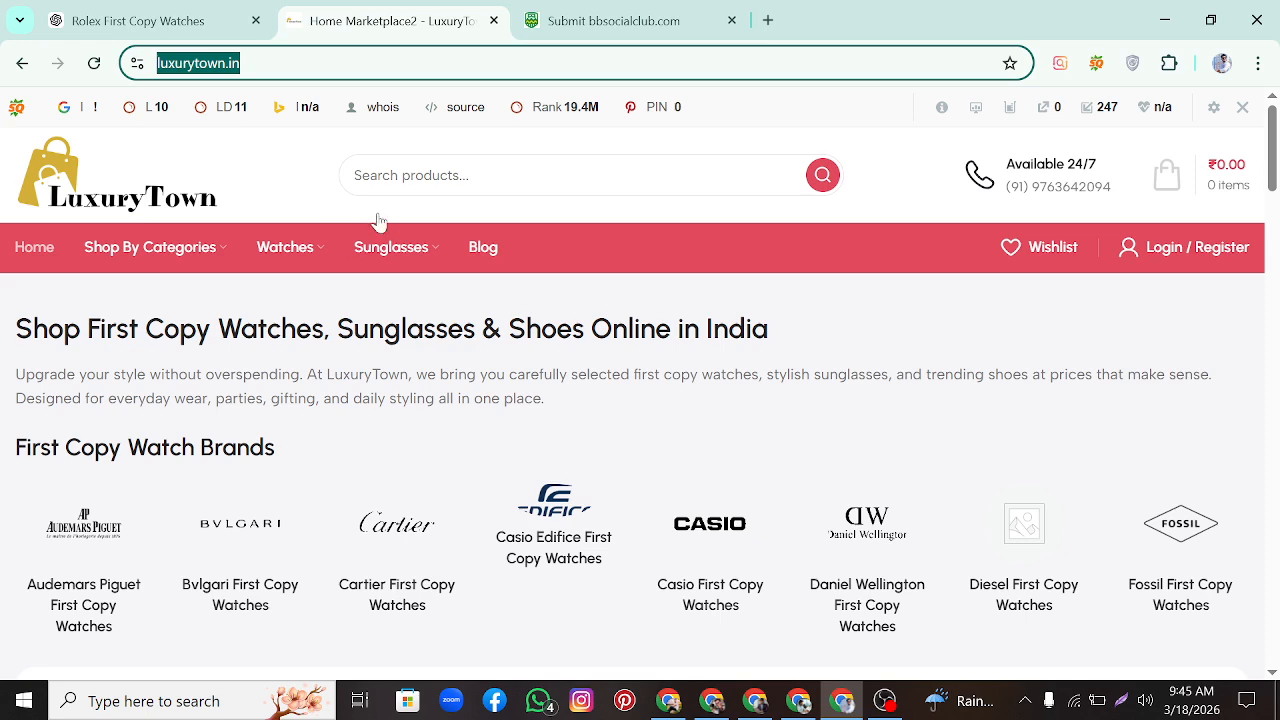
pyautogui.click(620, 20)
pyautogui.press('Tab')
pyautogui.rightClick(128, 500)
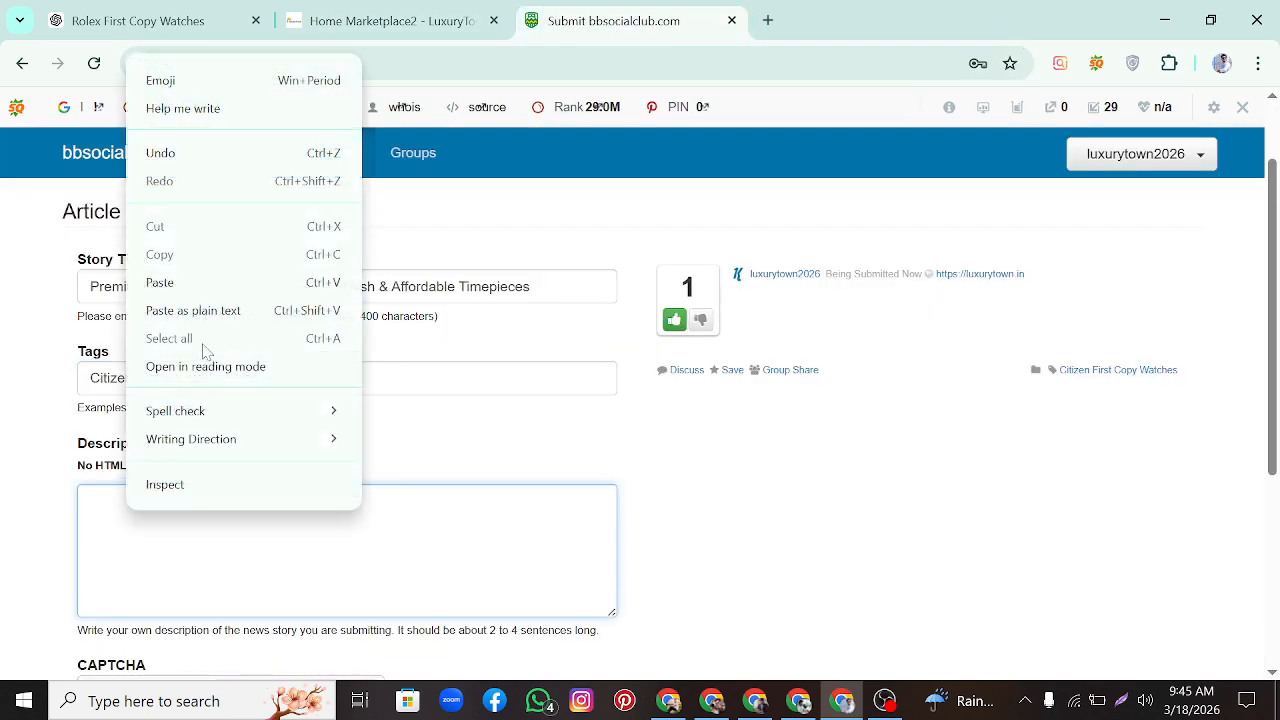
pyautogui.click(183, 277)
# Step: Try to submit the story after answering the CAPTCHA with the words in its image
pyautogui.scroll(-2, 335, 520)
pyautogui.scroll(-2, 333, 520)
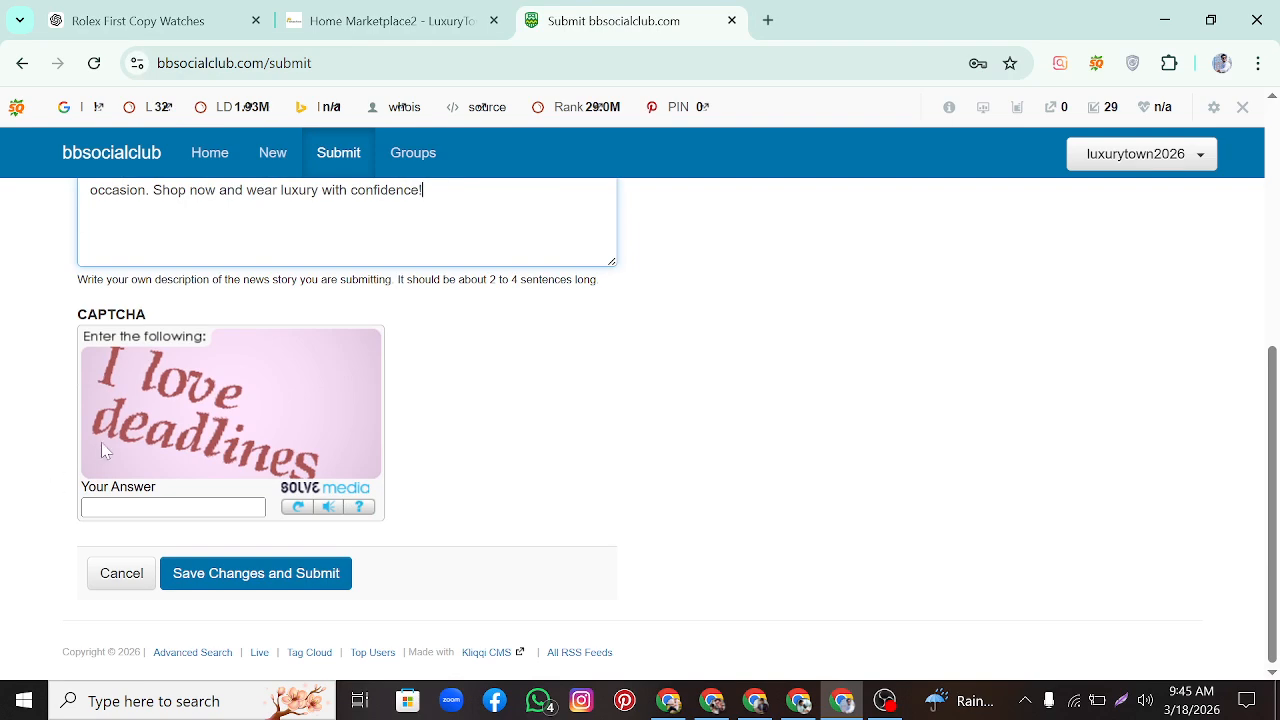
pyautogui.click(112, 507)
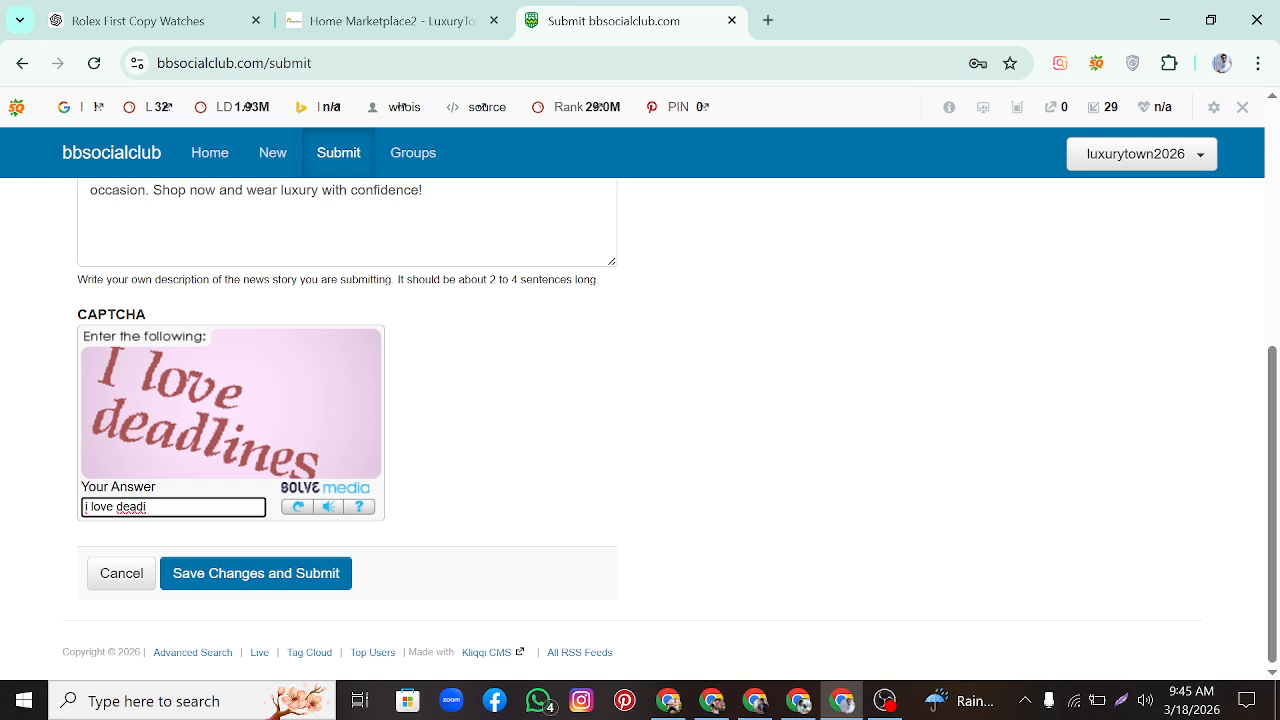
pyautogui.write('n')
pyautogui.press('BackSpace')
pyautogui.click(225, 585)
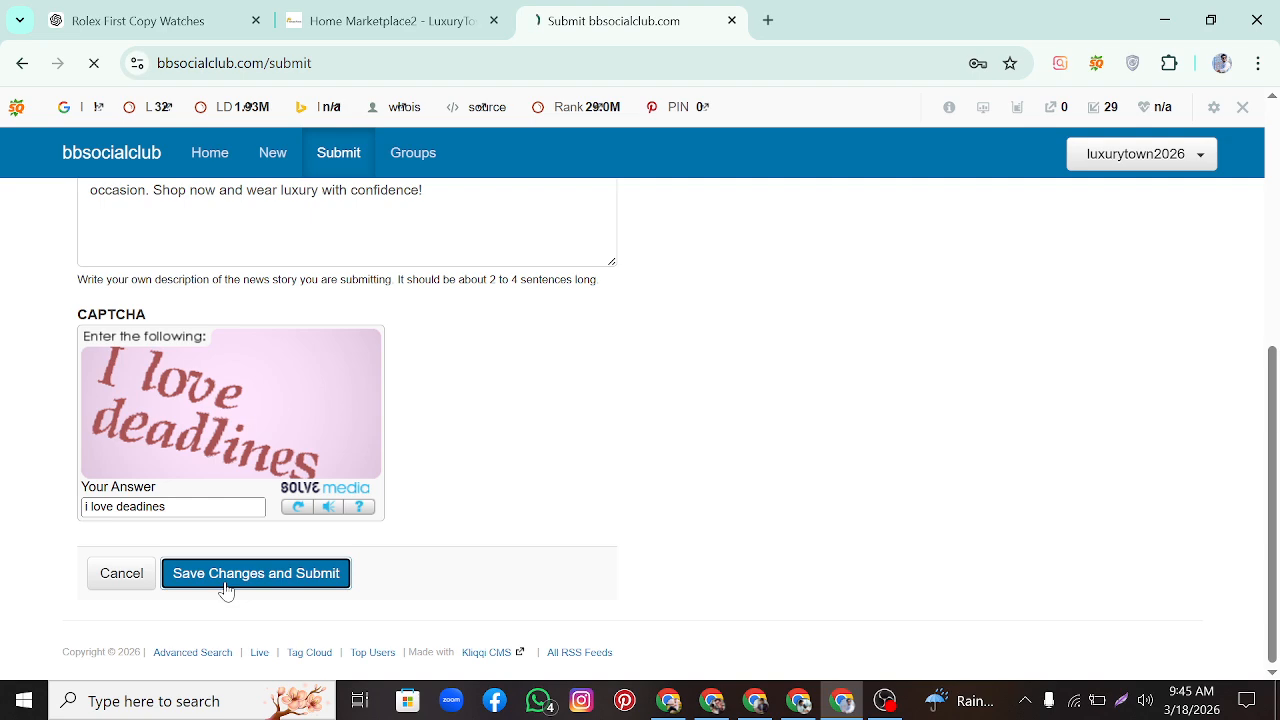
# Step: Try the story submission again with the words from the new CAPTCHA image
pyautogui.scroll(-5, 226, 588)
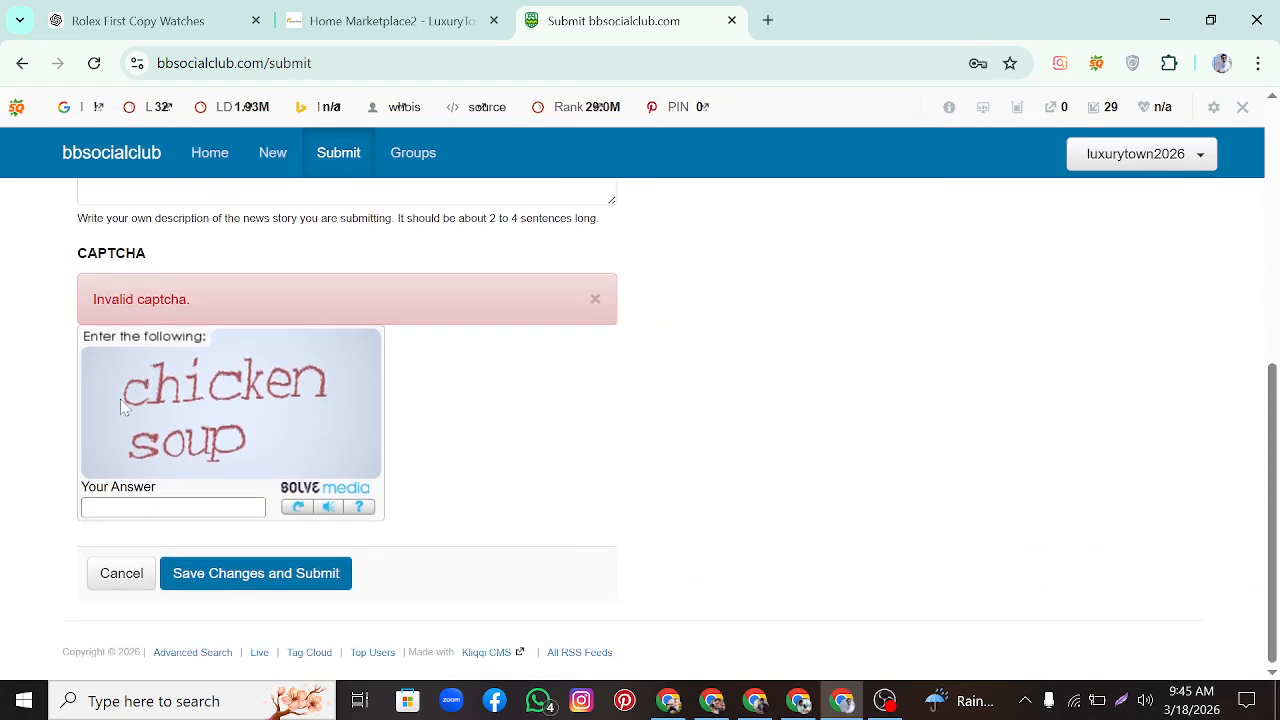
pyautogui.click(173, 508)
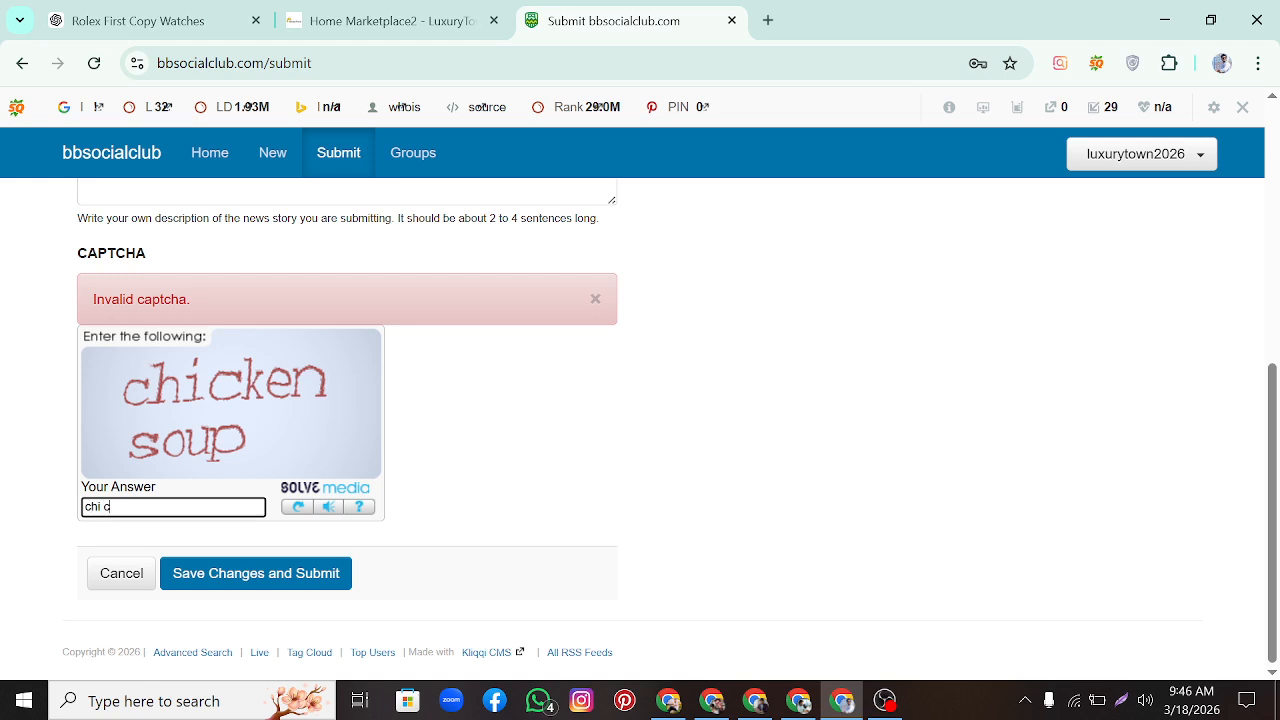
pyautogui.write('ken soup')
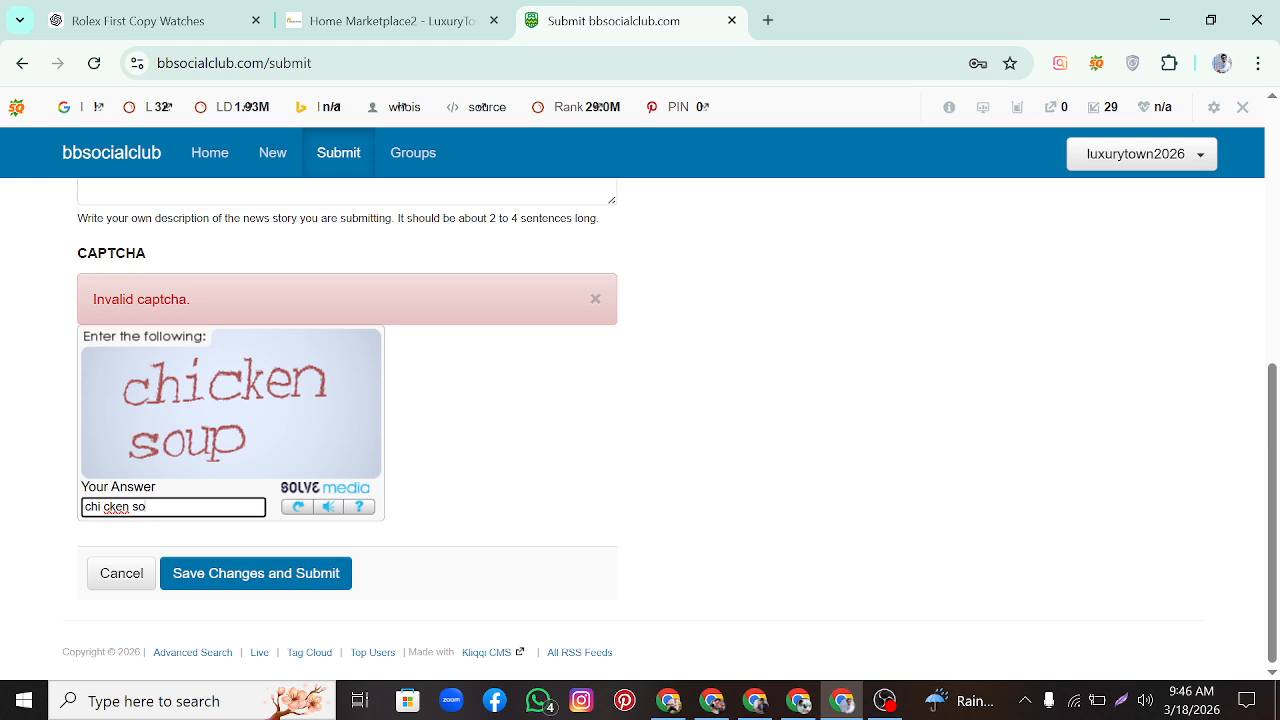
pyautogui.click(256, 588)
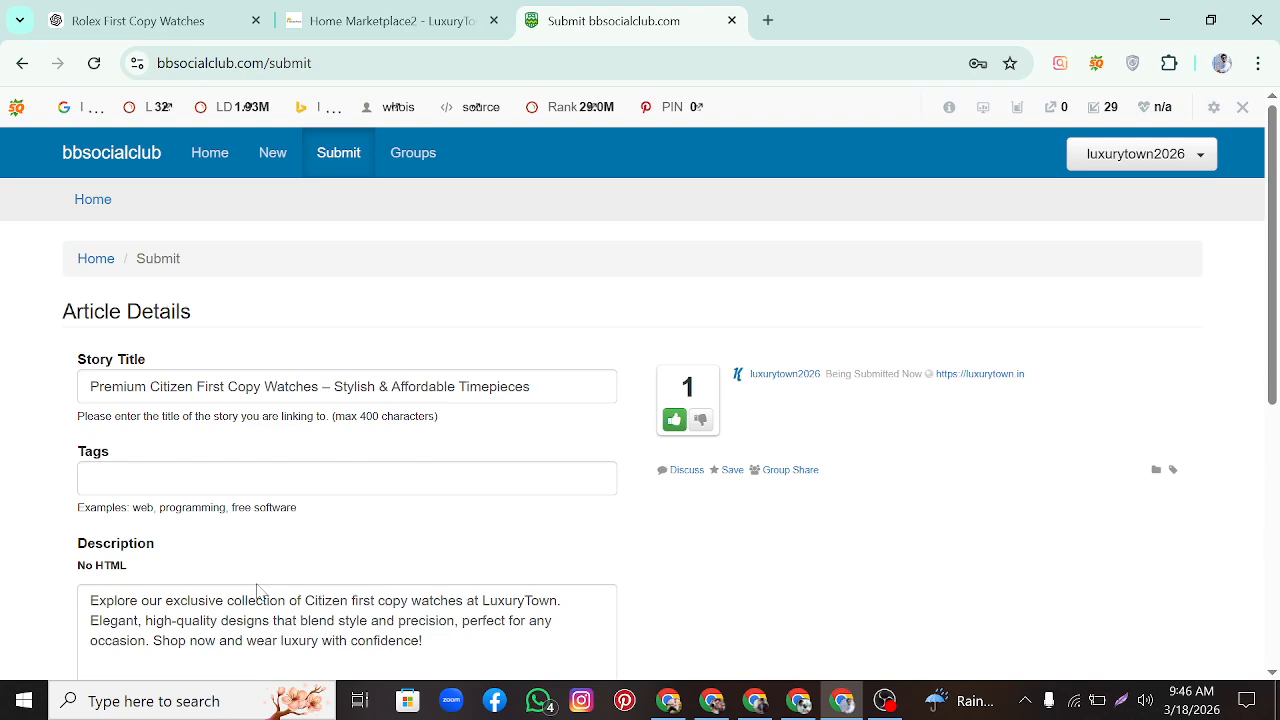
# Step: Check the story details, answer the latest CAPTCHA with the two words it shows, and submit the story
pyautogui.scroll(-2, 280, 527)
pyautogui.scroll(-3, 276, 516)
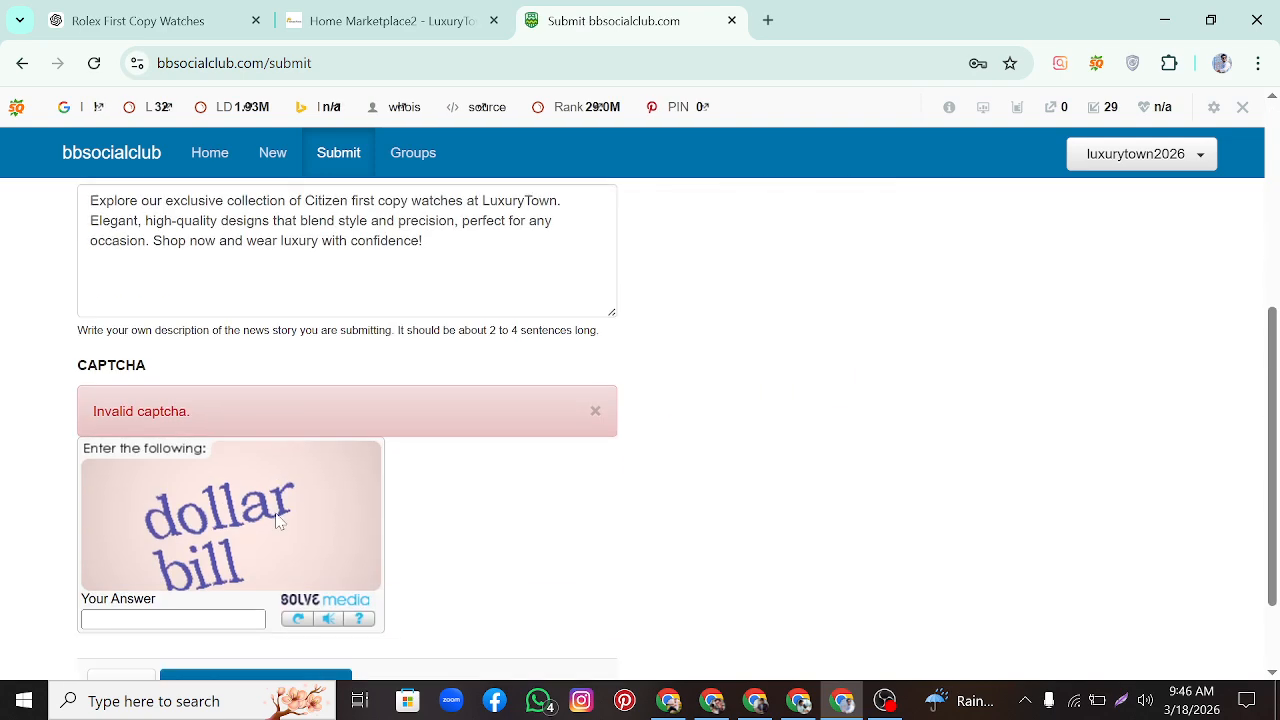
pyautogui.scroll(4, 277, 514)
pyautogui.scroll(-2, 272, 507)
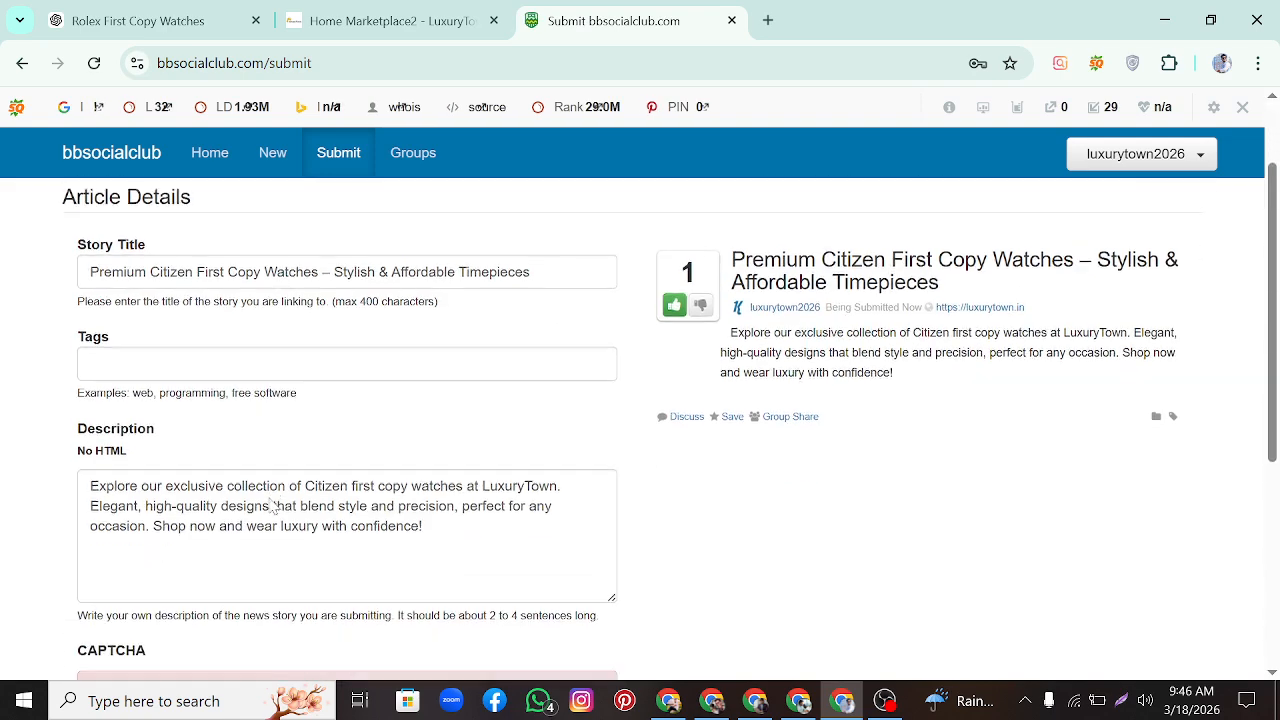
pyautogui.scroll(-4, 294, 469)
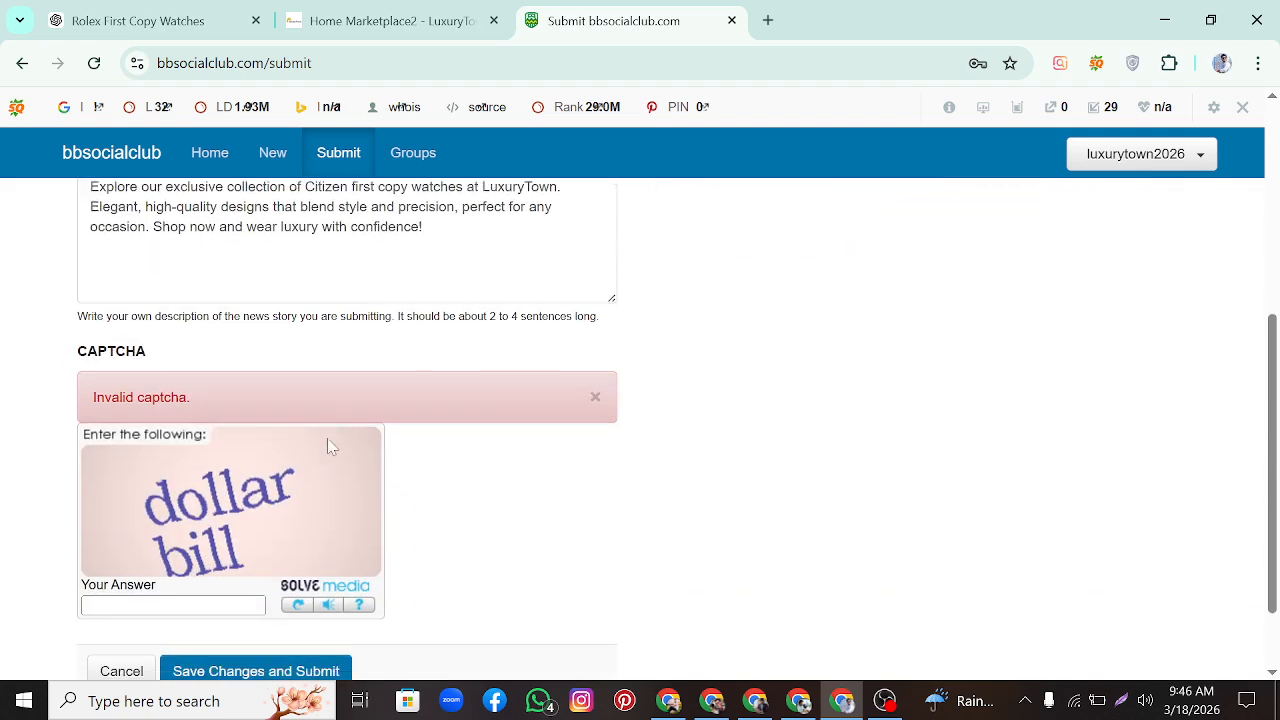
pyautogui.click(173, 508)
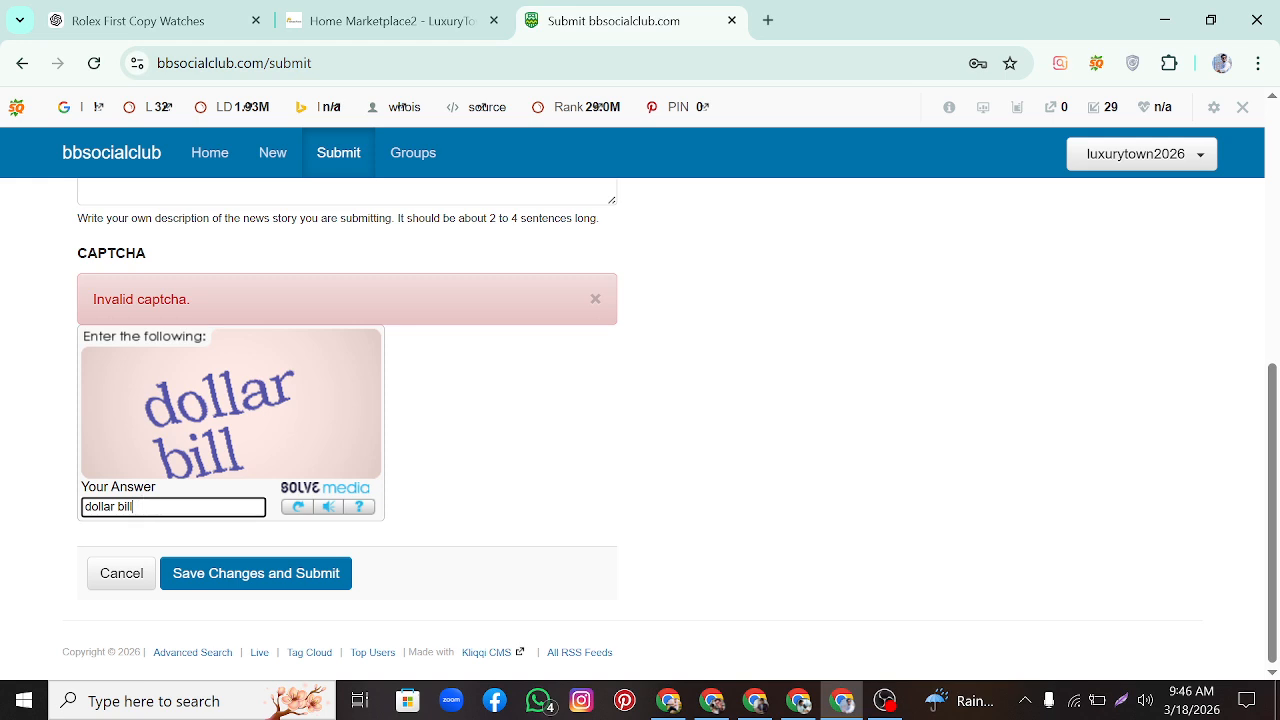
pyautogui.click(212, 575)
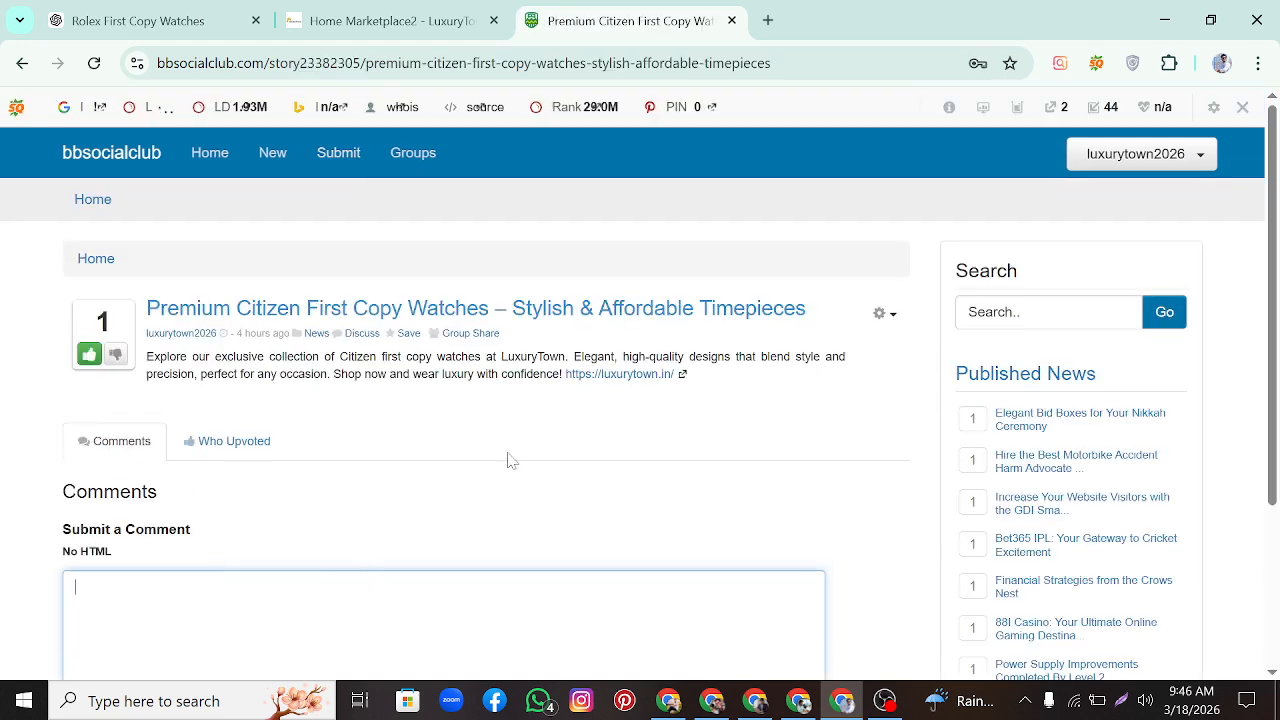
# Step: Mark the published story's title, description and luxurytown.in link with red rectangles in a screen capture, and close the capture without saving
pyautogui.click(1117, 703)
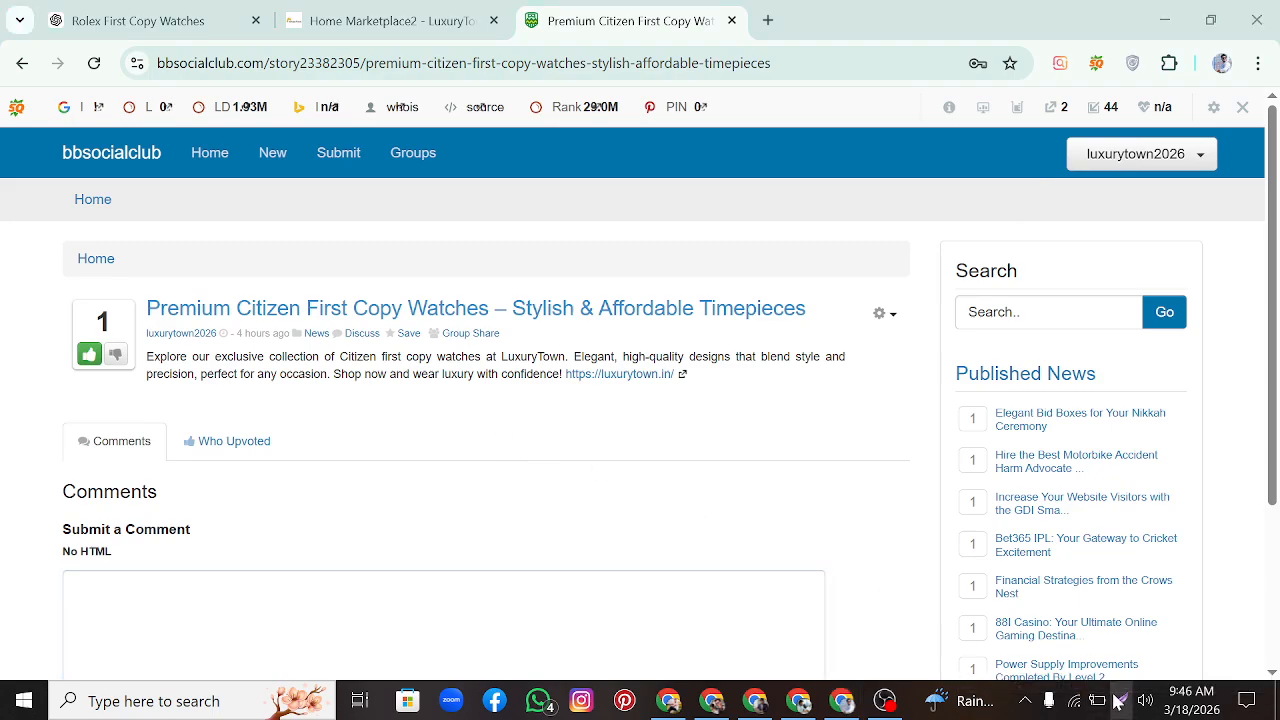
pyautogui.moveTo(22, 181); pyautogui.dragTo(990, 531)
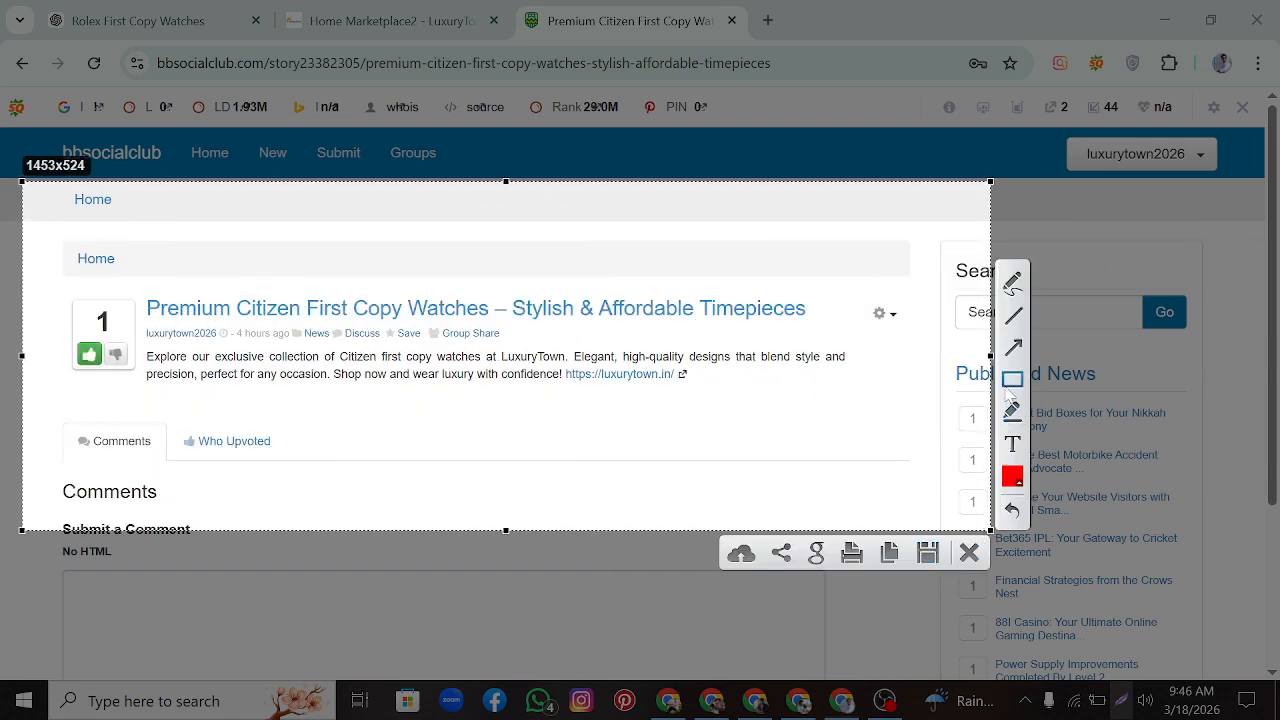
pyautogui.click(1012, 380)
pyautogui.moveTo(126, 279)
pyautogui.mouseDown()
pyautogui.moveTo(400, 354)
pyautogui.moveTo(809, 340)
pyautogui.moveTo(849, 324)
pyautogui.mouseUp()
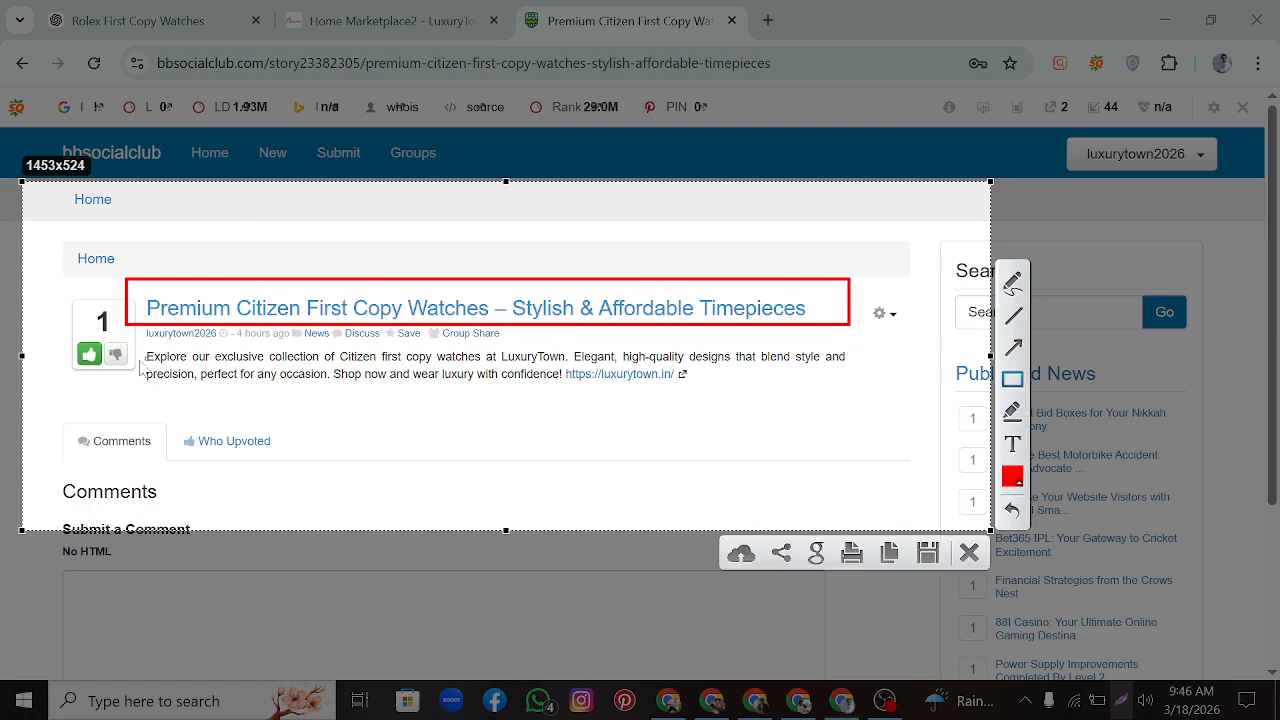
pyautogui.moveTo(135, 345)
pyautogui.mouseDown()
pyautogui.moveTo(477, 397)
pyautogui.moveTo(864, 396)
pyautogui.moveTo(893, 426)
pyautogui.moveTo(881, 409)
pyautogui.mouseUp()
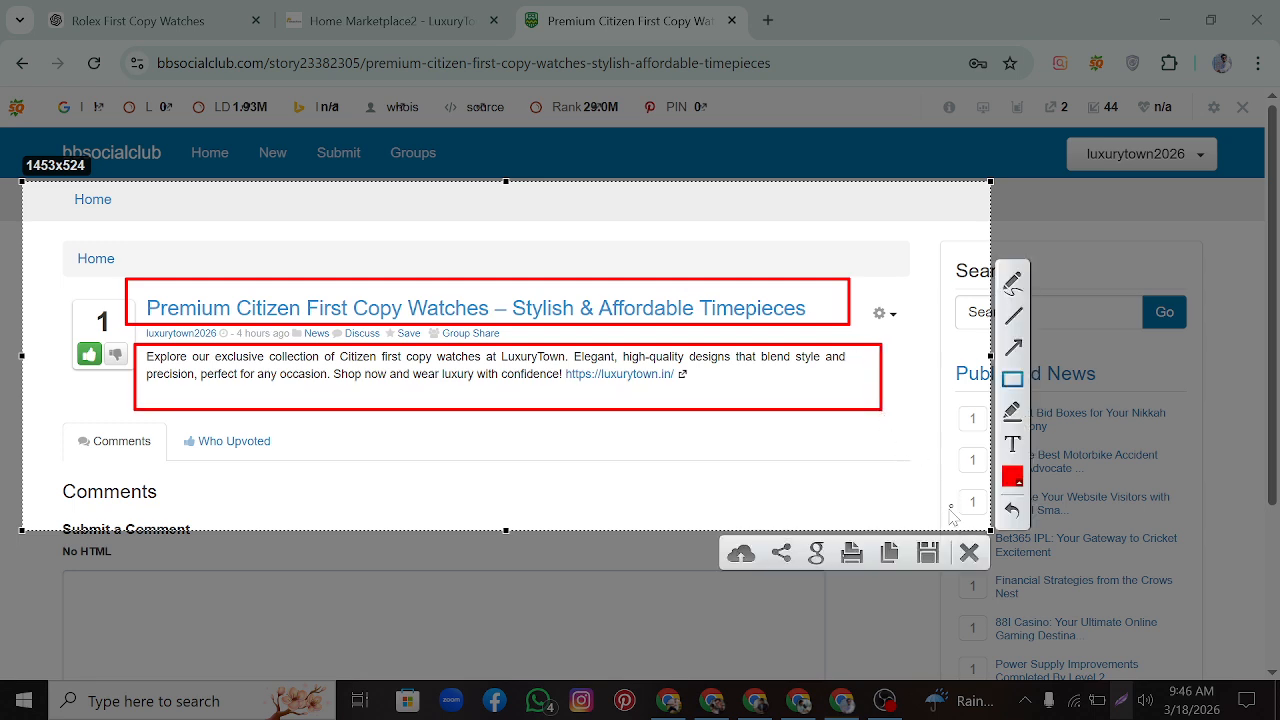
pyautogui.click(1012, 379)
pyautogui.click(1012, 379)
pyautogui.moveTo(562, 364)
pyautogui.mouseDown()
pyautogui.moveTo(604, 390)
pyautogui.moveTo(714, 391)
pyautogui.mouseUp()
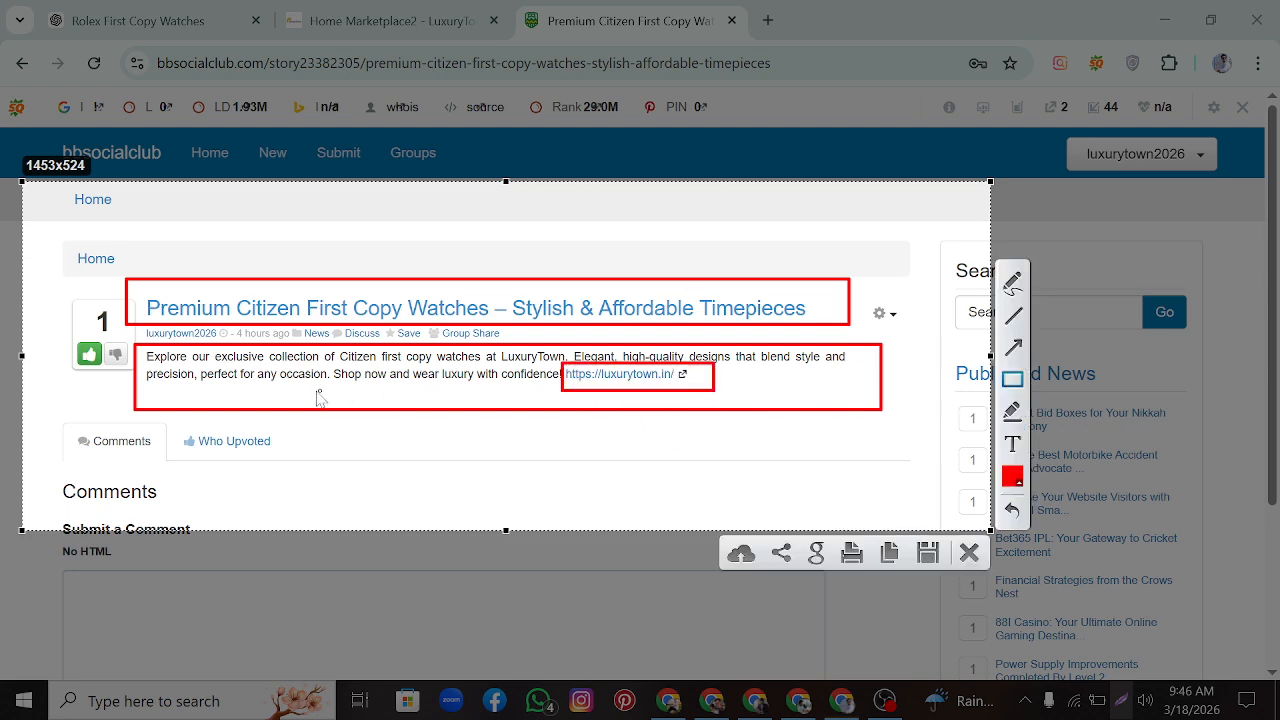
pyautogui.click(969, 553)
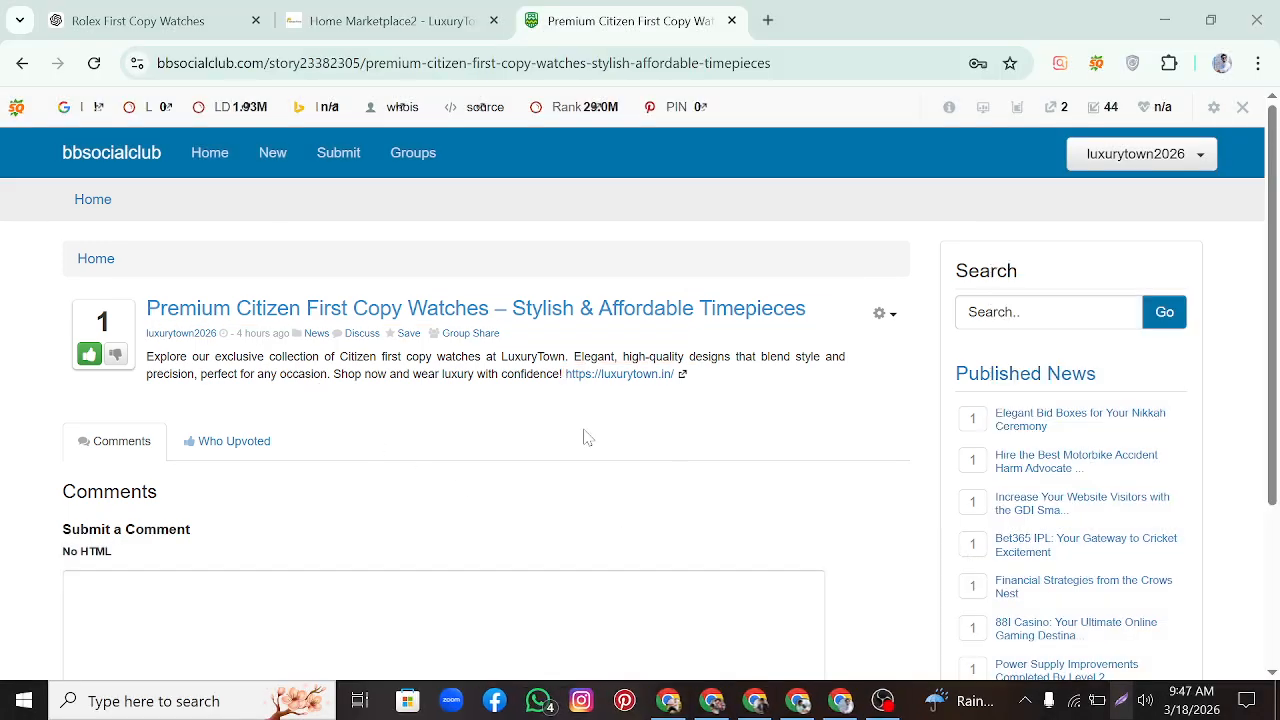
# Step: Test the luxurytown.in link in the published story, and copy the story page's URL
pyautogui.click(680, 376)
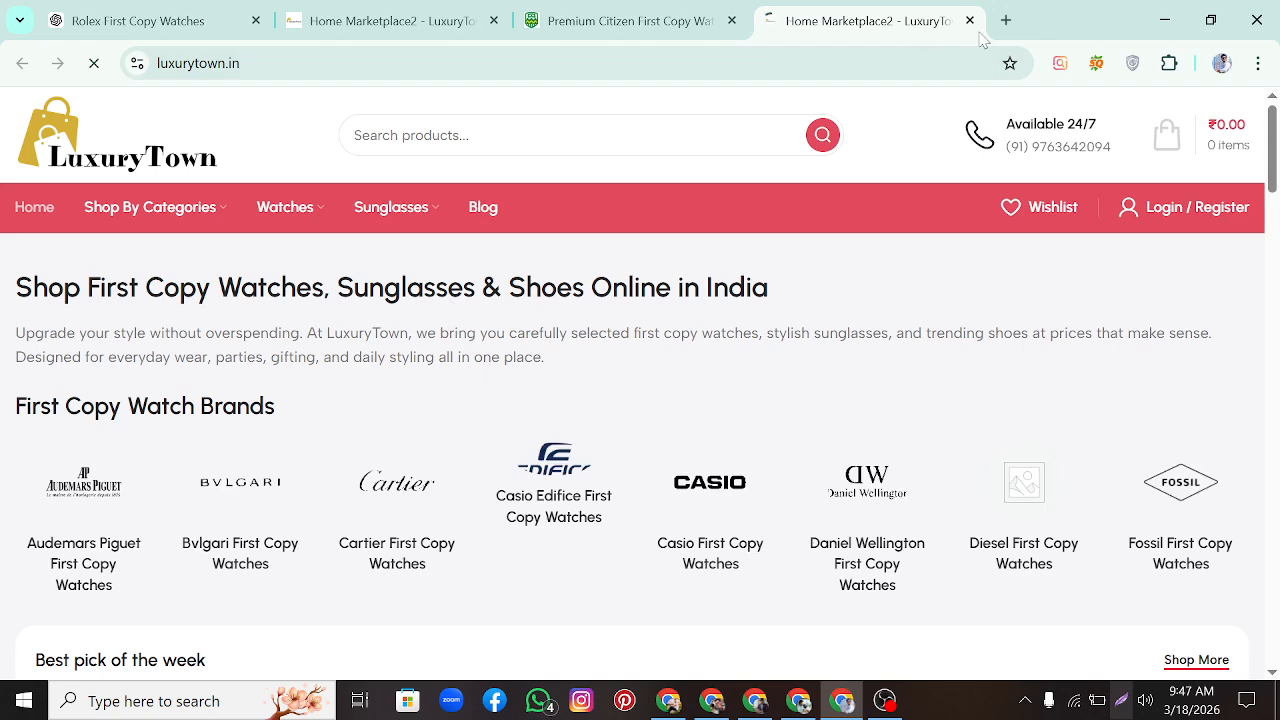
pyautogui.click(969, 20)
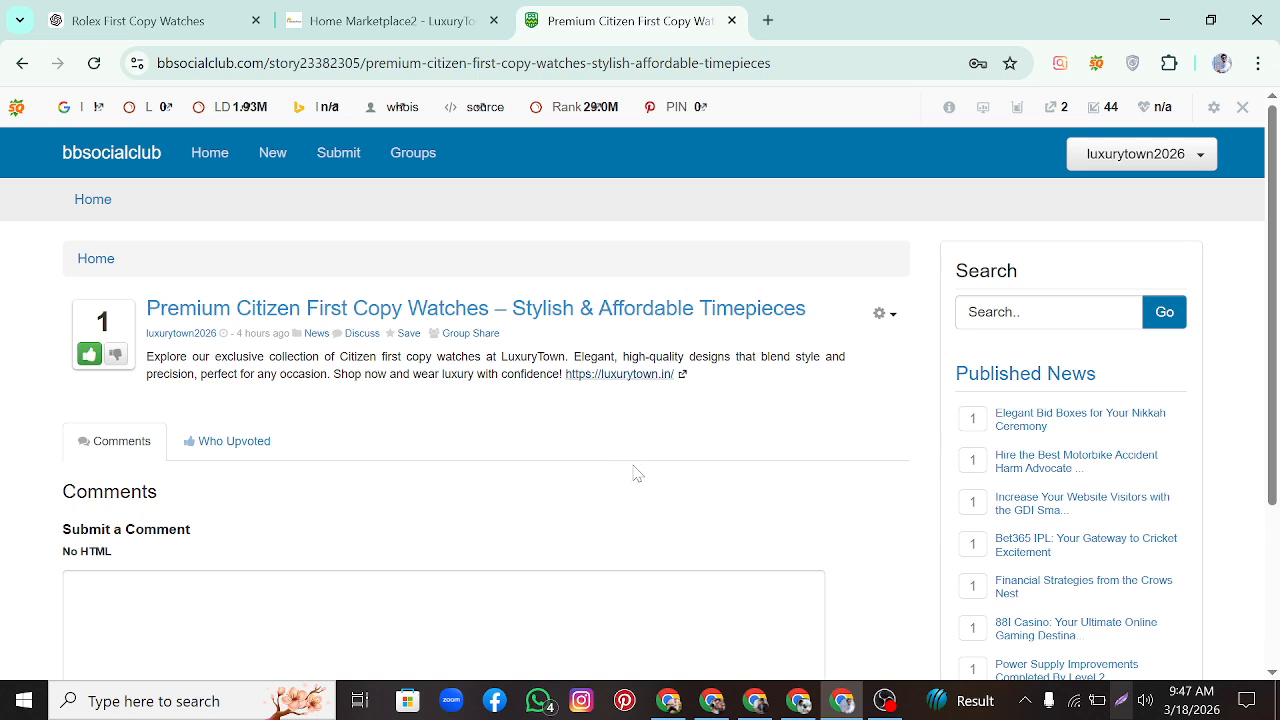
pyautogui.click(600, 63)
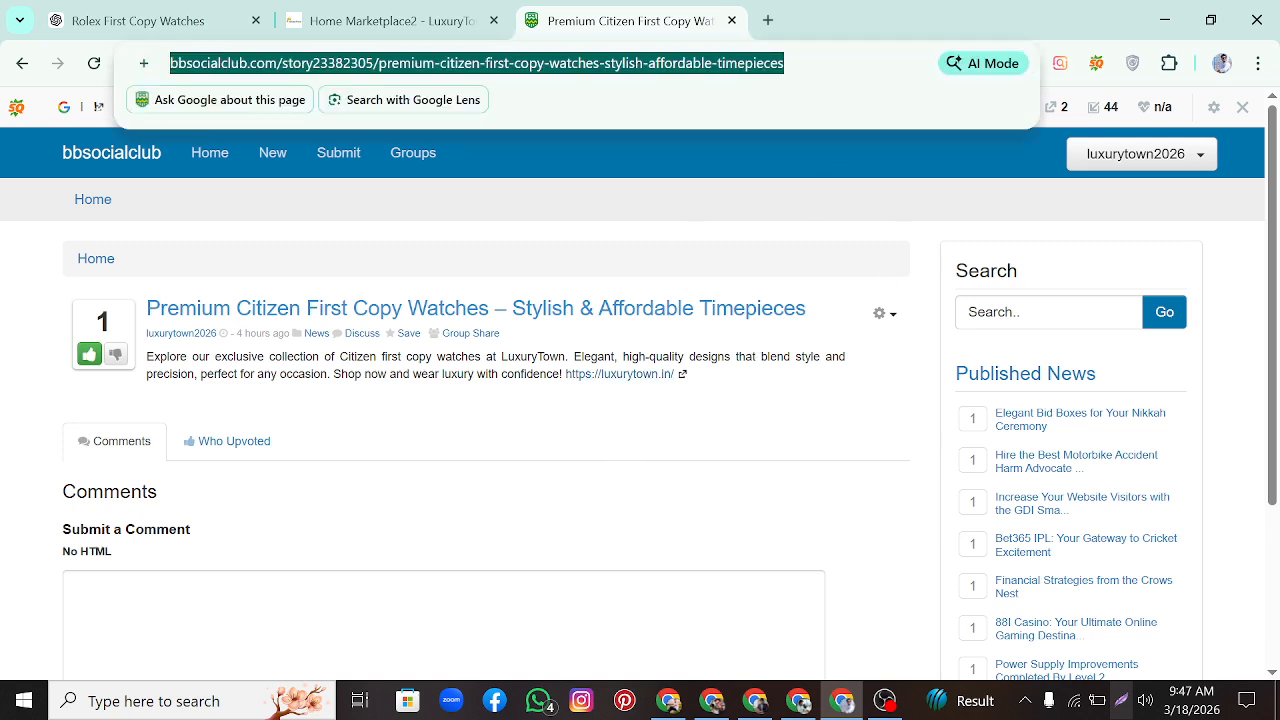
pyautogui.rightClick(728, 66)
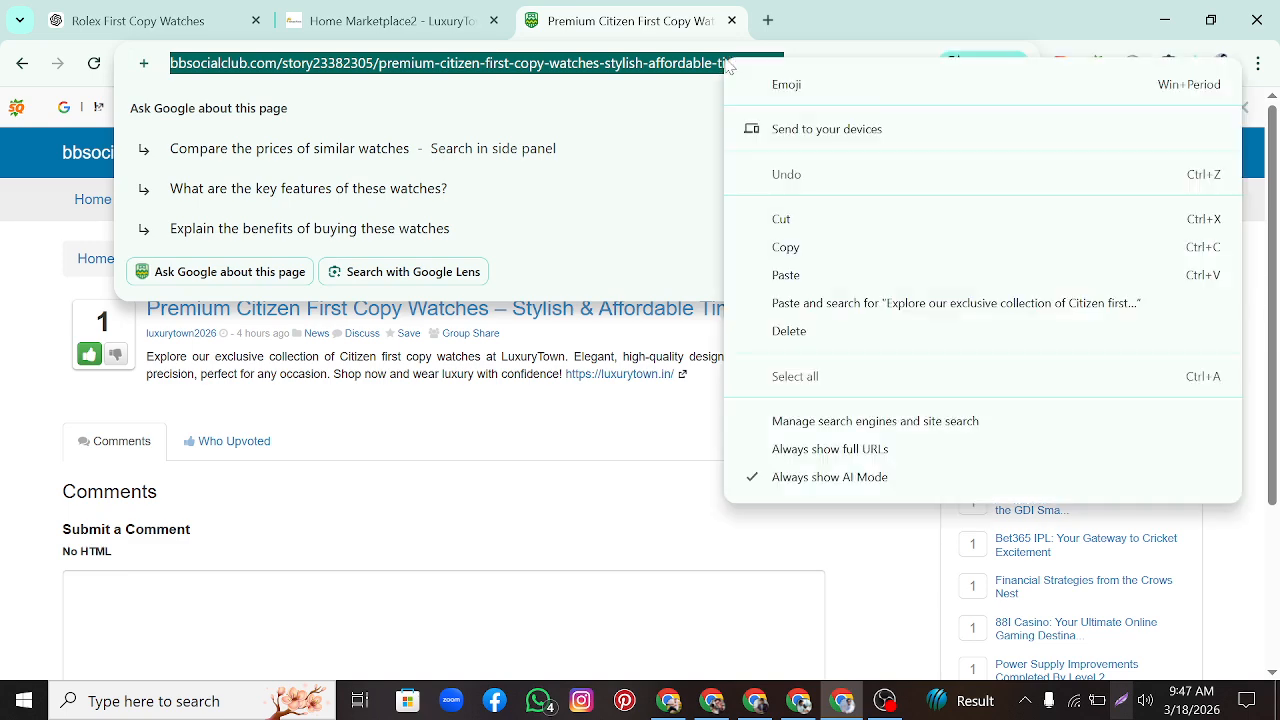
pyautogui.click(797, 250)
# Step: Switch to the Google Sheets tracker for luxurytown.in and examine its Live URL column down to the first empty row
pyautogui.click(78, 22)
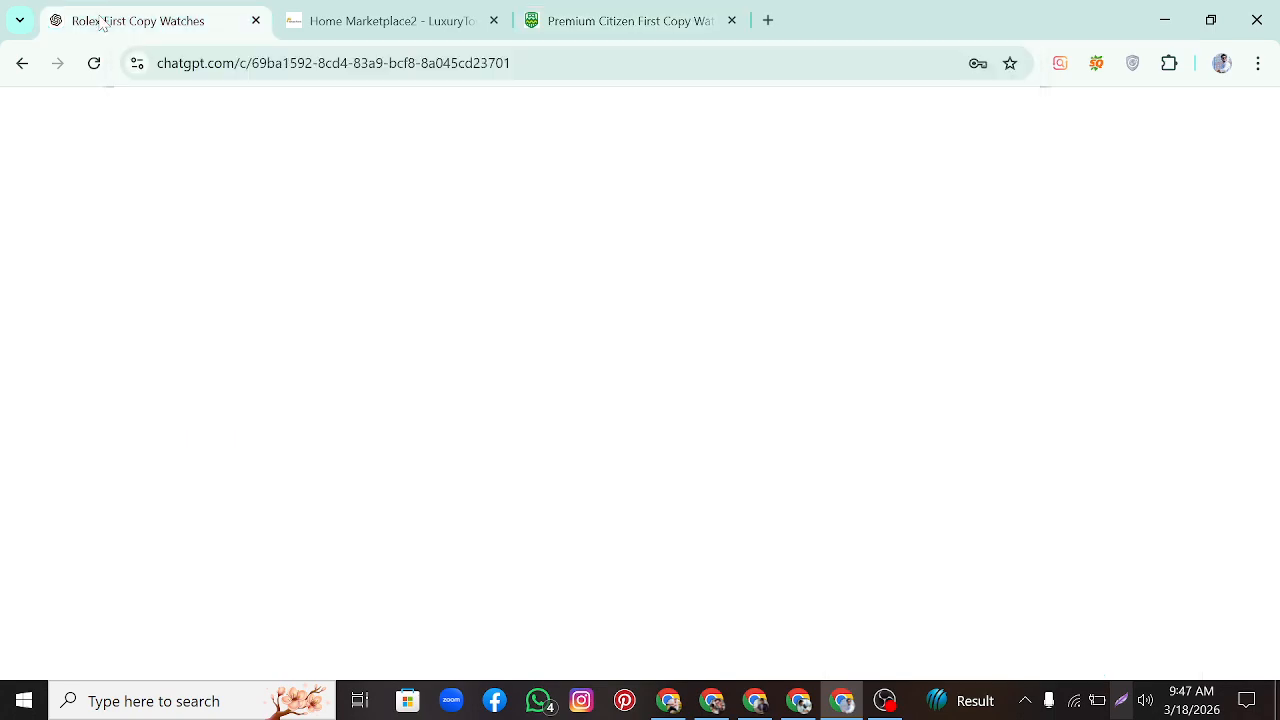
pyautogui.click(760, 700)
pyautogui.scroll(10, 515, 478)
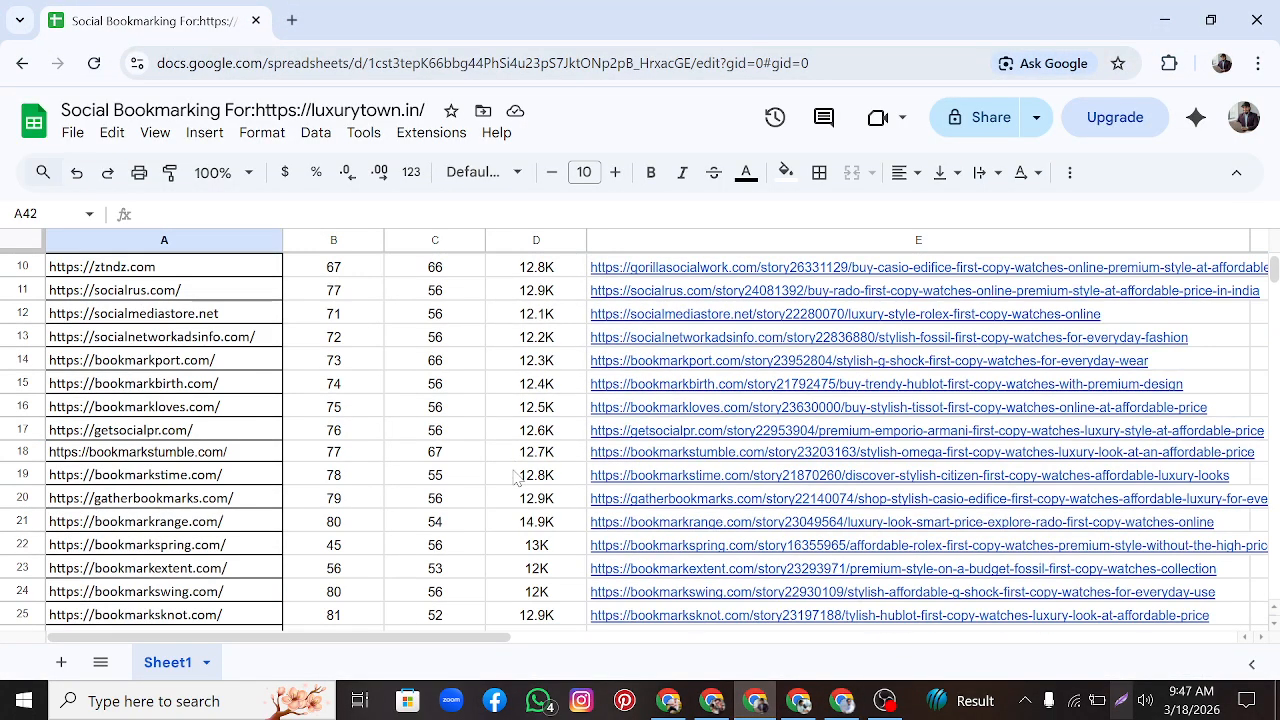
pyautogui.scroll(-7, 515, 478)
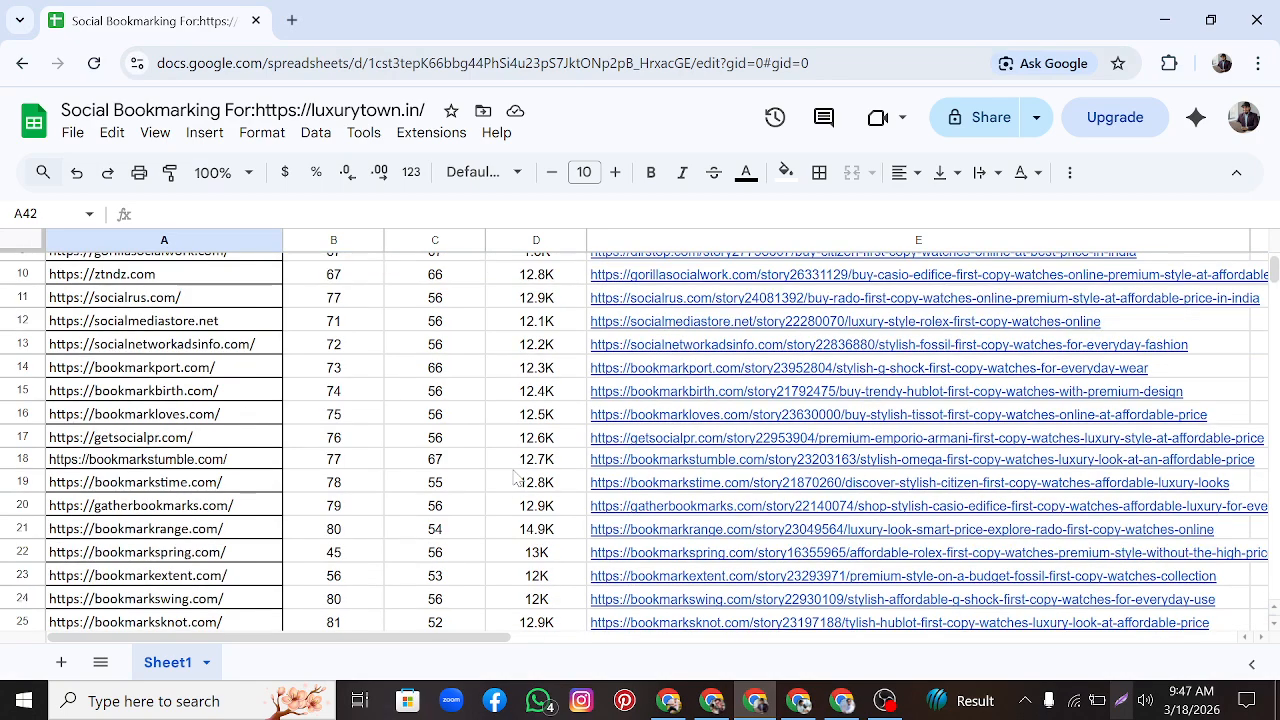
pyautogui.scroll(-5, 515, 478)
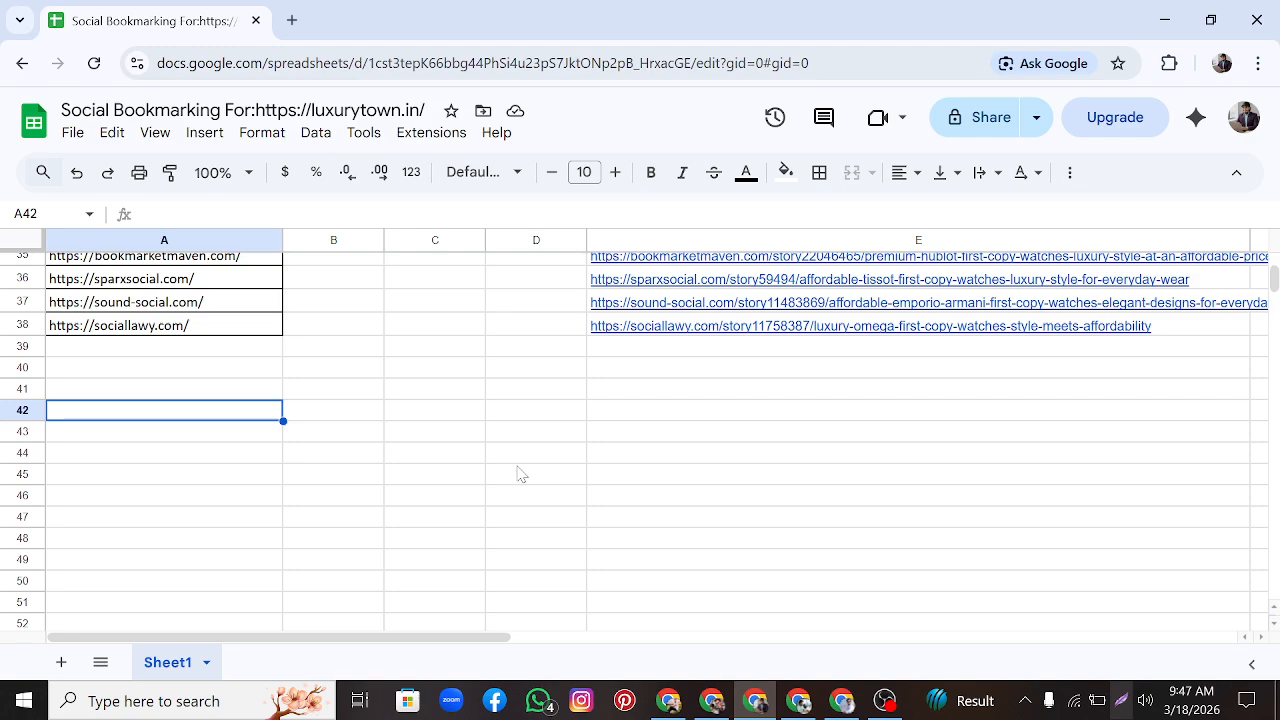
pyautogui.click(619, 350)
pyautogui.scroll(12, 619, 362)
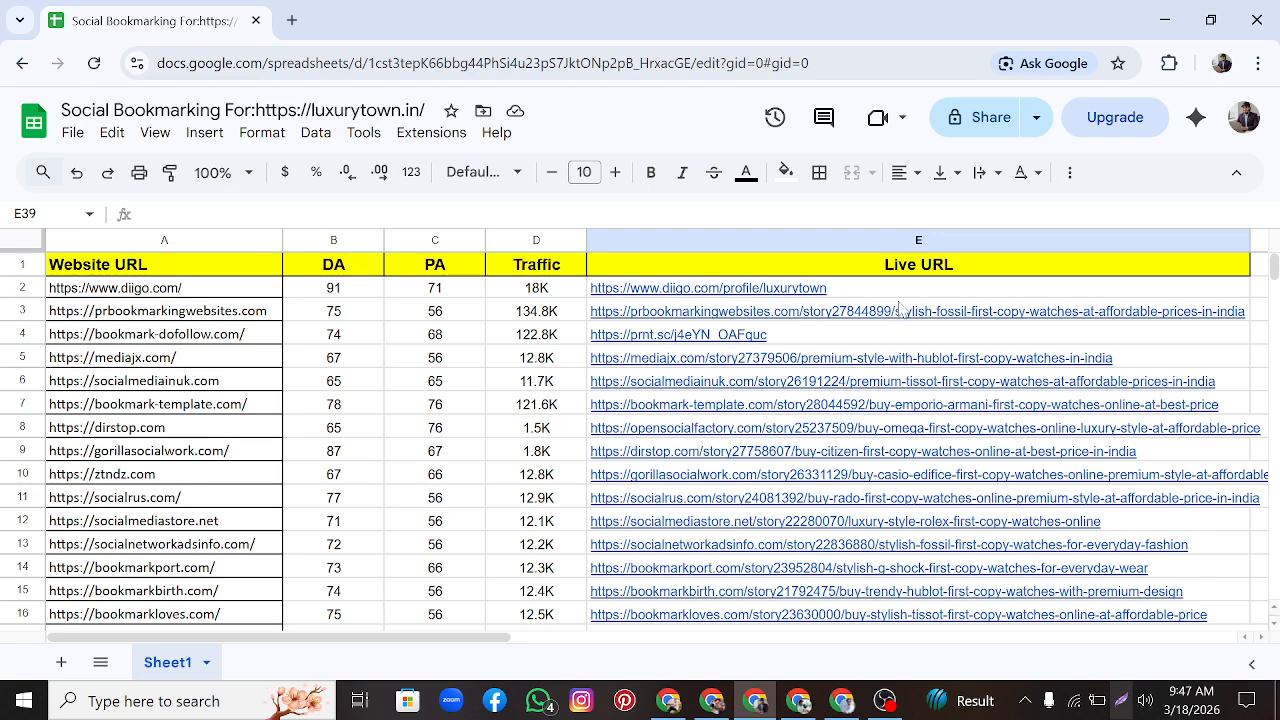
pyautogui.moveTo(902, 292)
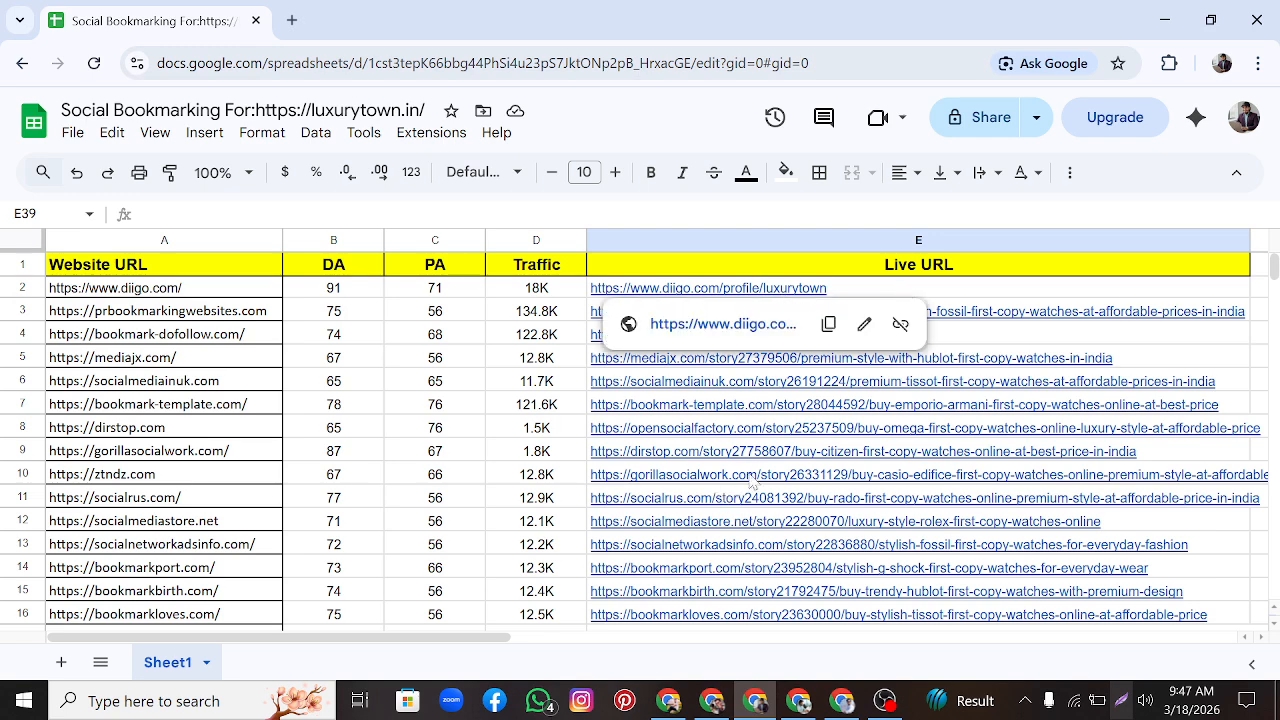
pyautogui.scroll(-3, 755, 473)
pyautogui.scroll(-5, 755, 473)
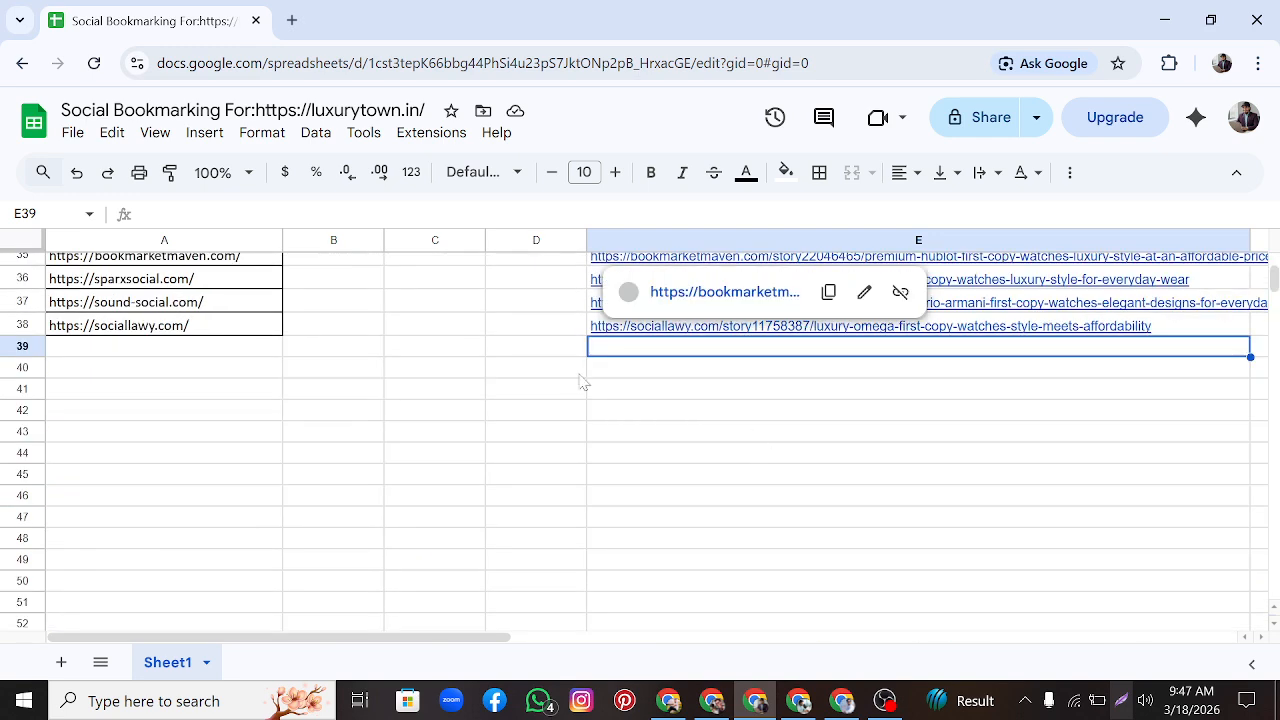
# Step: Paste the copied bbsocialclub story URL into cell E39 of the tracking sheet's Live URL column
pyautogui.click(842, 700)
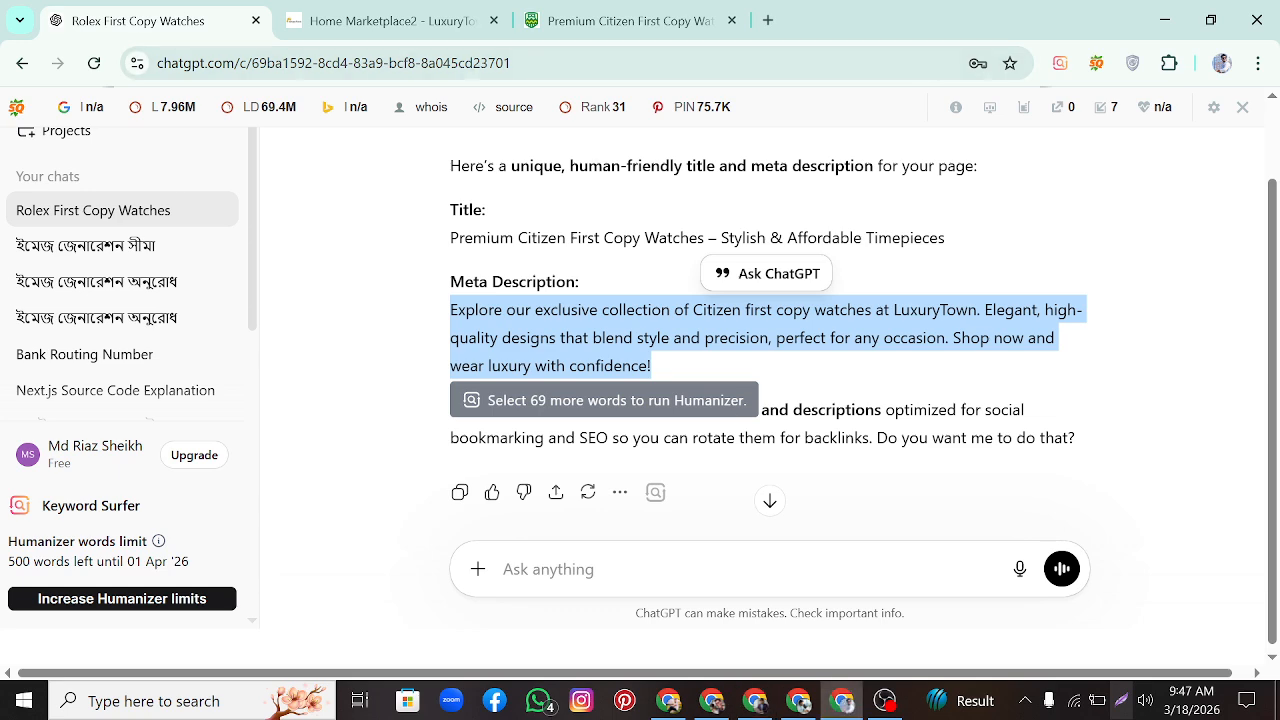
pyautogui.click(620, 20)
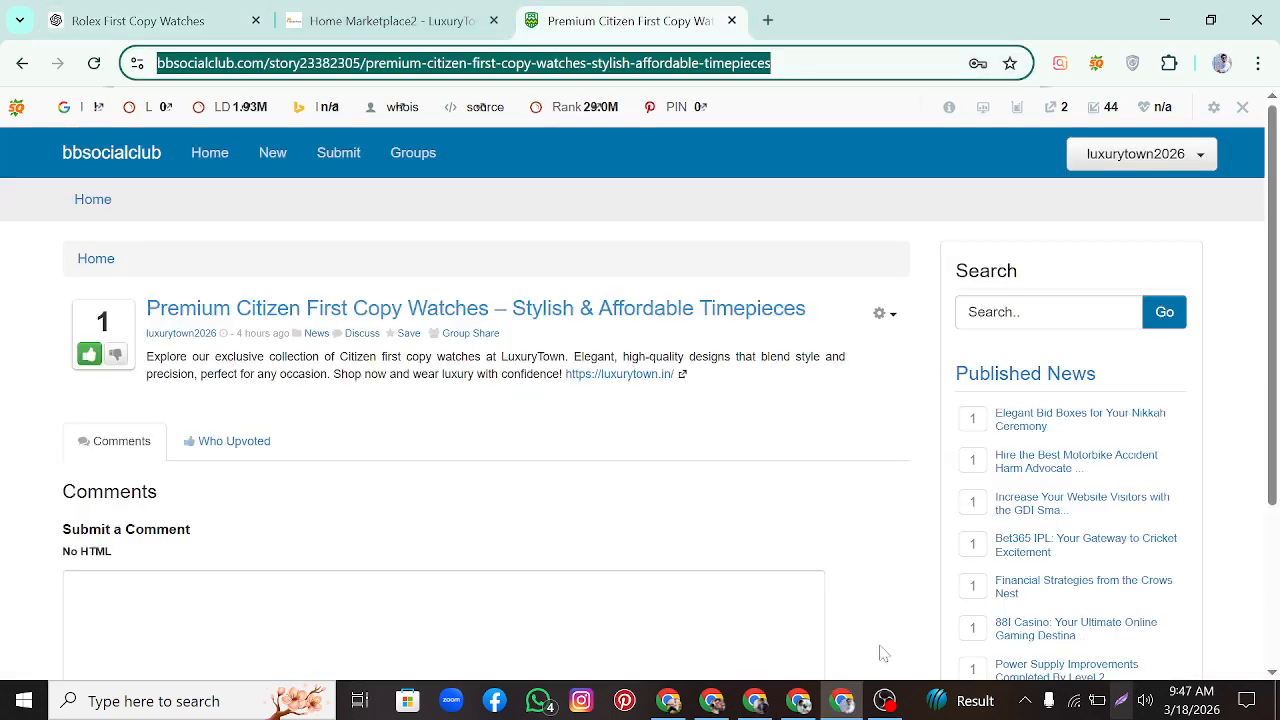
pyautogui.click(757, 702)
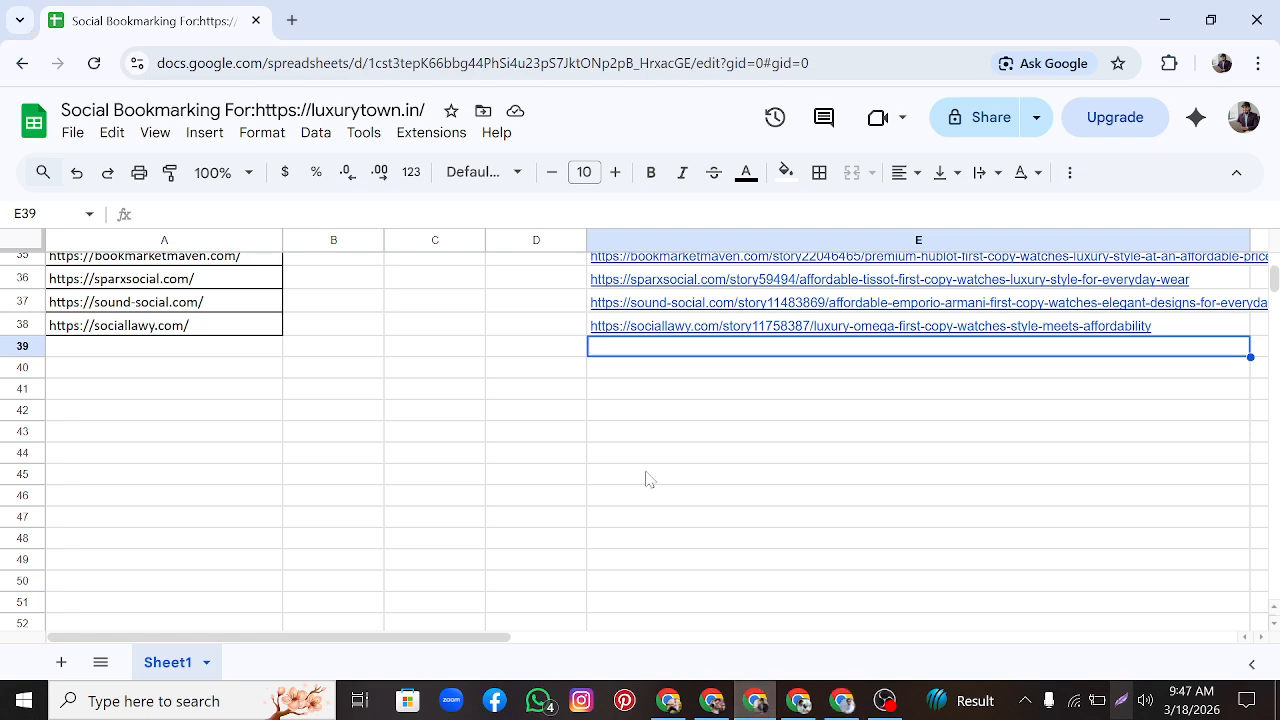
pyautogui.click(639, 351)
pyautogui.rightClick(641, 358)
pyautogui.click(698, 252)
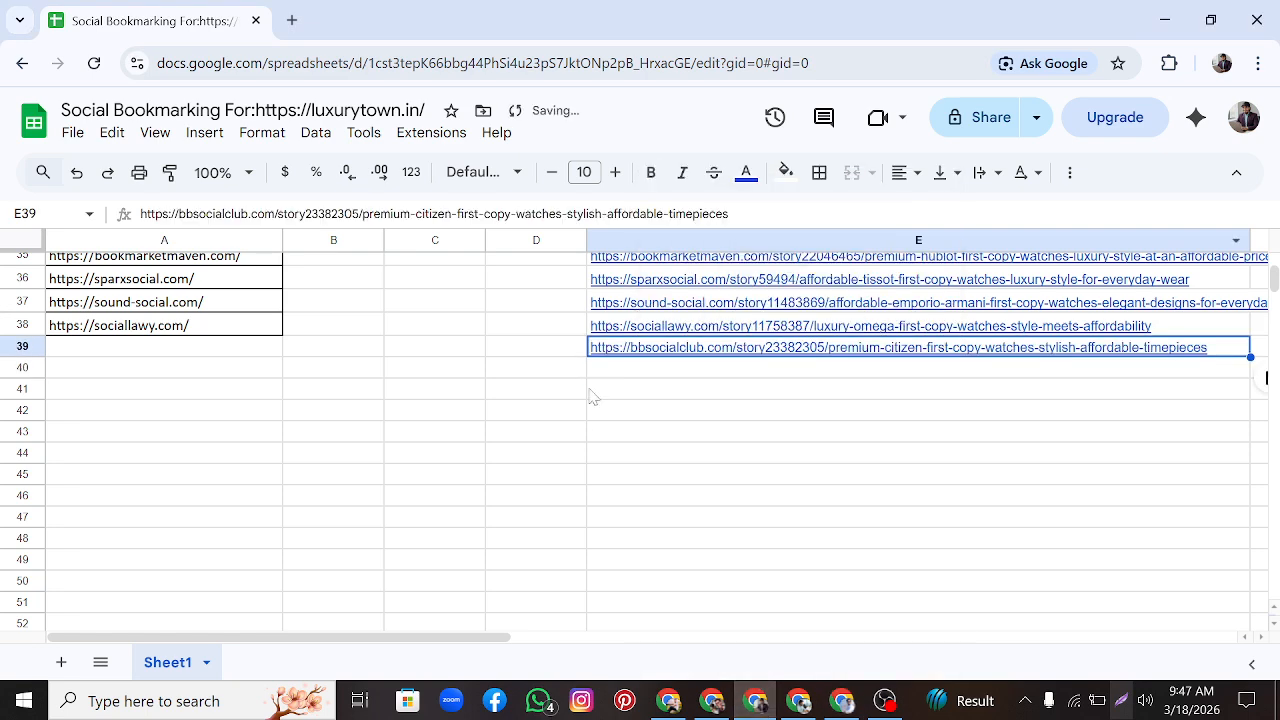
pyautogui.click(799, 702)
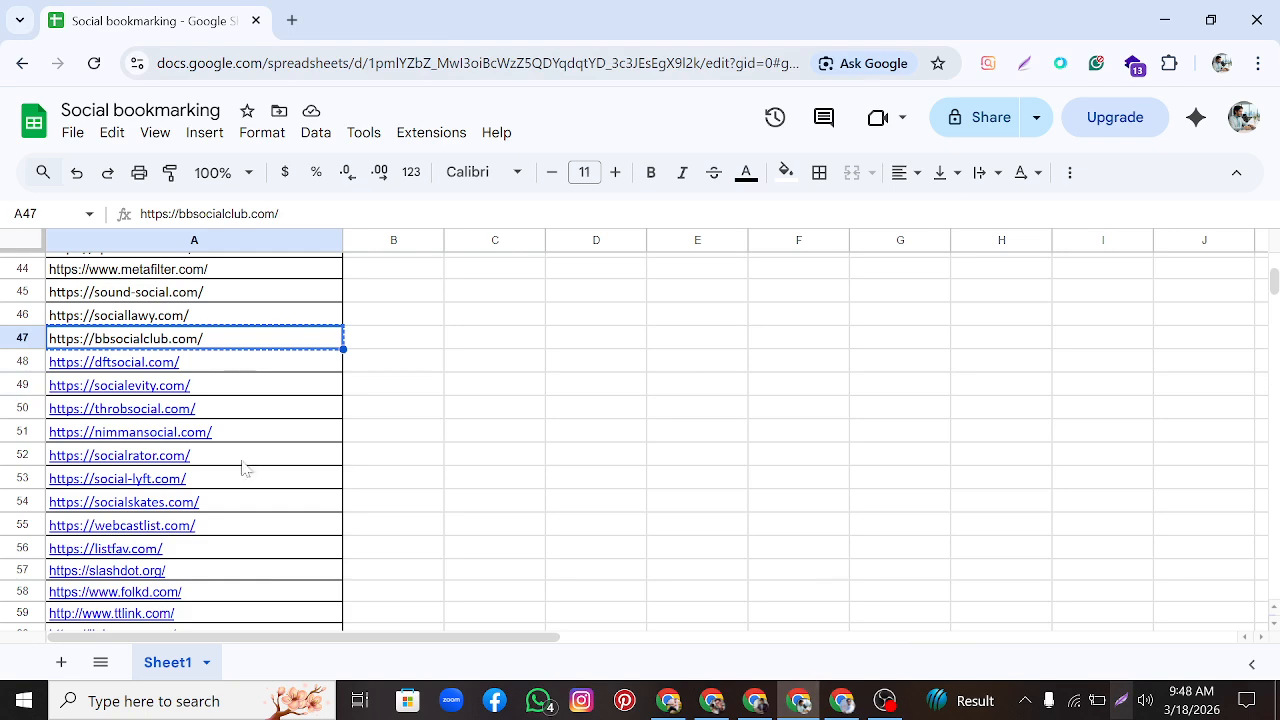
pyautogui.rightClick(202, 342)
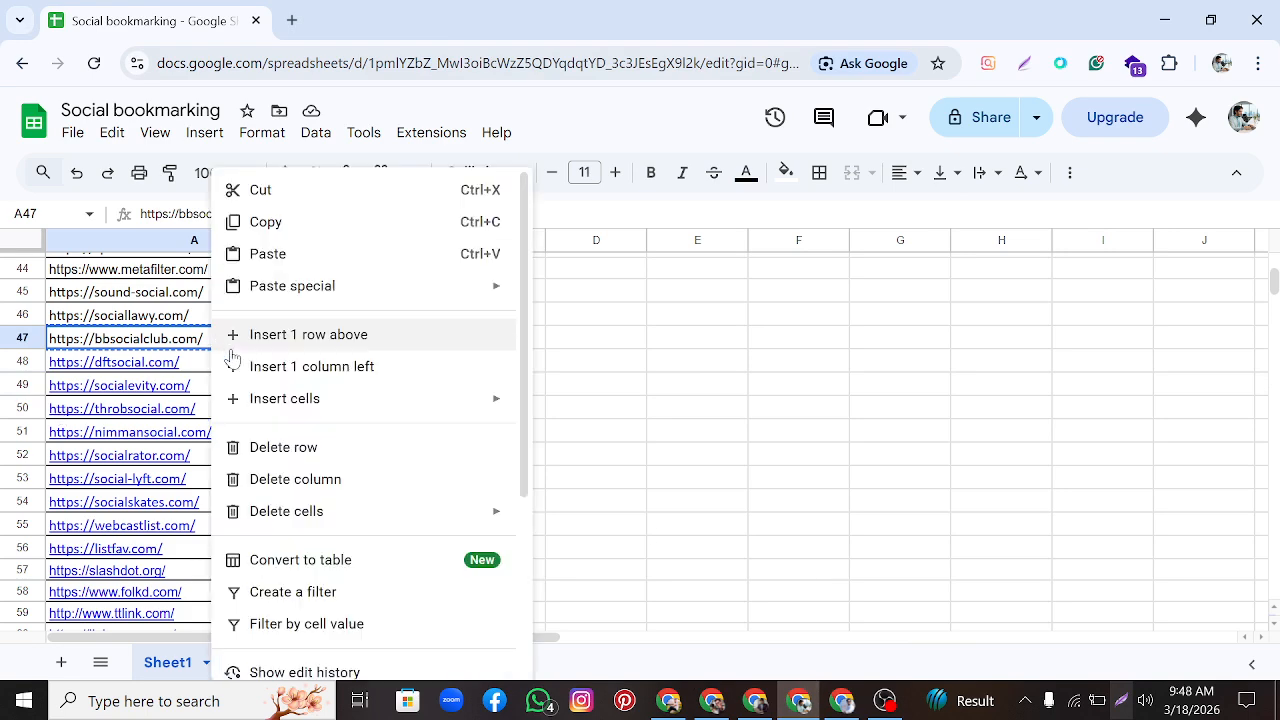
pyautogui.click(292, 220)
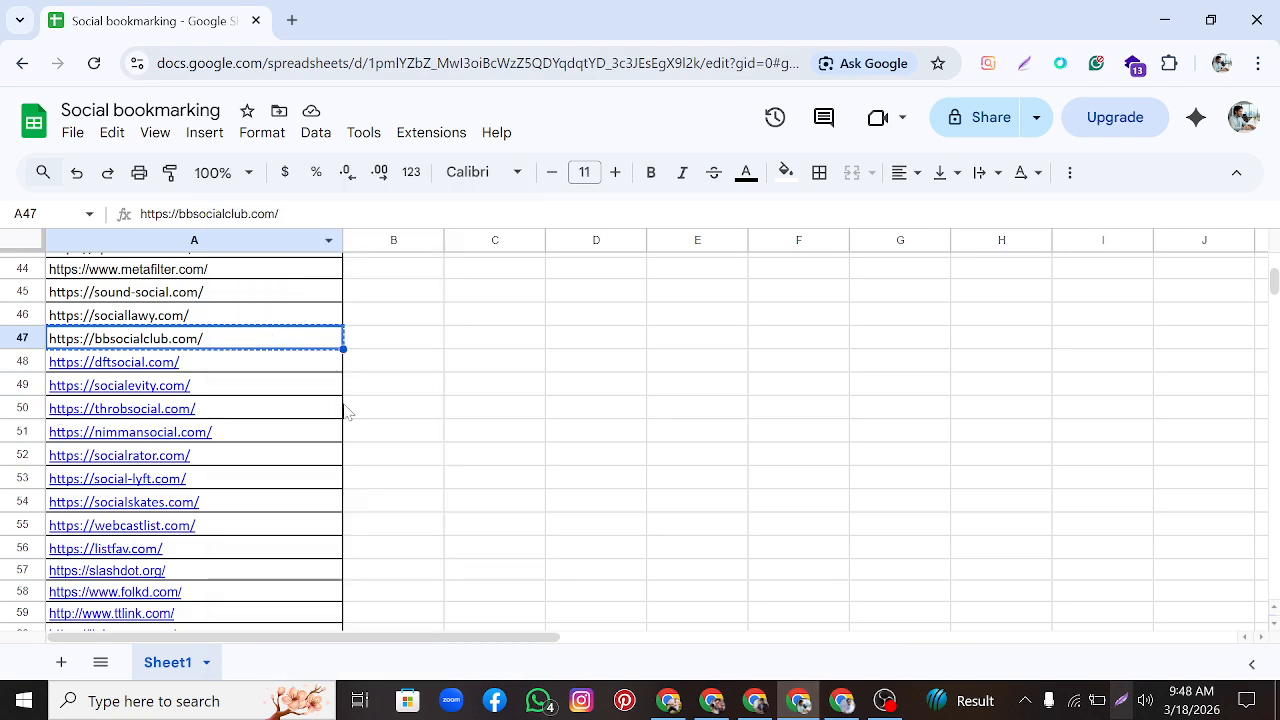
pyautogui.click(806, 704)
pyautogui.click(176, 354)
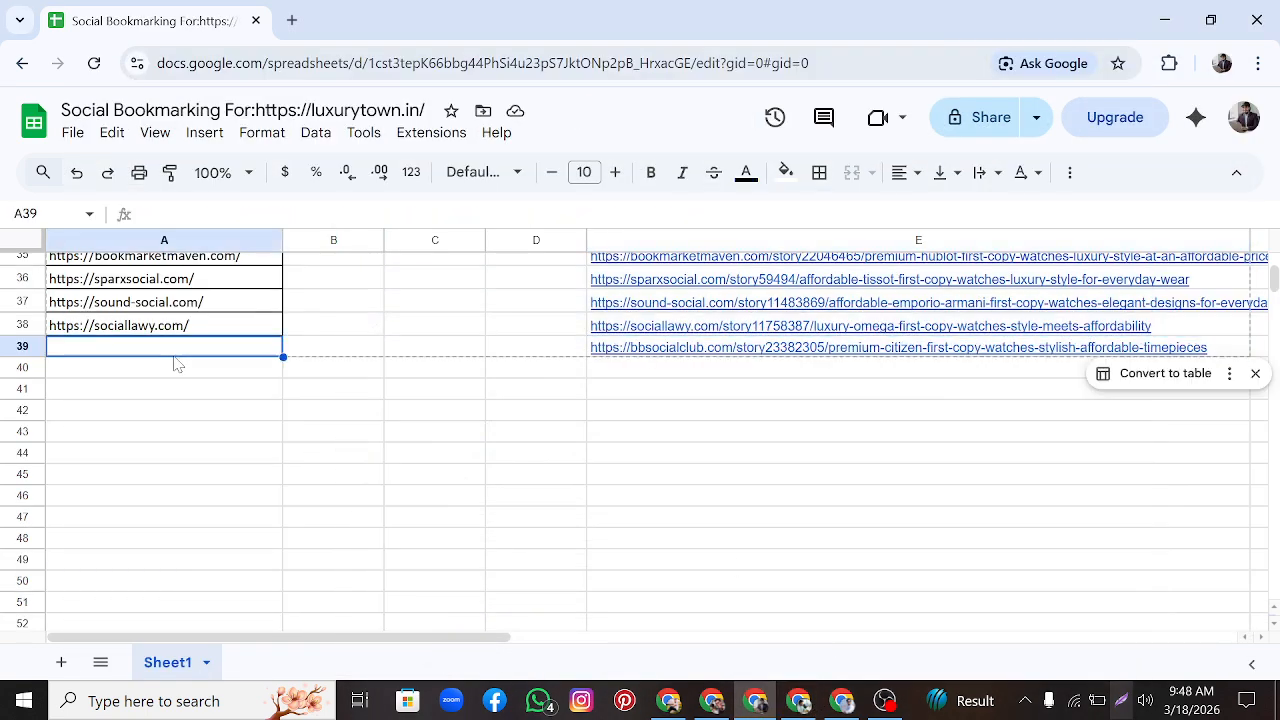
pyautogui.rightClick(180, 354)
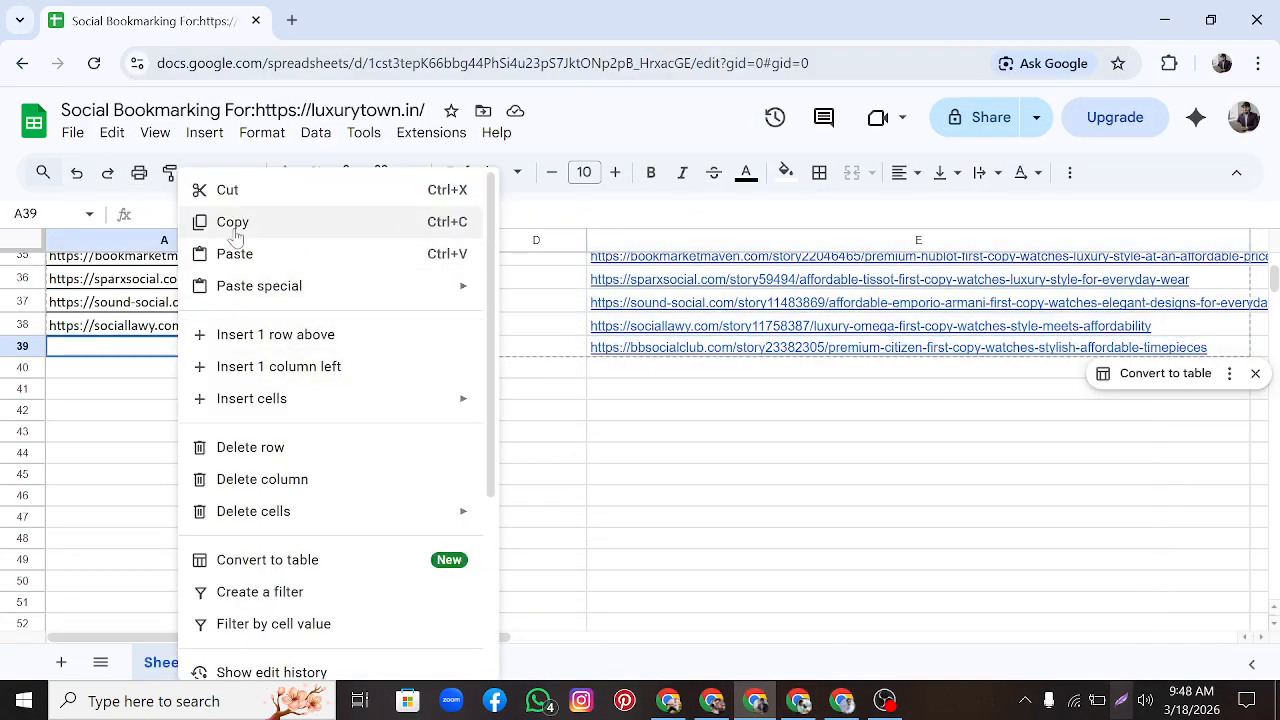
pyautogui.click(248, 268)
# Step: Search Google for "da pa checker" in a new browser tab
pyautogui.scroll(8, 247, 459)
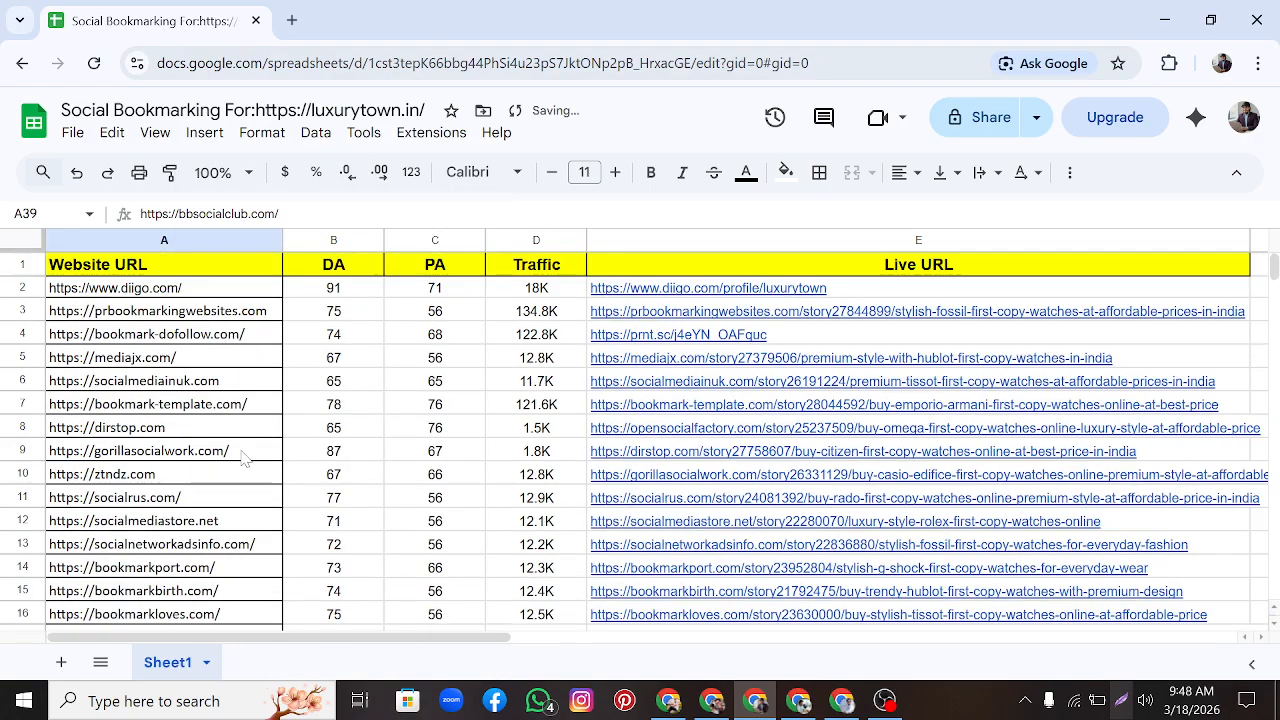
pyautogui.click(291, 20)
pyautogui.click(300, 63)
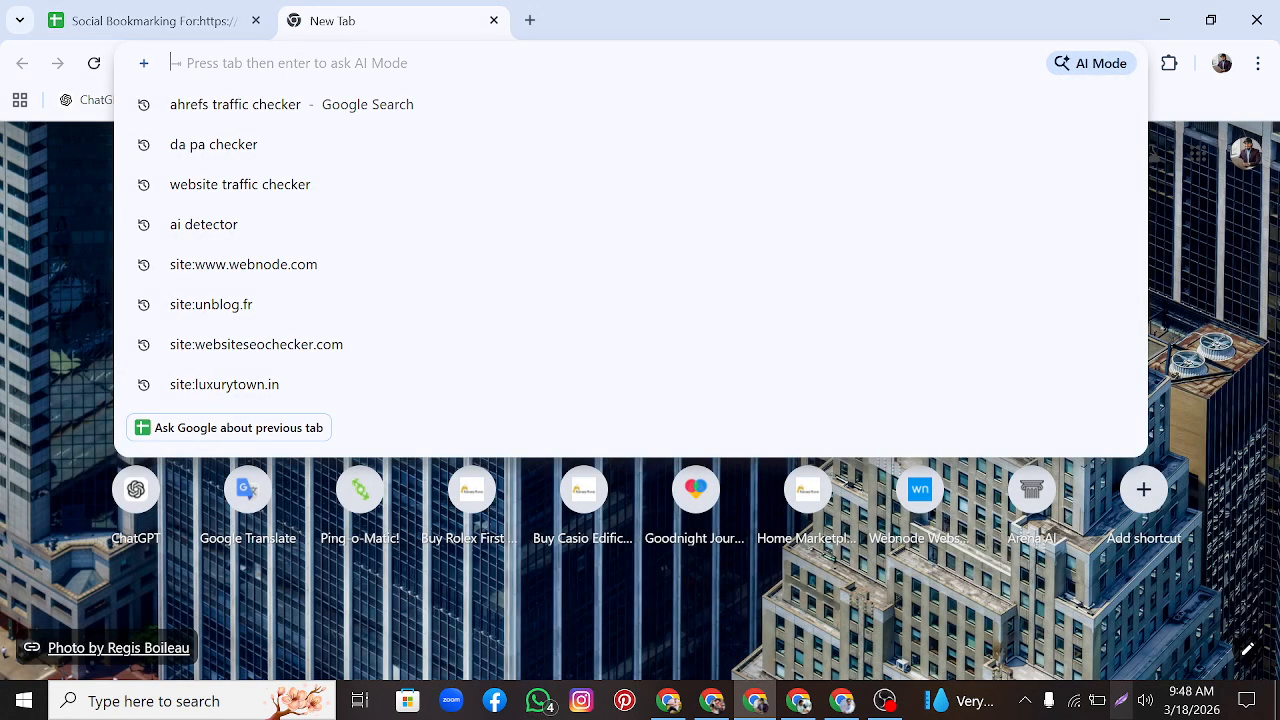
pyautogui.write('d')
pyautogui.rightClick(254, 50)
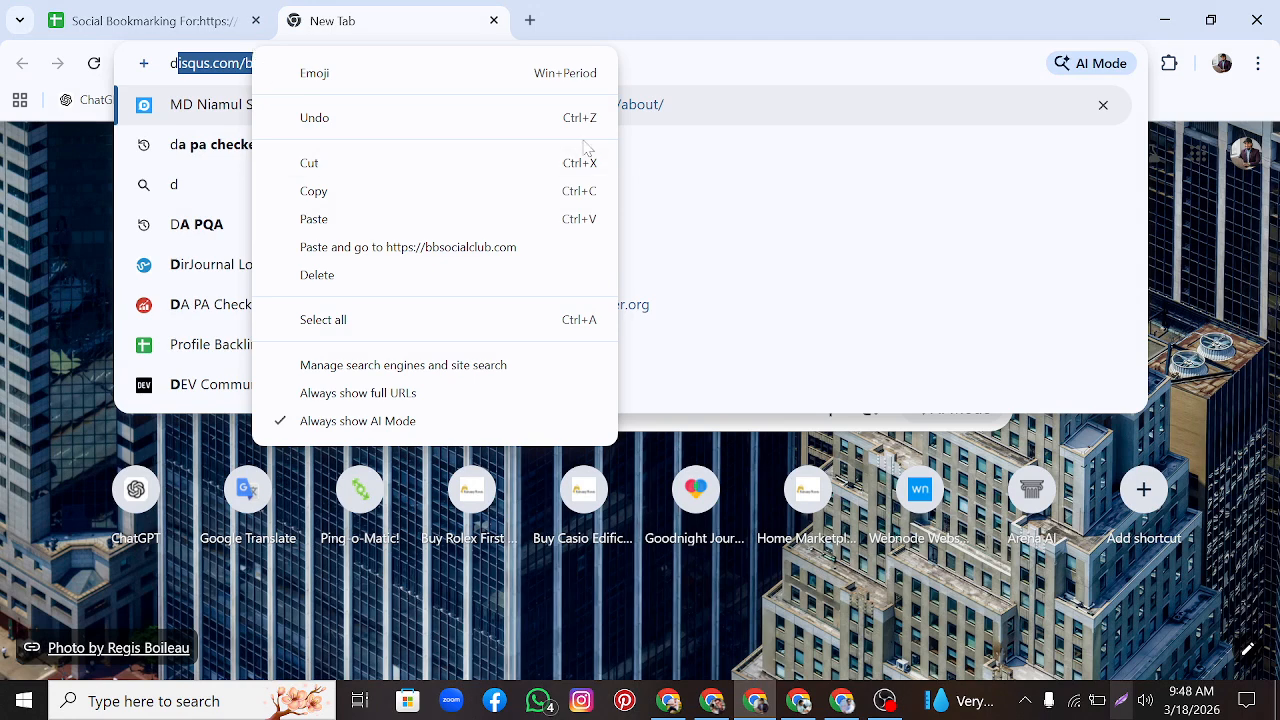
pyautogui.click(640, 80)
pyautogui.press('BackSpace')
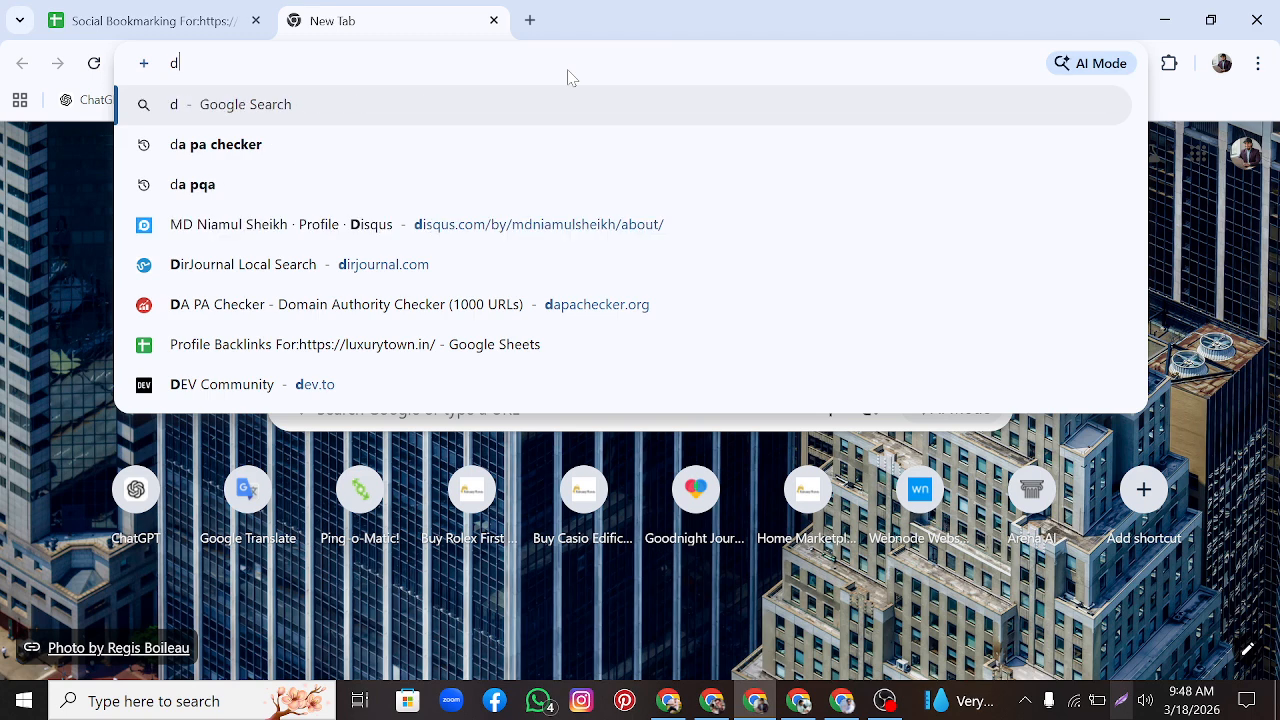
pyautogui.write('a pa')
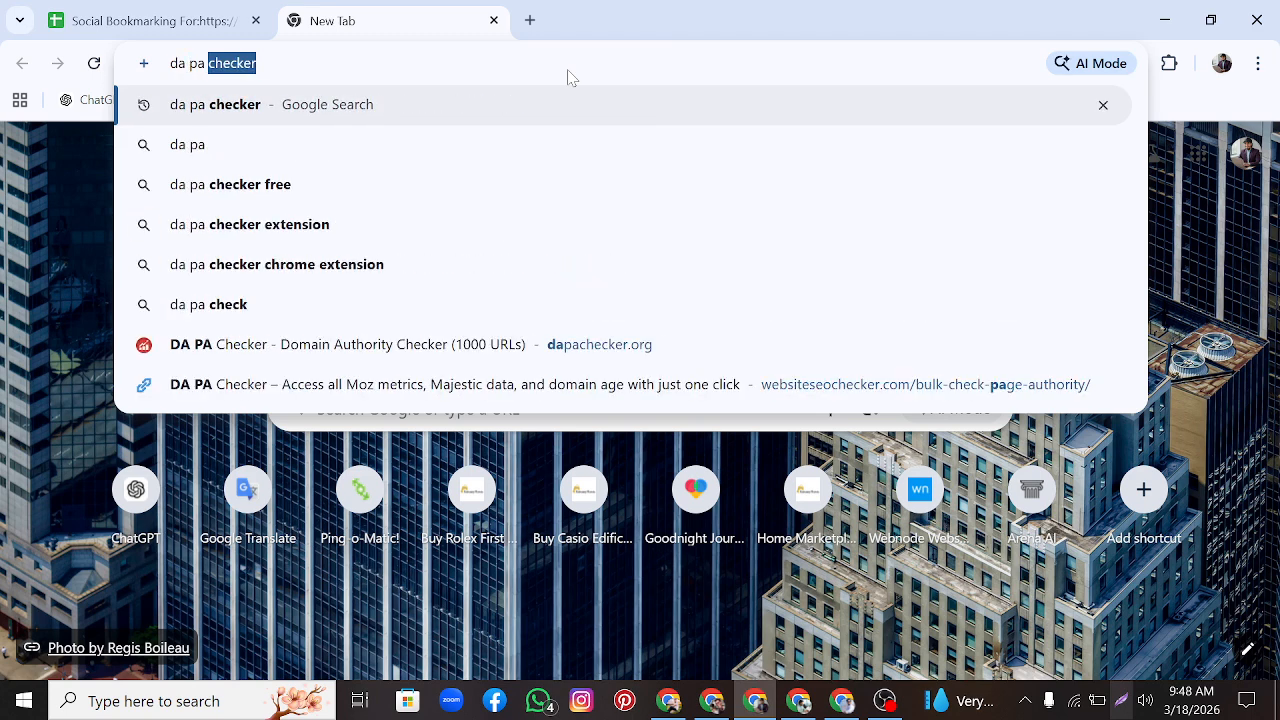
pyautogui.press('Return')
pyautogui.scroll(-4, 419, 347)
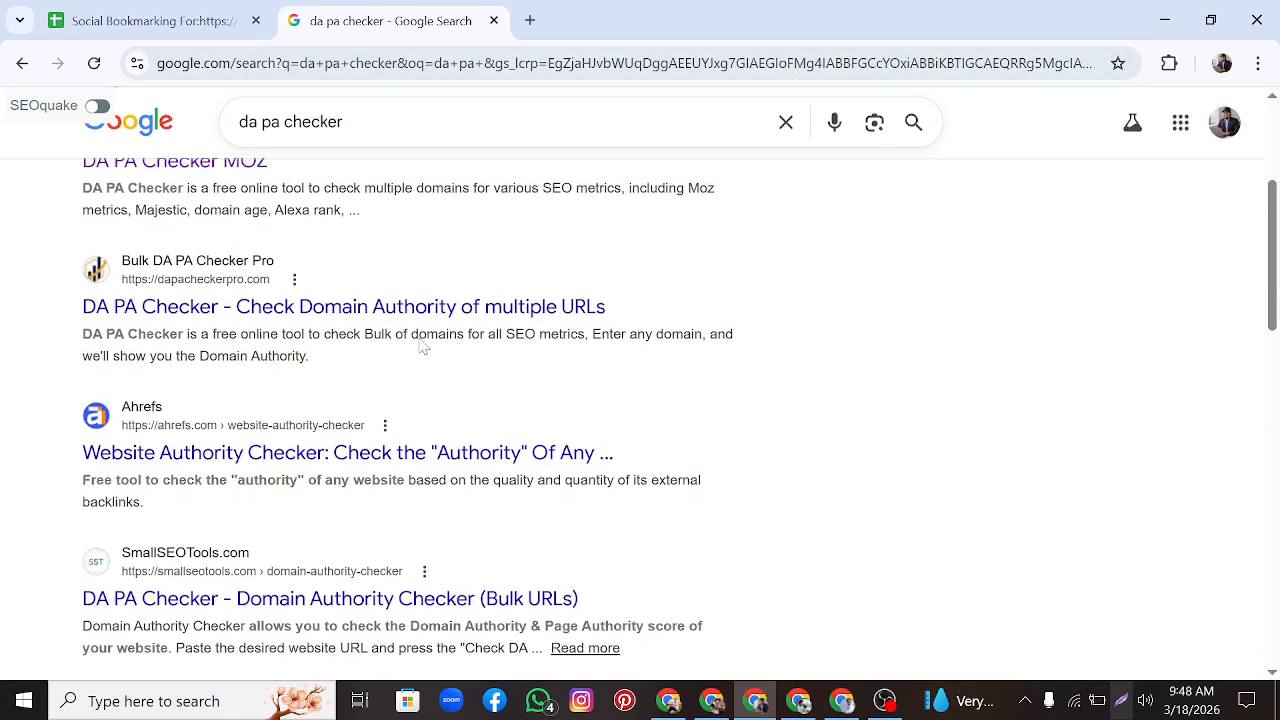
pyautogui.scroll(-2, 419, 347)
pyautogui.scroll(6, 414, 346)
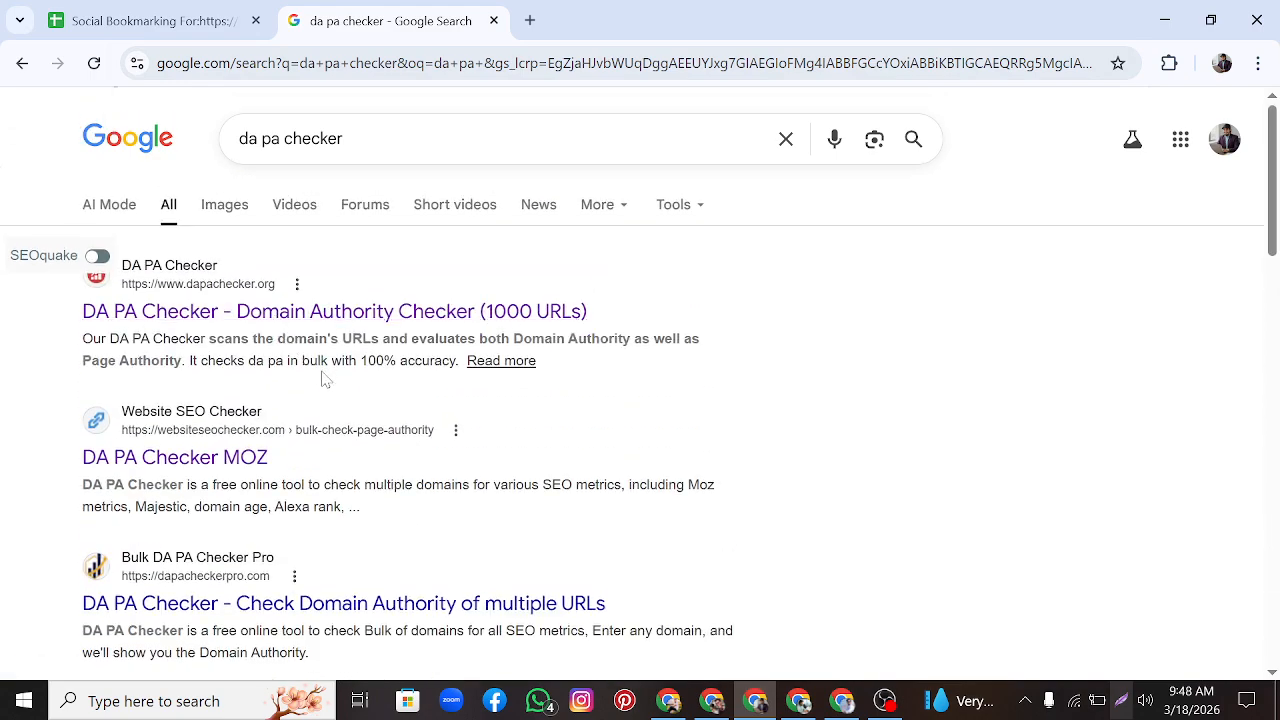
pyautogui.click(227, 318)
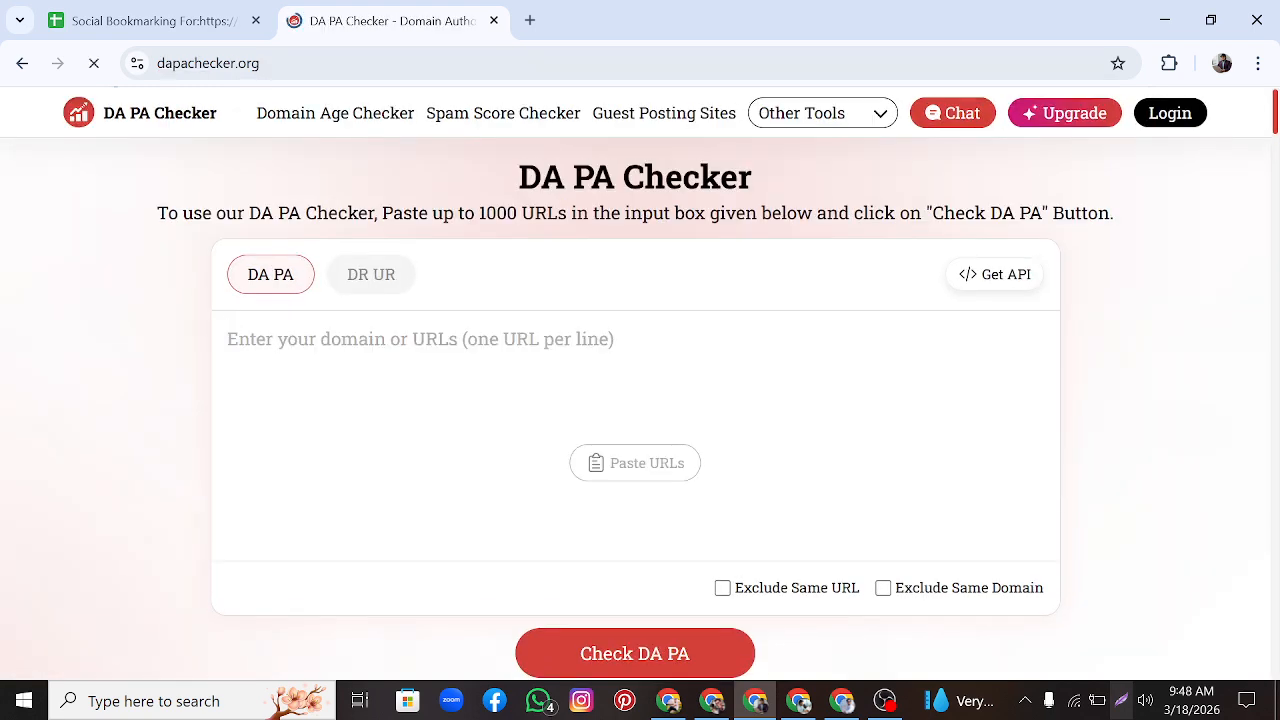
pyautogui.rightClick(278, 340)
pyautogui.click(300, 451)
pyautogui.click(686, 660)
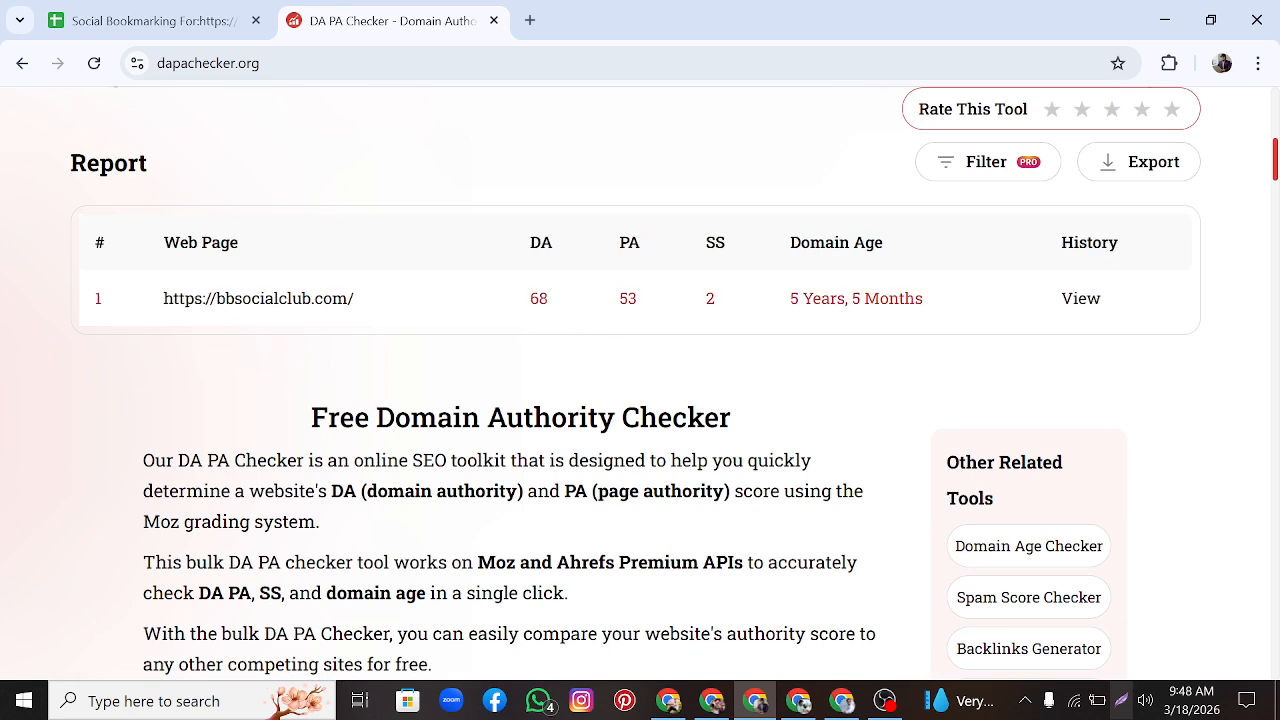
# Step: Enter DA 68 in cell B39 and PA 53 in cell C39 of the bbsocialclub.com row in the tracking sheet
pyautogui.click(150, 20)
pyautogui.scroll(-5, 528, 628)
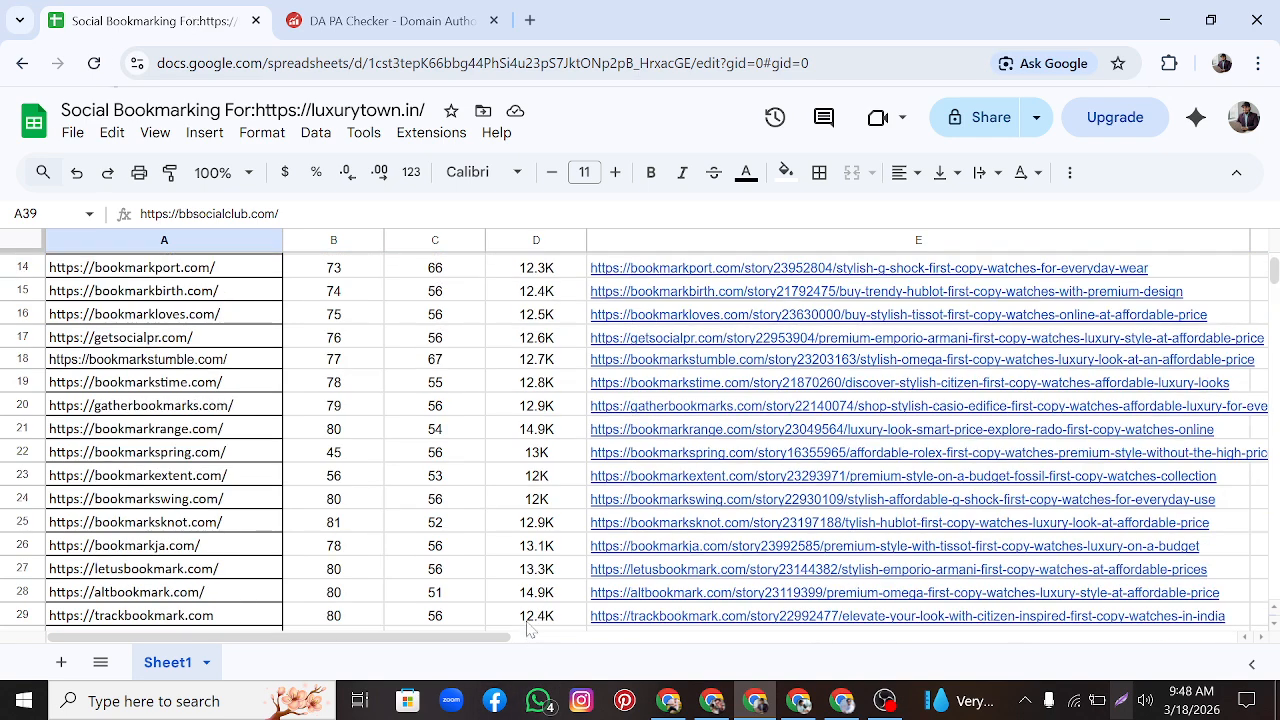
pyautogui.scroll(-6, 528, 620)
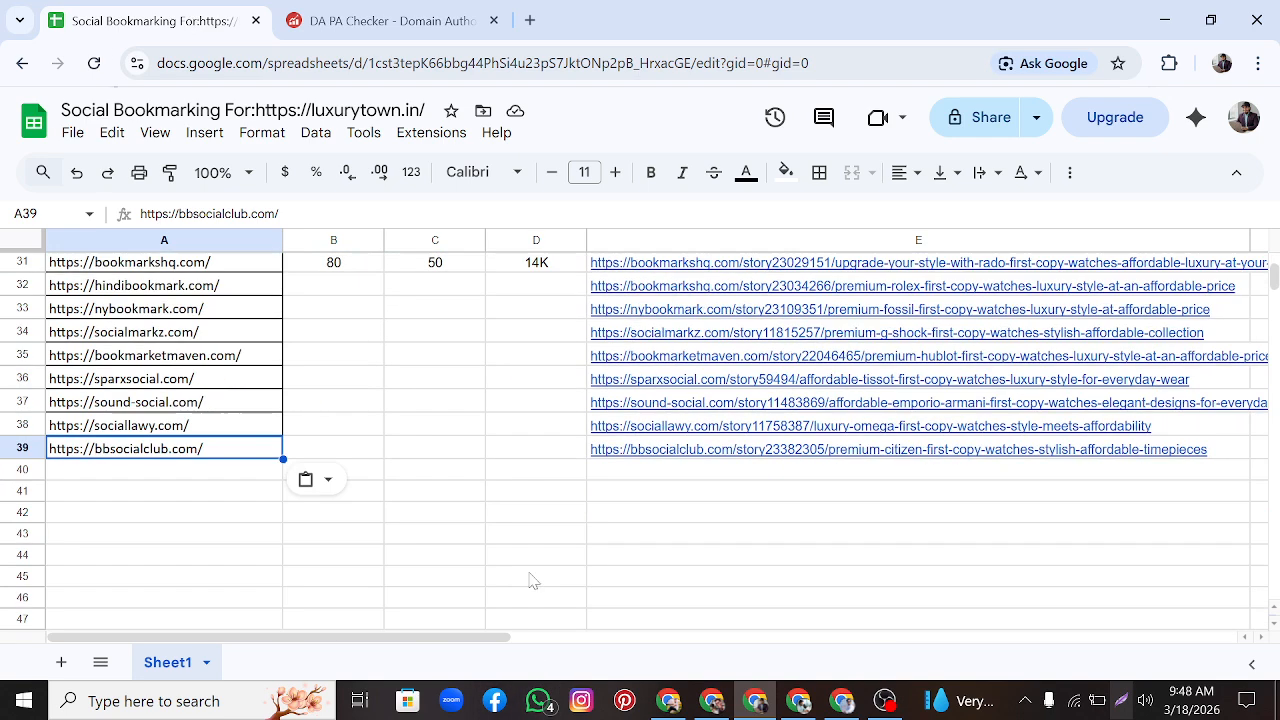
pyautogui.click(351, 459)
pyautogui.write('64')
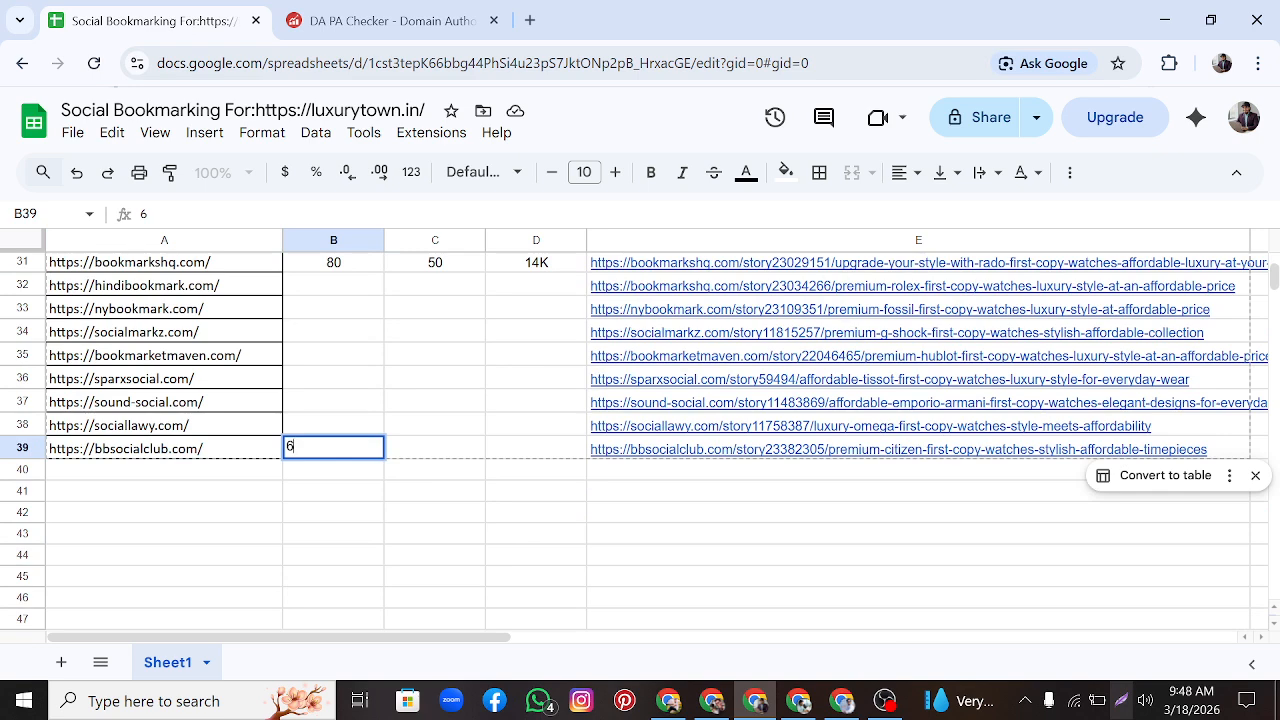
pyautogui.click(348, 13)
pyautogui.click(132, 20)
pyautogui.press('BackSpace')
pyautogui.click(420, 447)
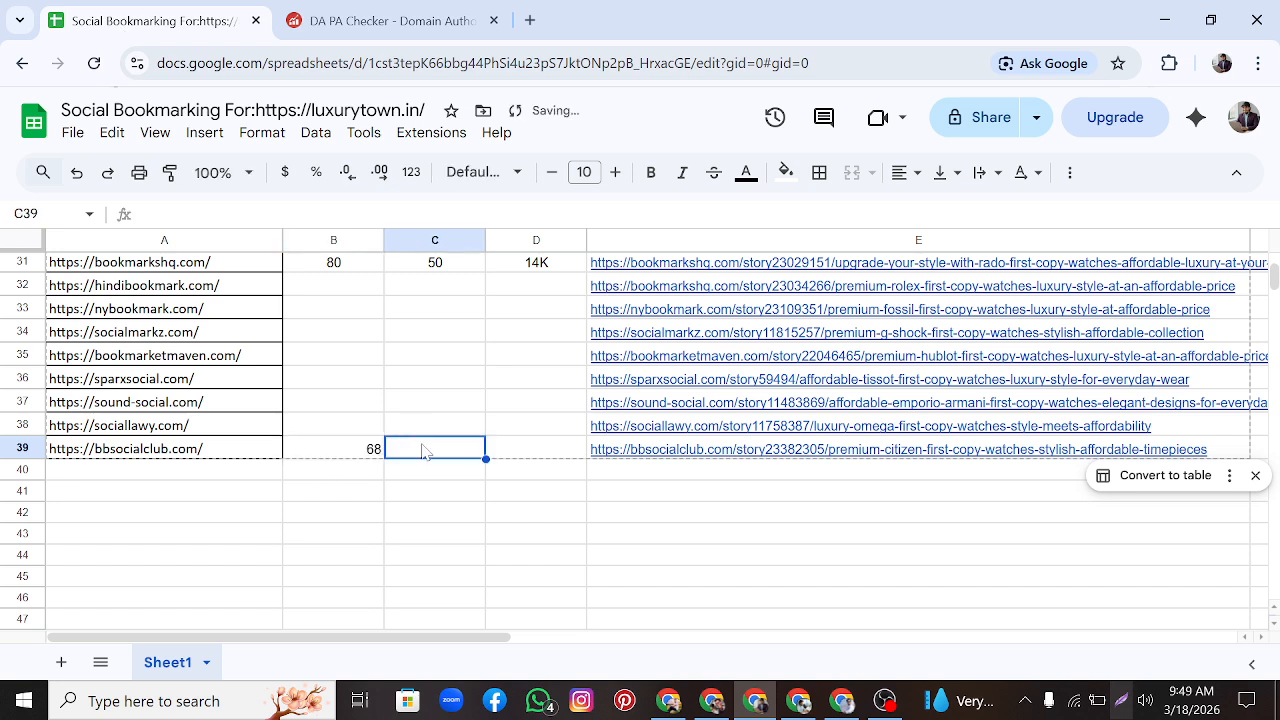
pyautogui.write('53')
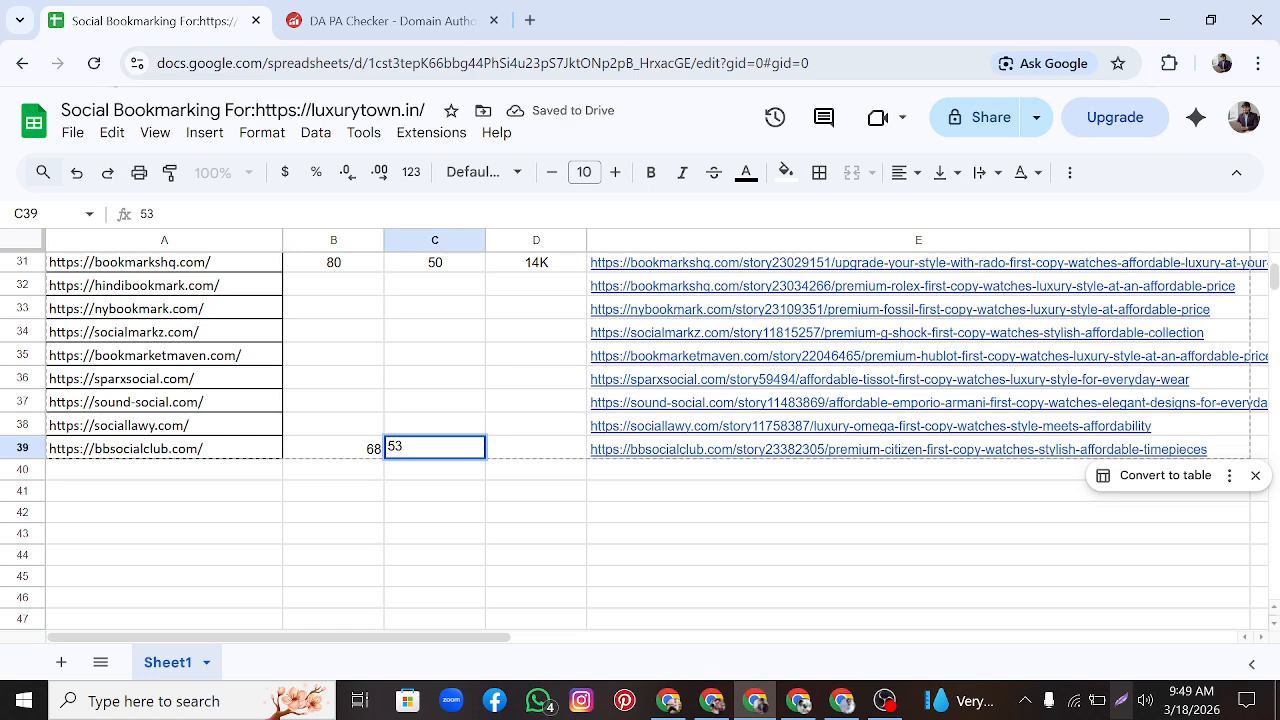
# Step: Search Google for "ahrefs traffic checker" in a new browser tab and open the Ahrefs Website Traffic Checker from the results
pyautogui.click(395, 22)
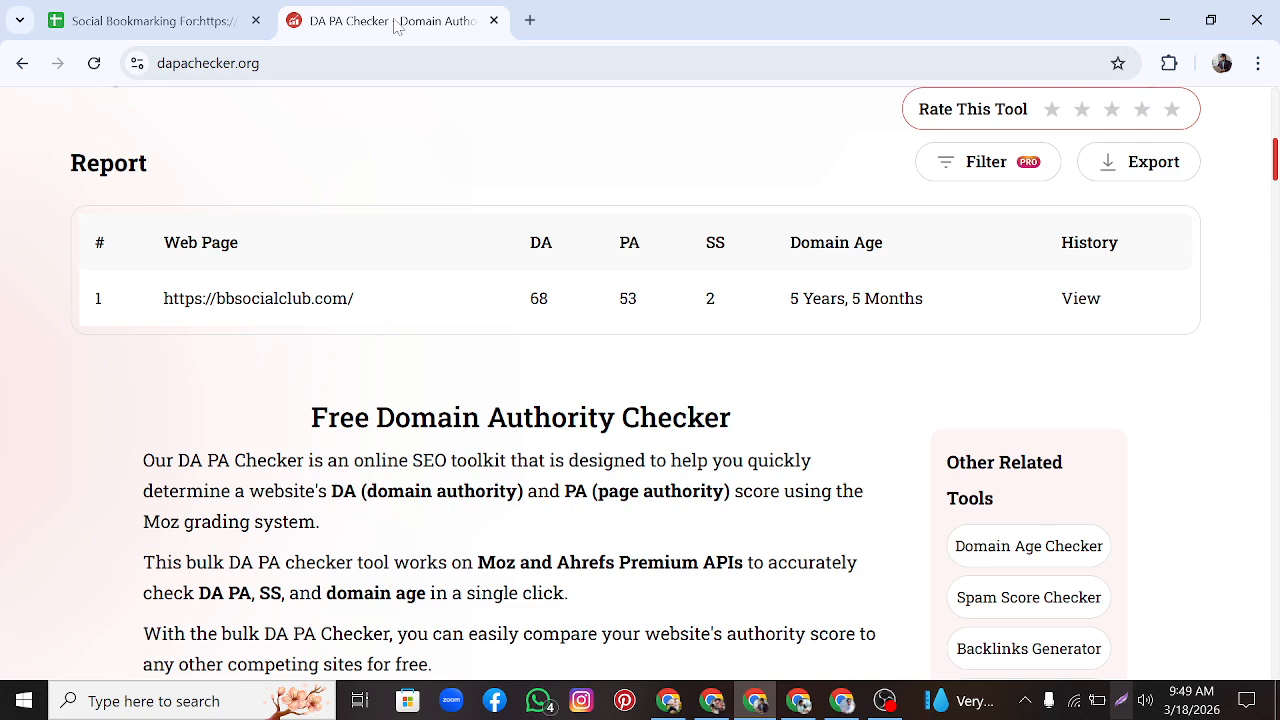
pyautogui.click(530, 20)
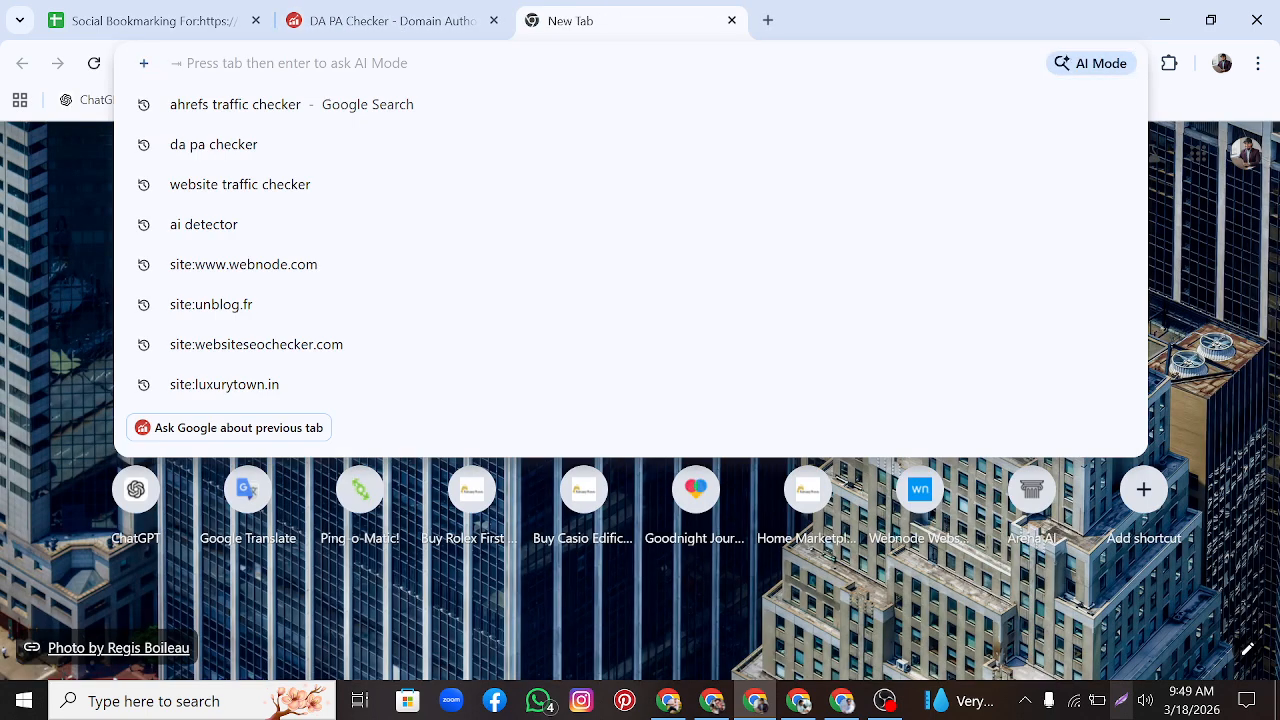
pyautogui.write('Ah')
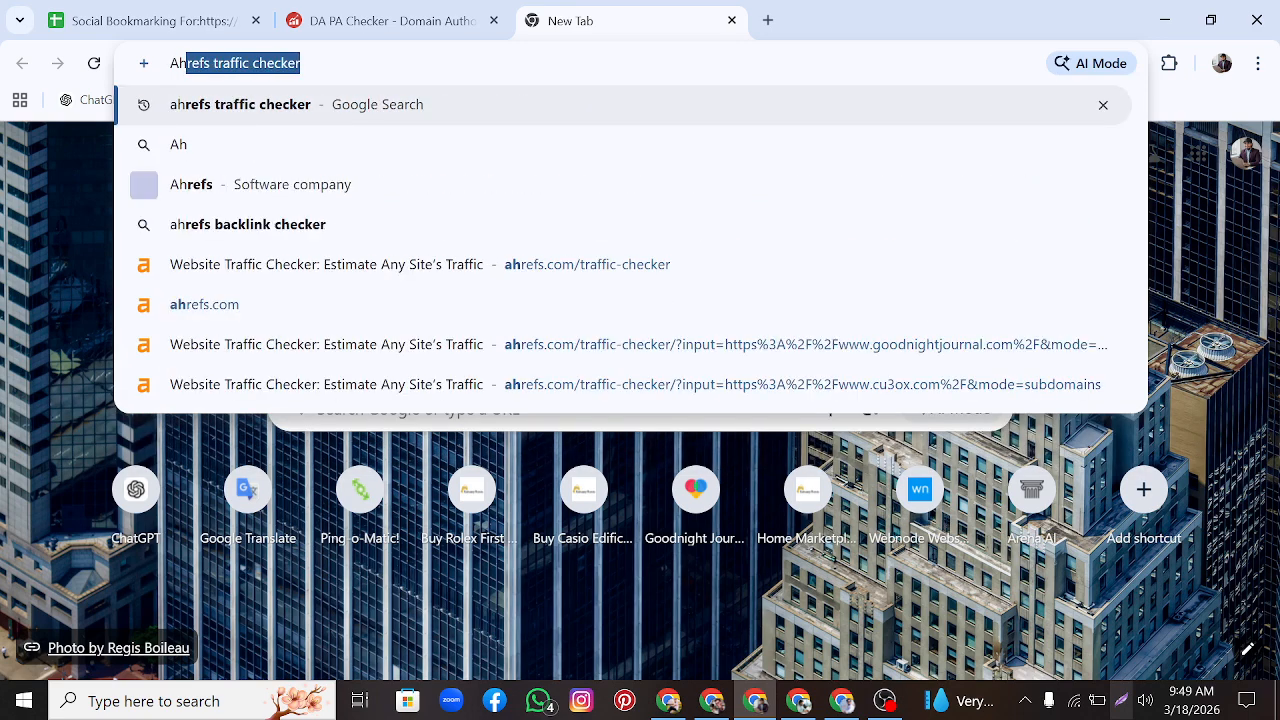
pyautogui.press('Return')
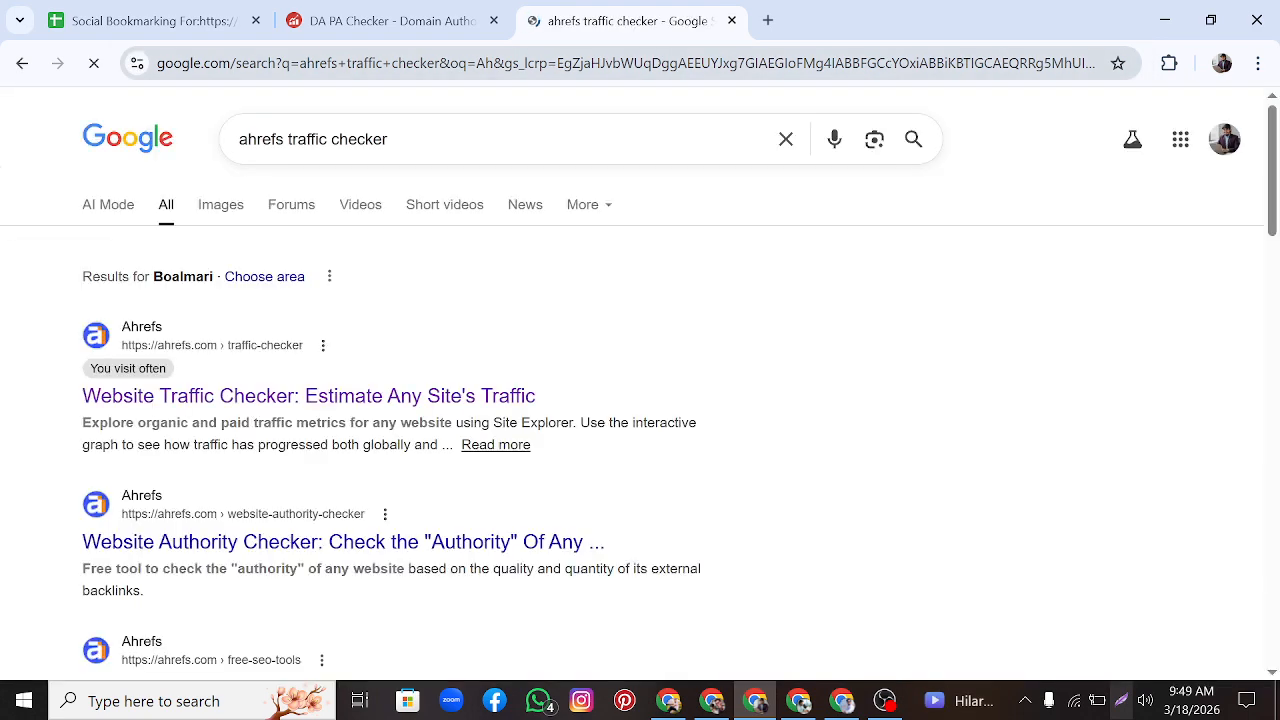
pyautogui.click(222, 400)
pyautogui.click(194, 455)
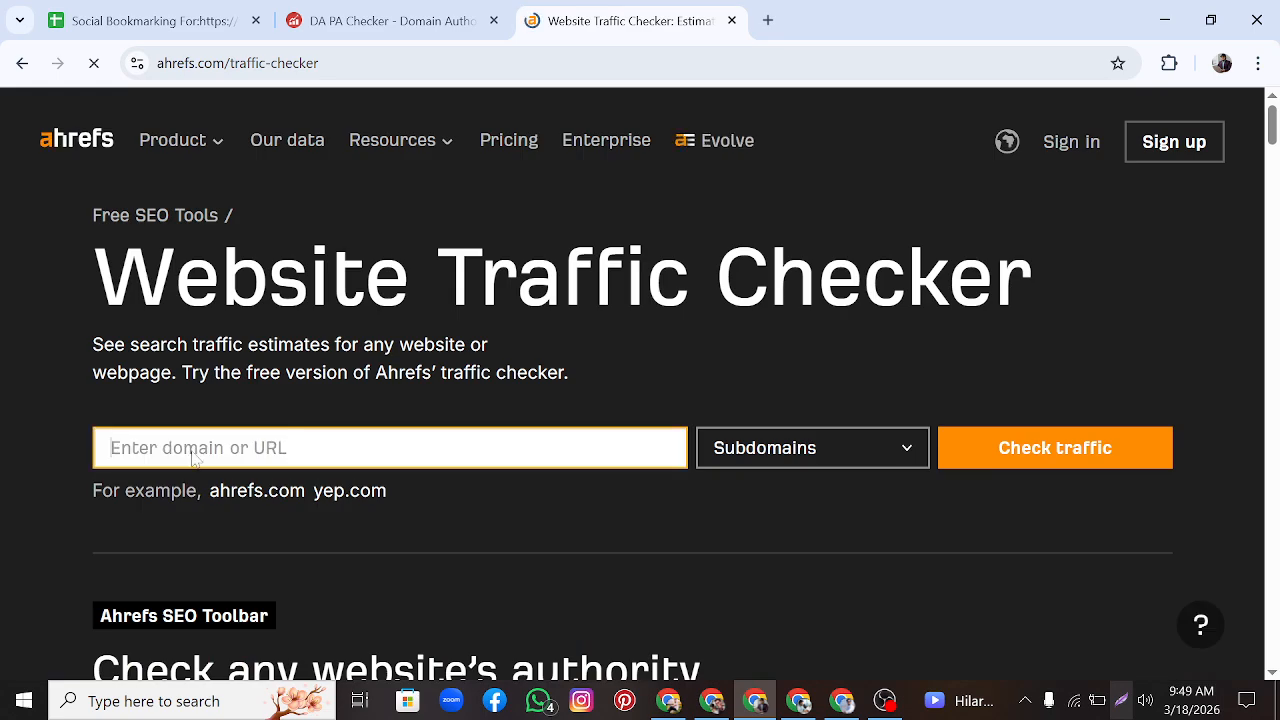
pyautogui.rightClick(252, 480)
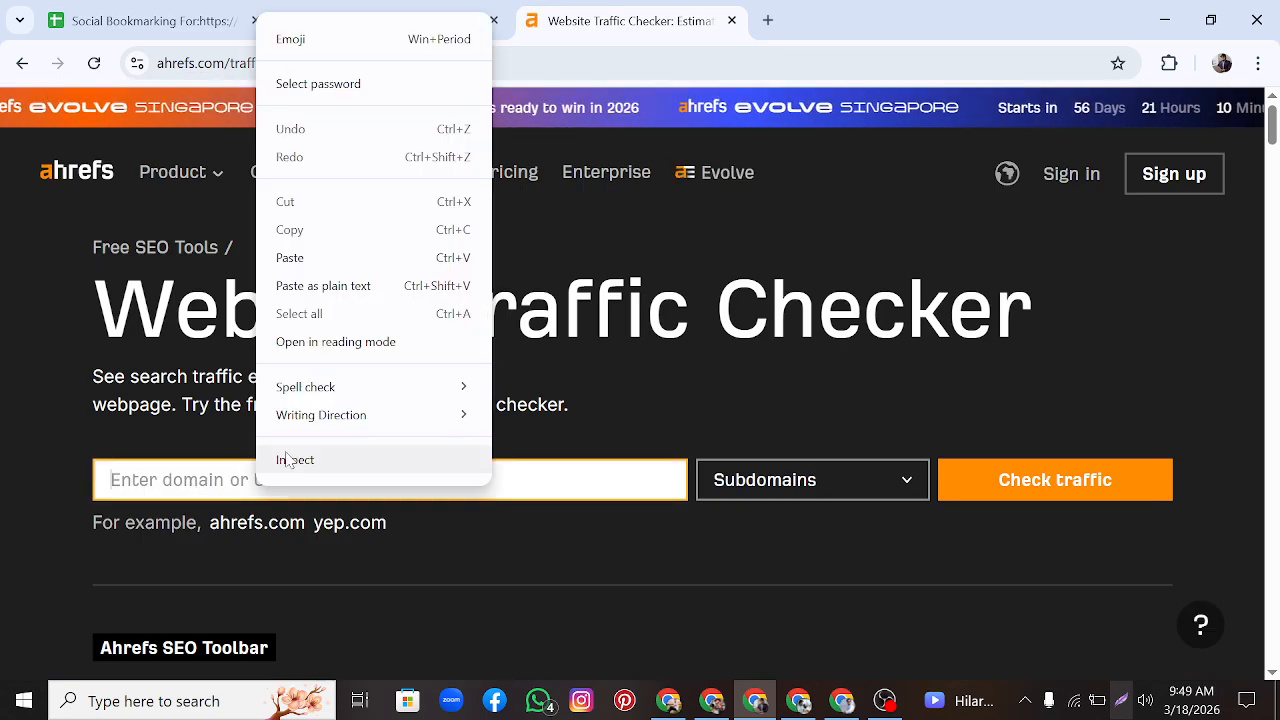
pyautogui.click(300, 257)
pyautogui.click(1097, 494)
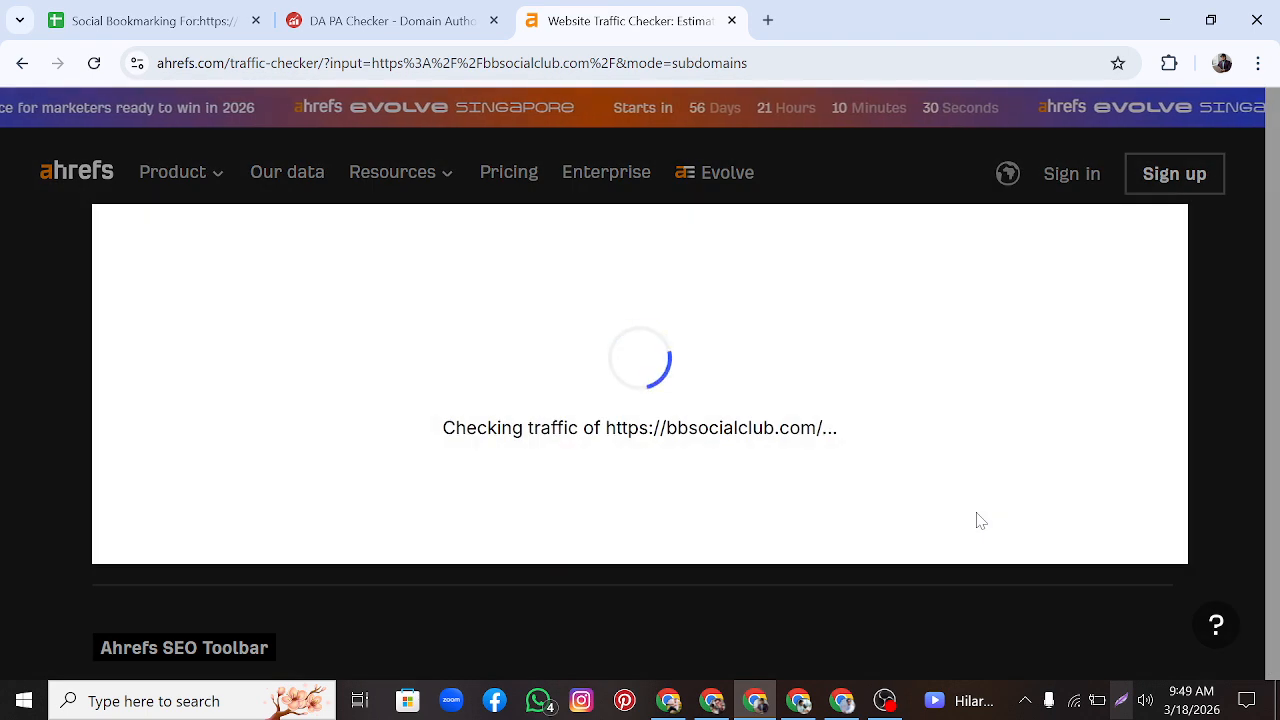
# Step: Return to the luxurytown.in tracking sheet and commit the pending PA entry in cell C39
pyautogui.click(372, 24)
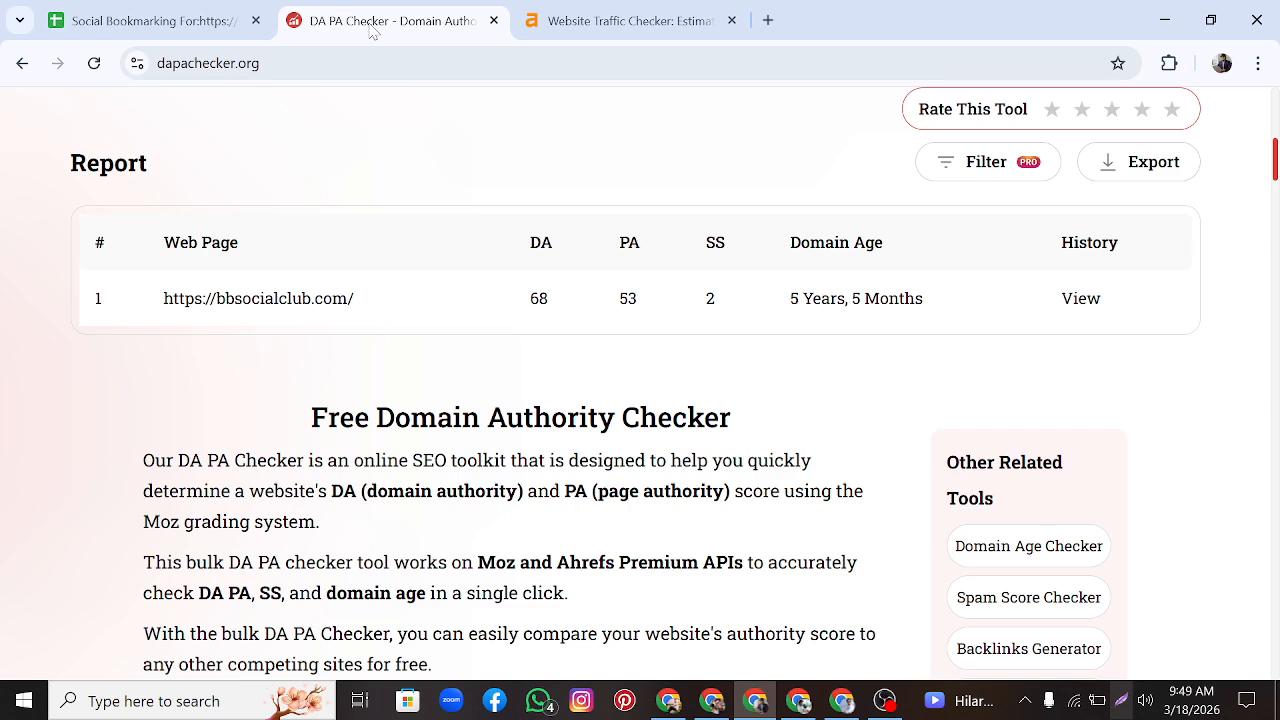
pyautogui.click(133, 22)
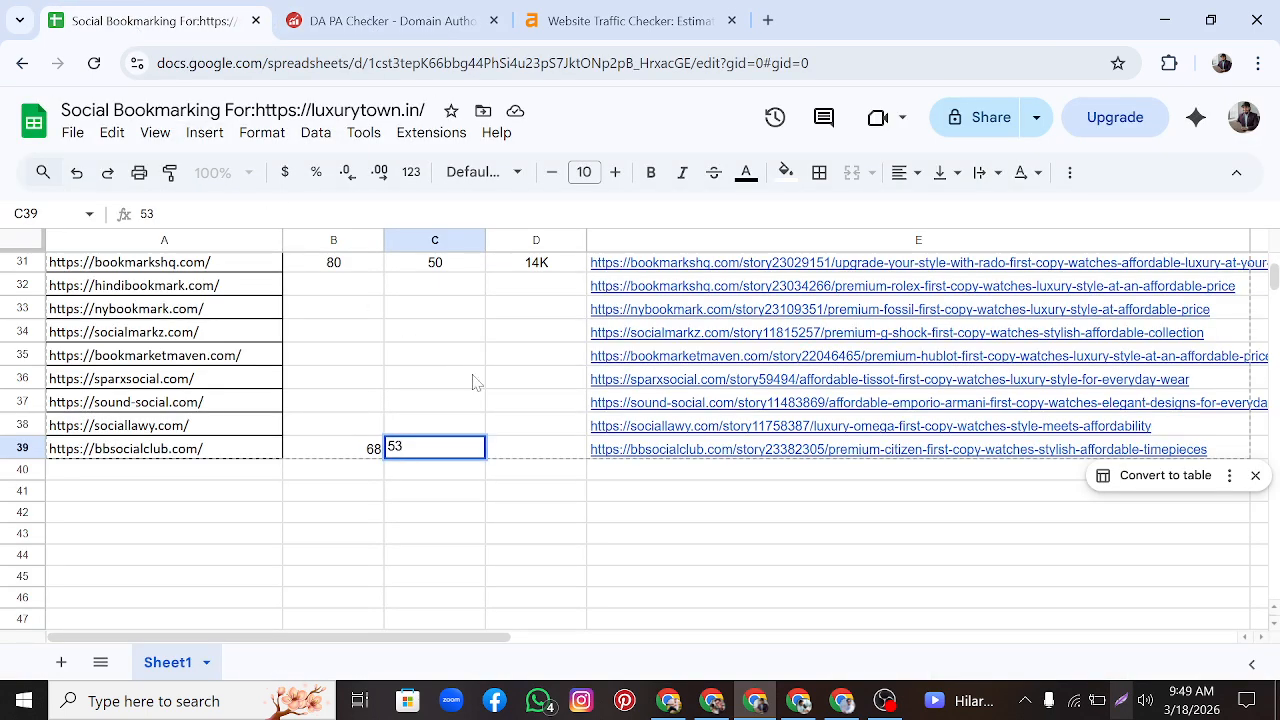
pyautogui.click(447, 495)
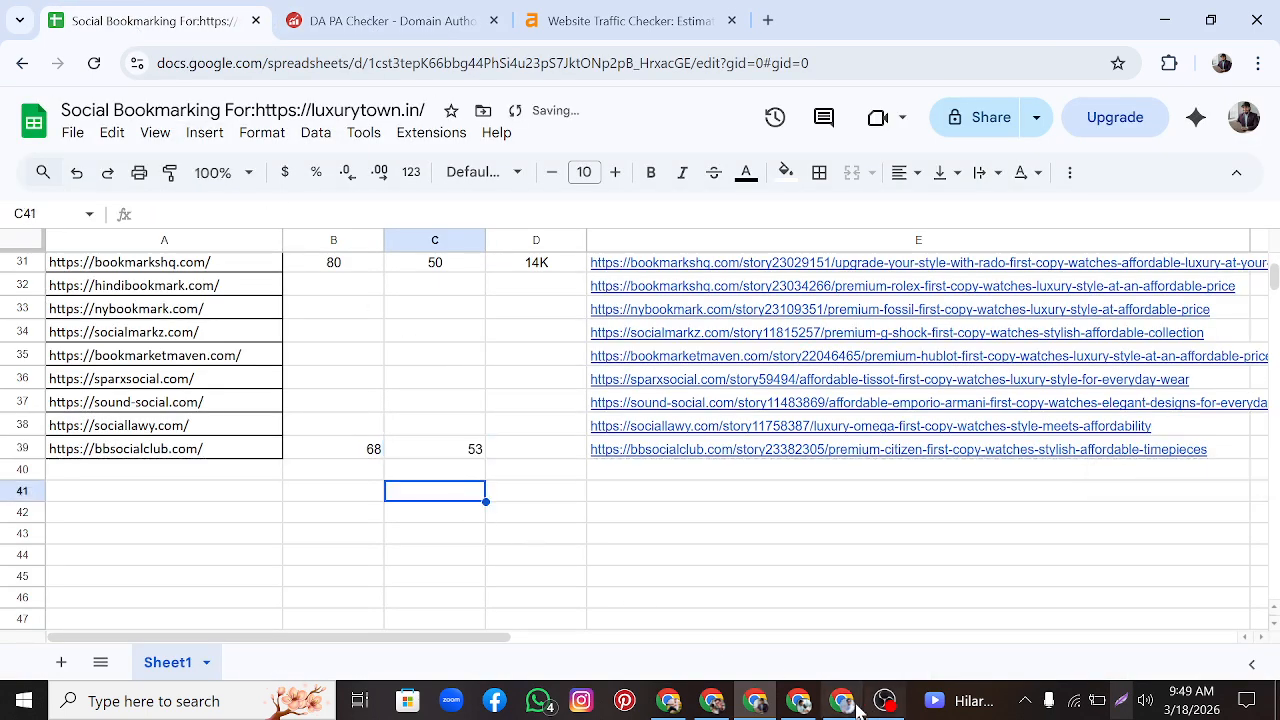
pyautogui.moveTo(876, 706)
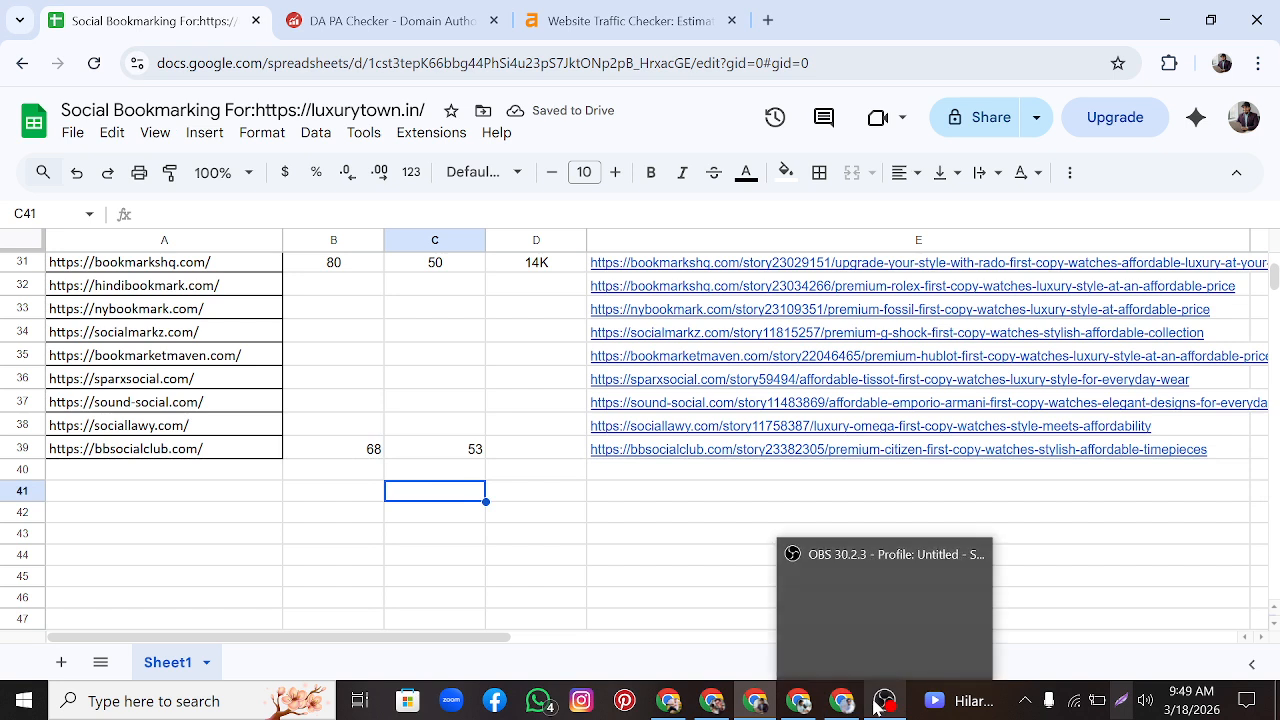